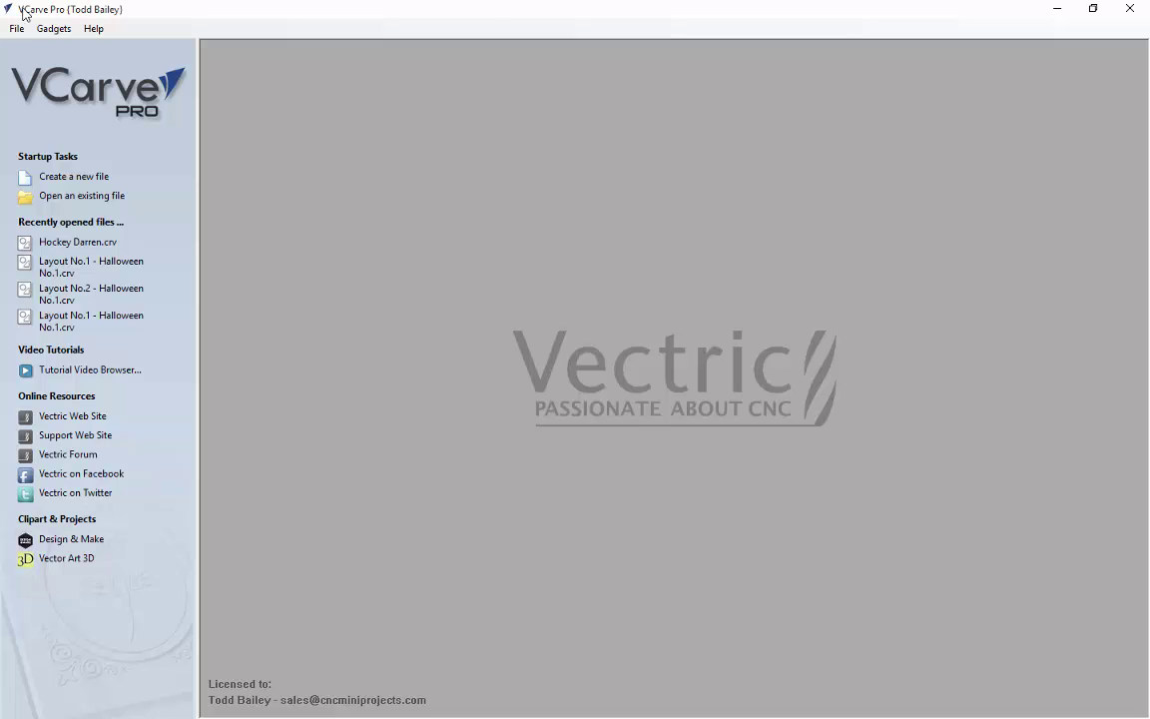
Step: Create a new job measuring 18 inches wide by 18 inches high
left_click(95, 177)
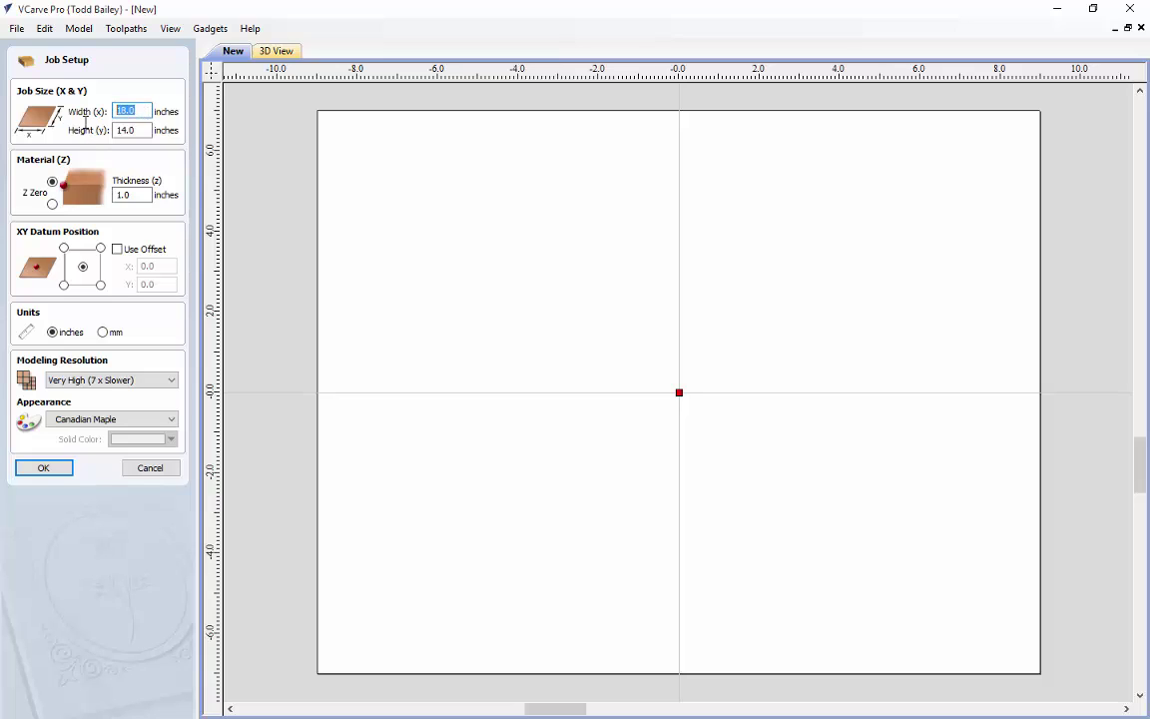
type("18")
key("Tab")
type("1")
key("Tab")
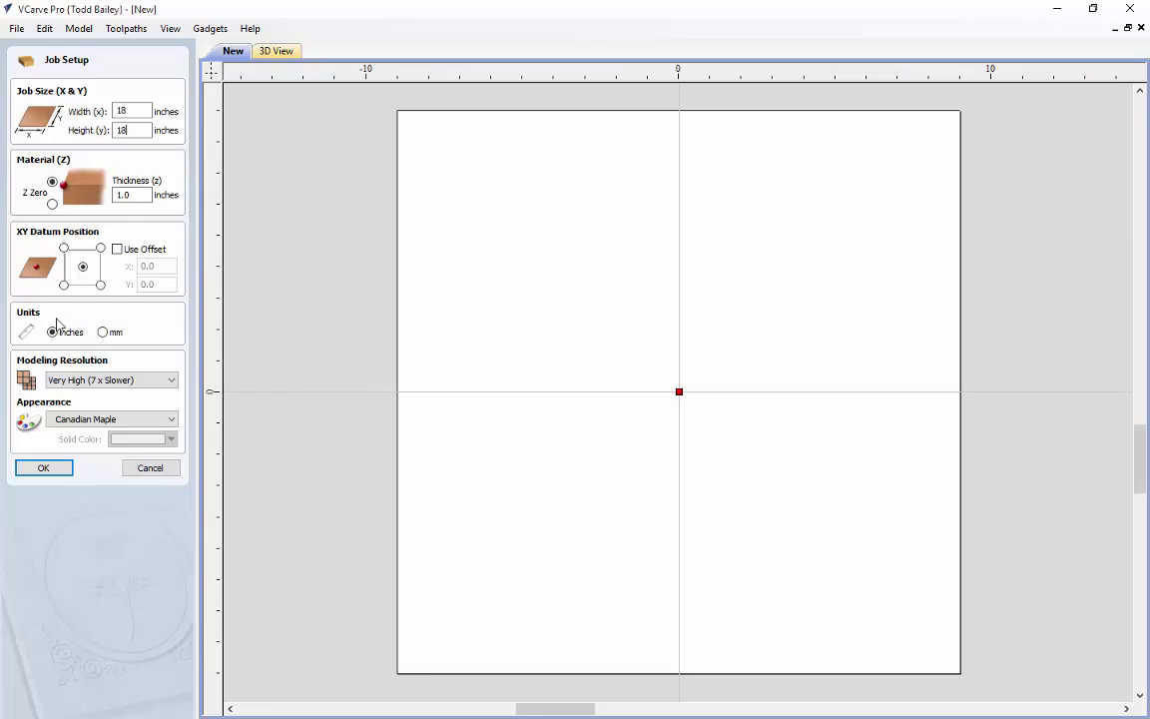
left_click(59, 475)
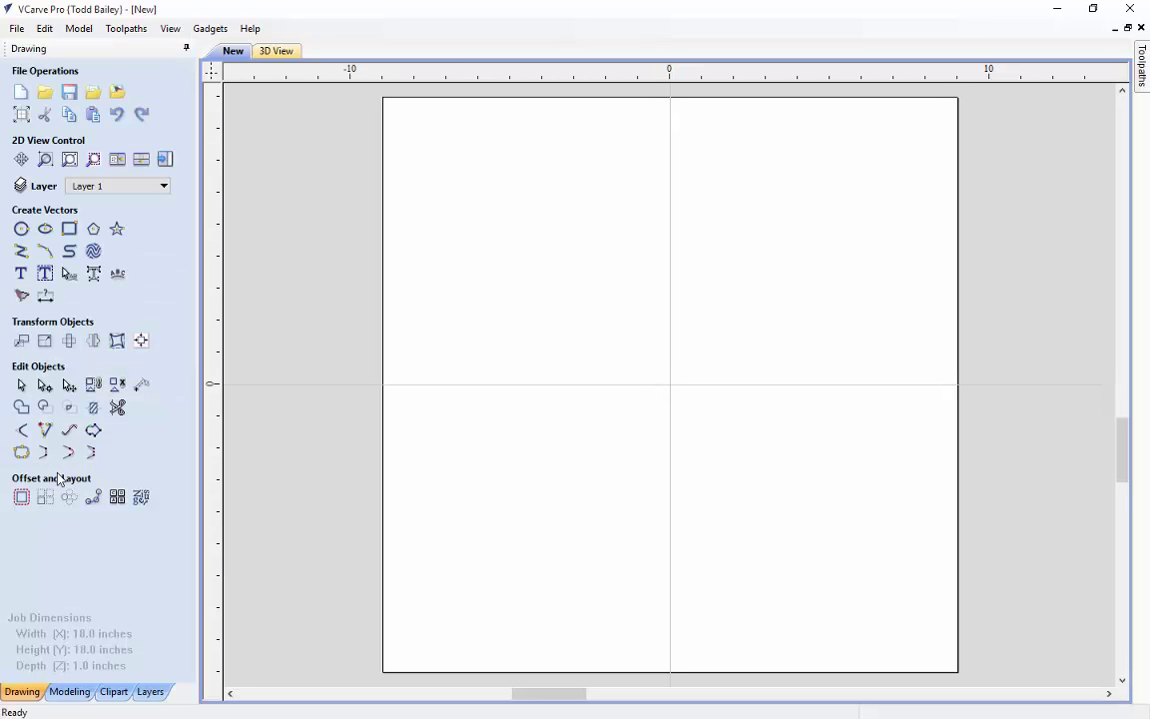
Step: Insert the Fall Wreath No.1 clipart from the Thanksgiving No.1 folder of the Design&Make library
left_click(114, 692)
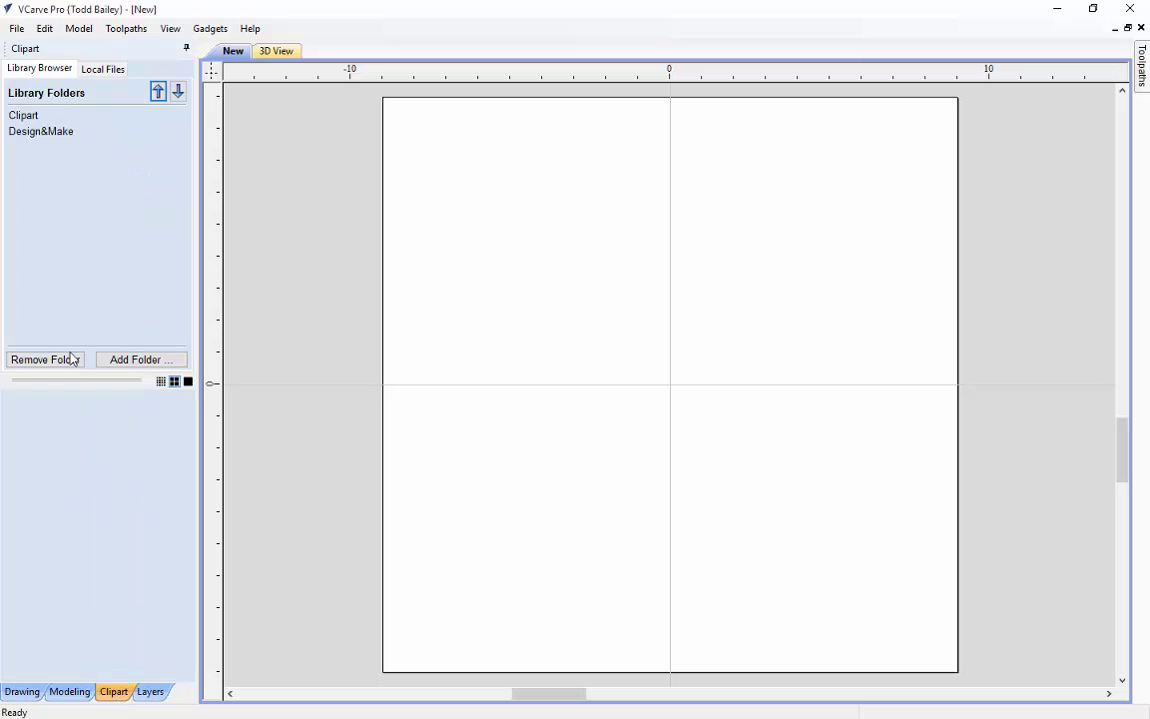
left_click(55, 131)
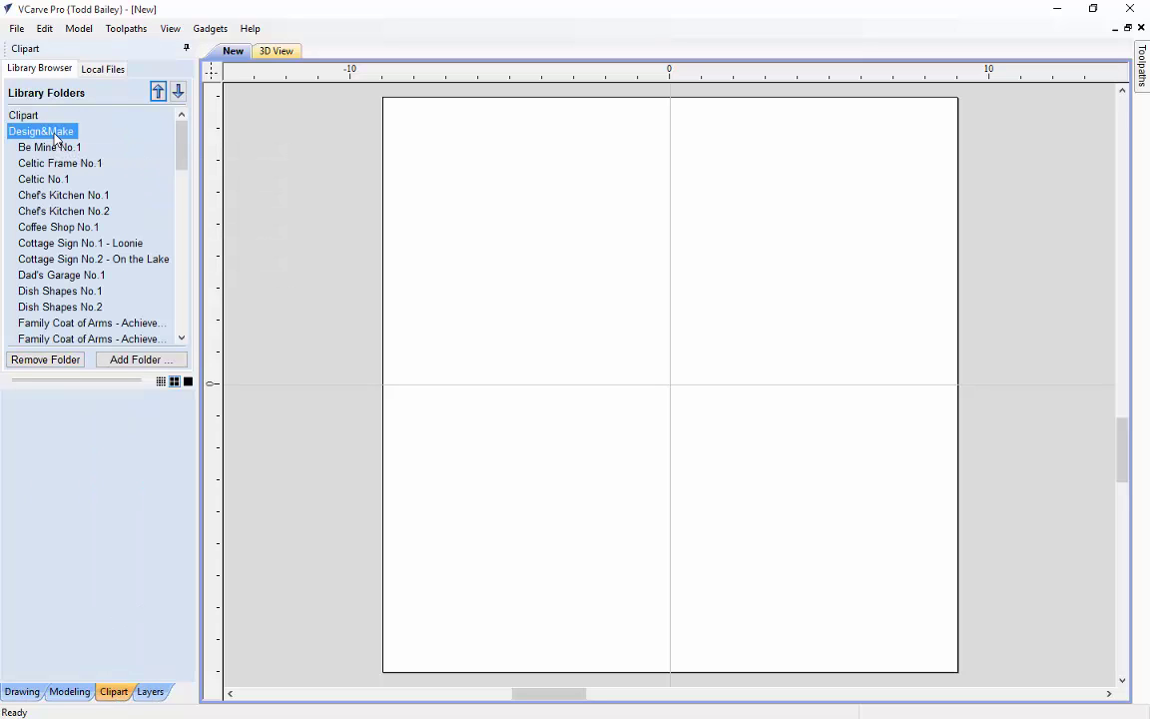
left_click_drag(182, 145, 175, 294)
left_click(85, 260)
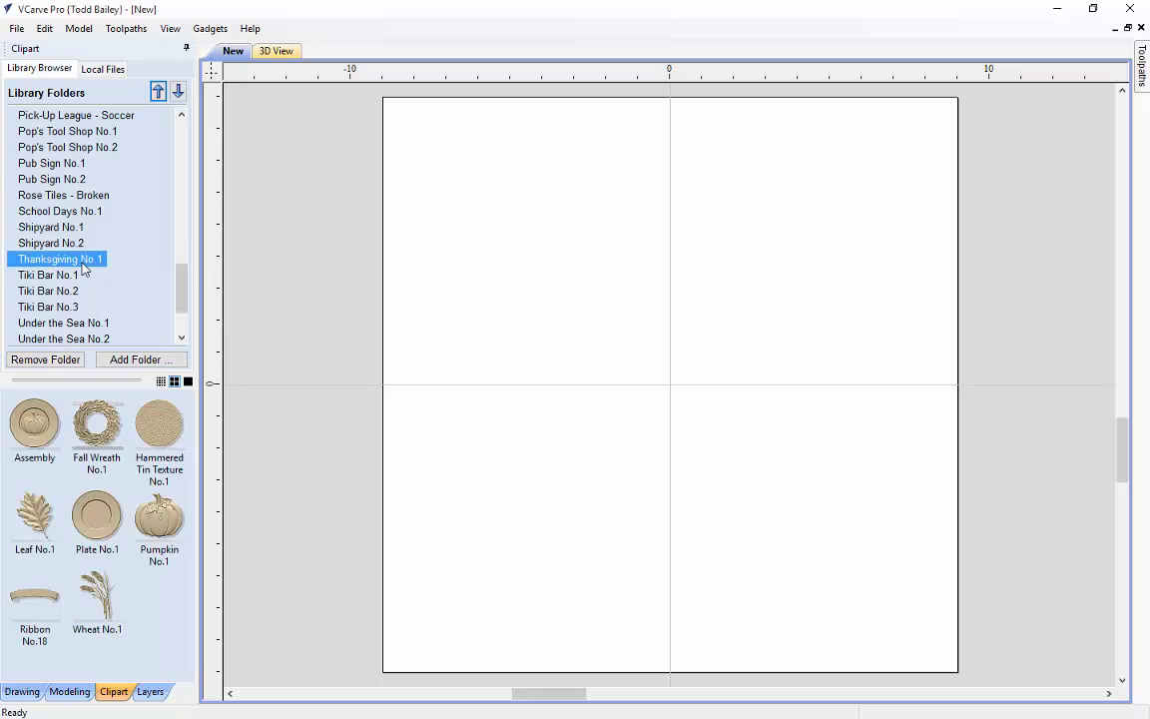
left_click(113, 426)
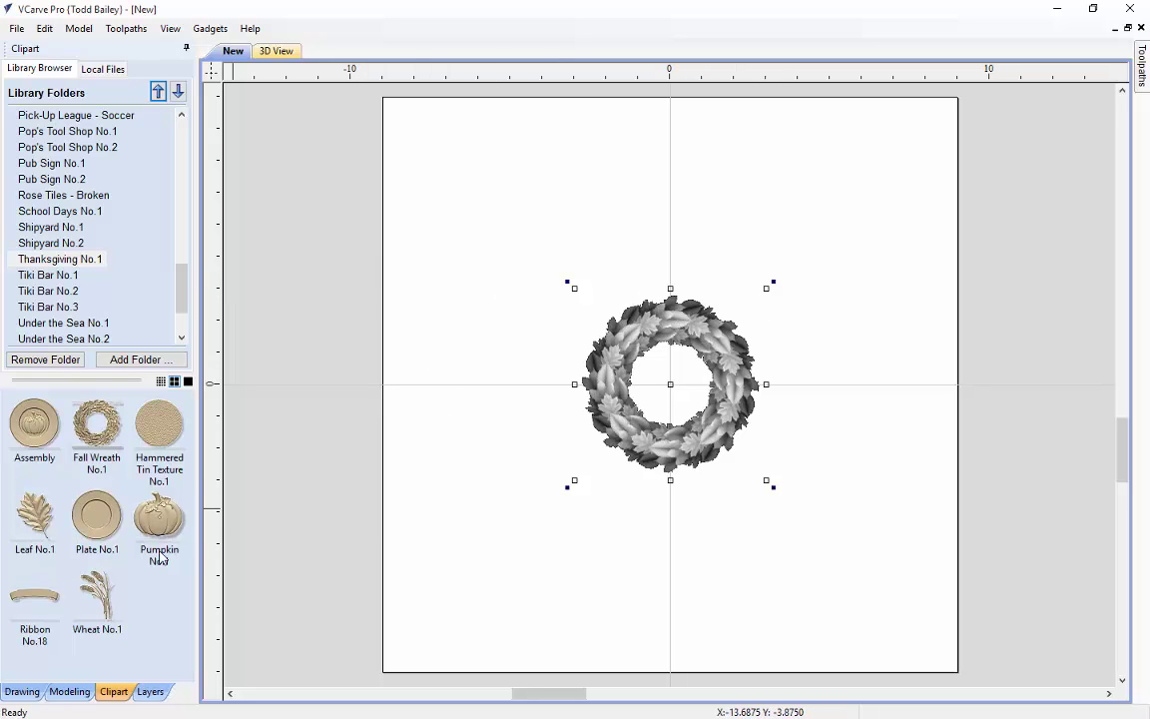
Step: Resize the wreath to a width of 16.5 inches, keeping its proportions linked and anchored at the center
left_click(22, 691)
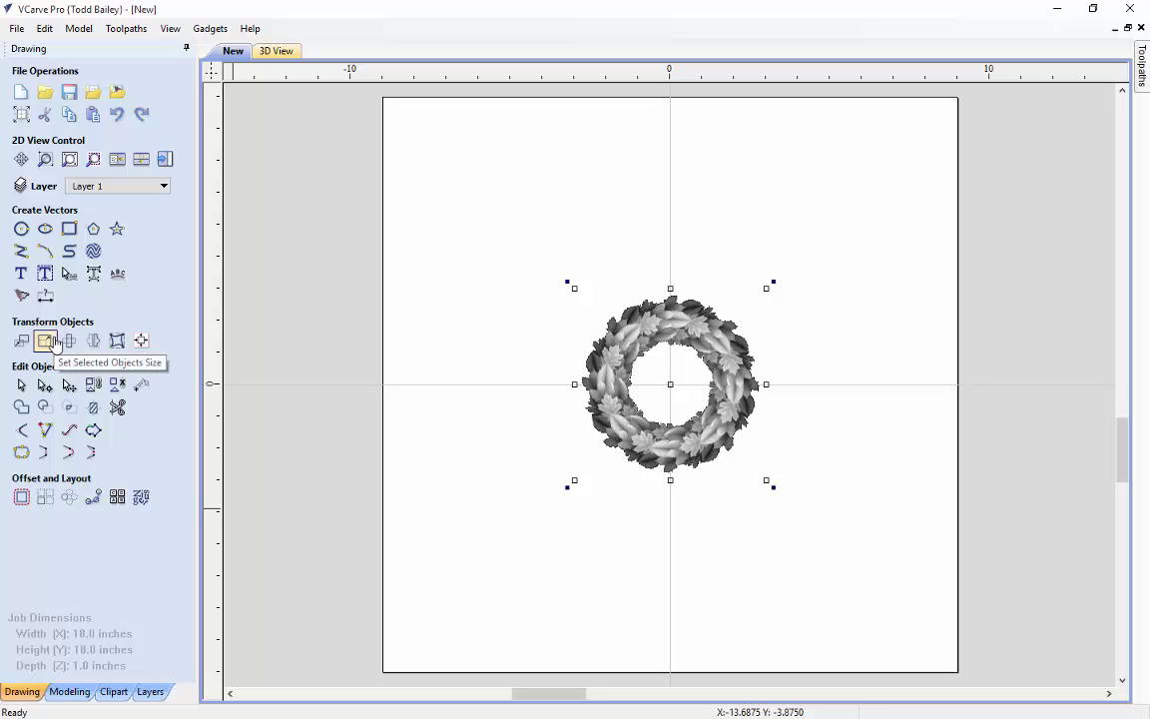
left_click(55, 345)
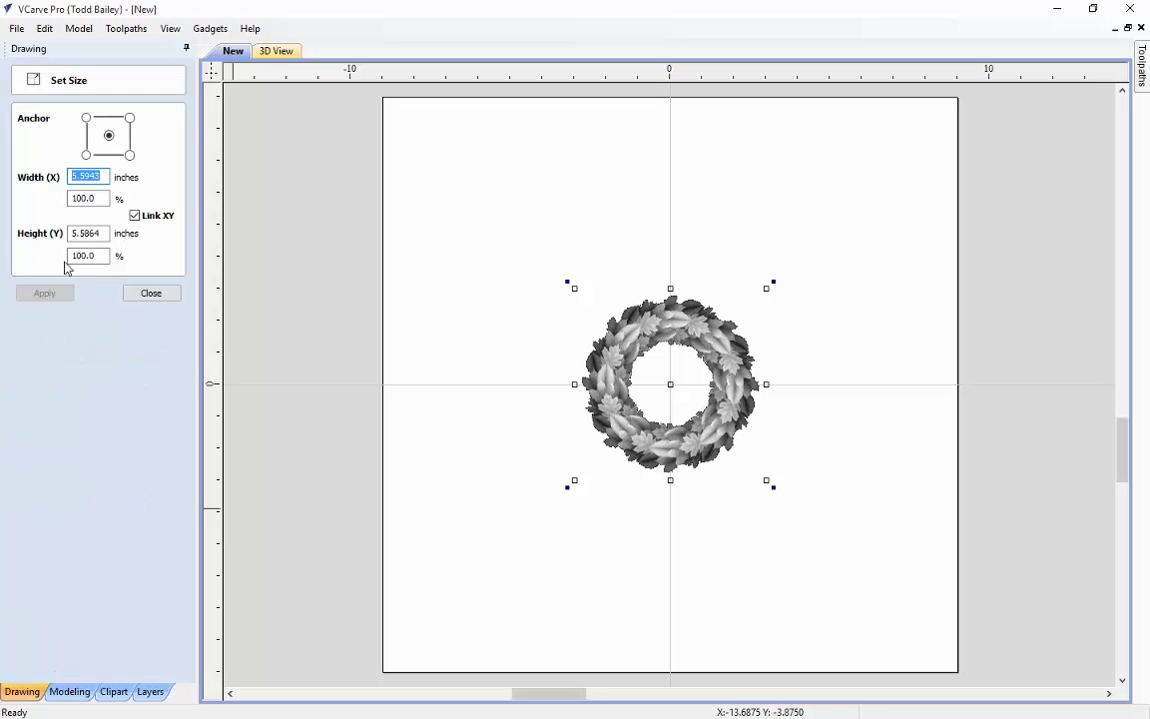
left_click(85, 176)
double_click(85, 176)
type("16.5")
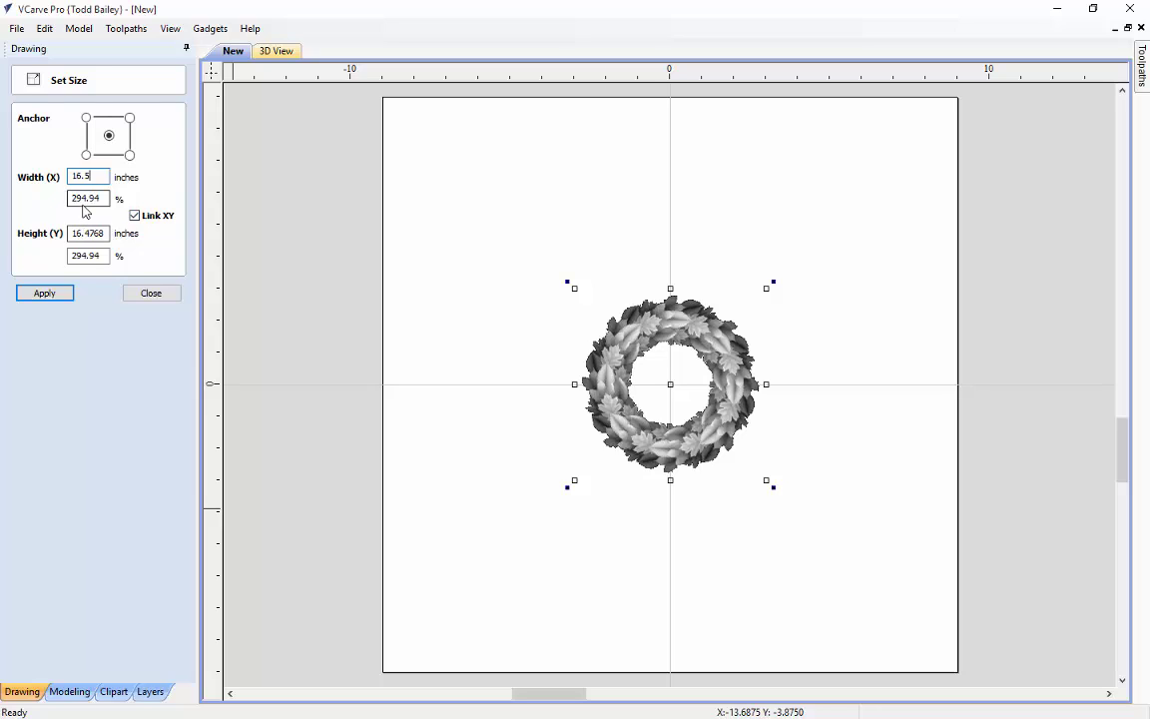
left_click(48, 294)
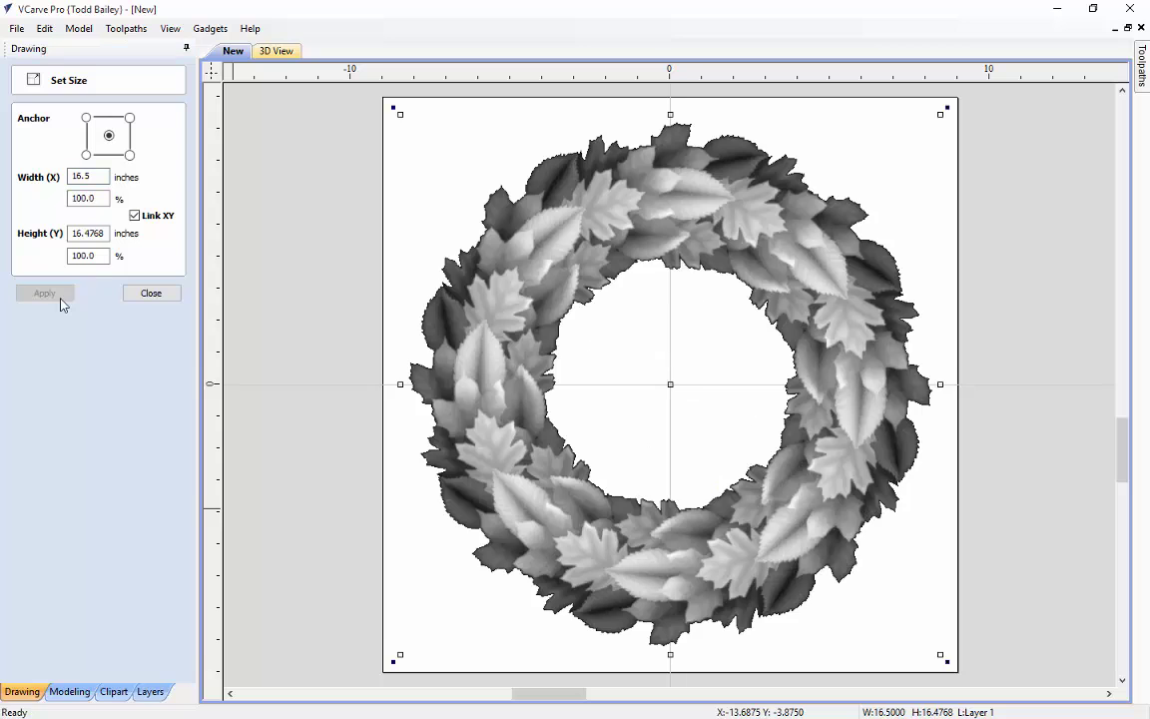
left_click(148, 293)
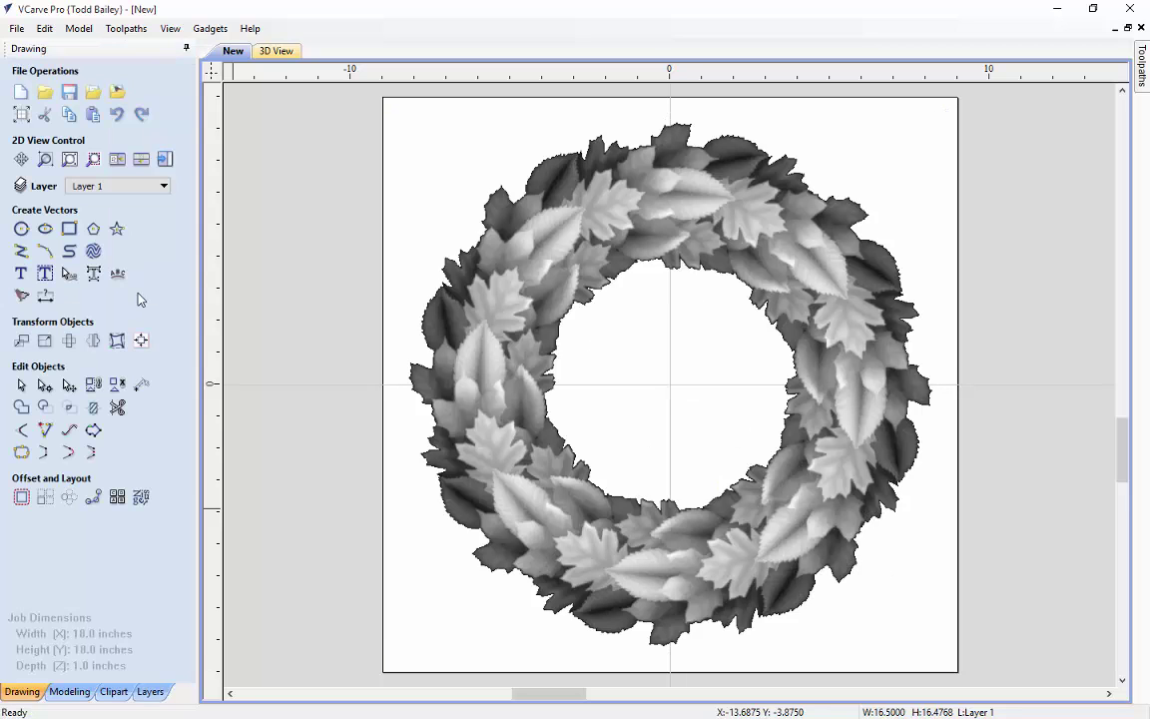
Step: Set the wreath component's shape height to 0.6 inches in the 3D view
left_click(277, 52)
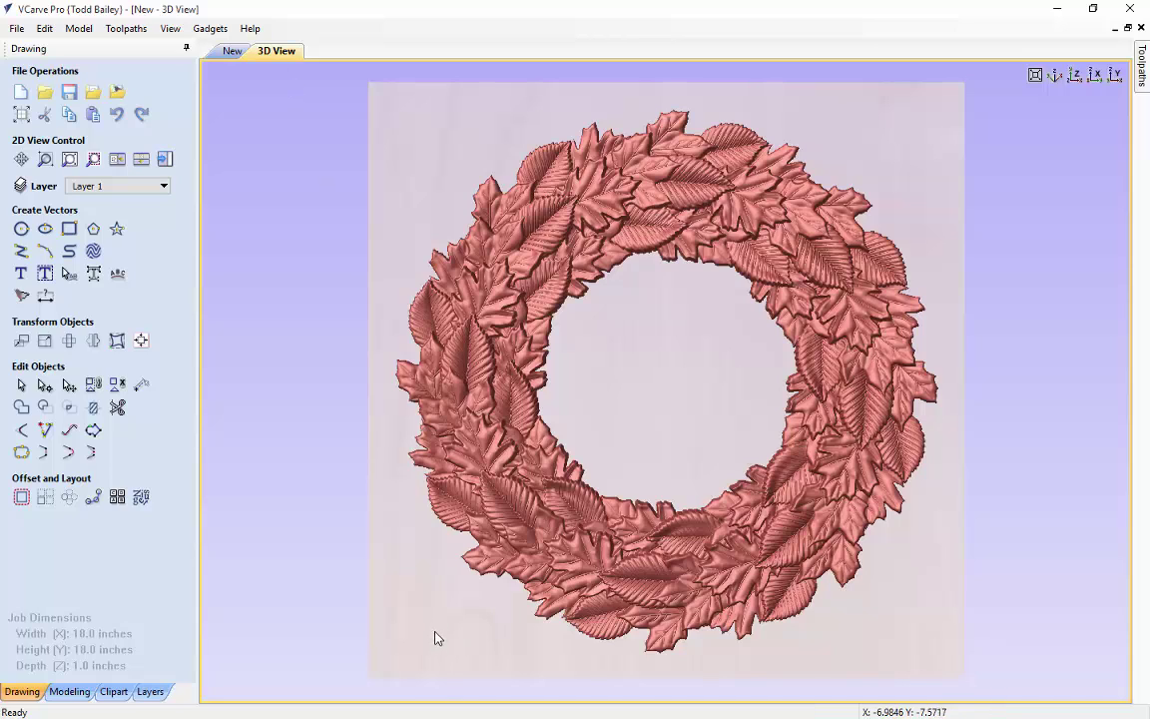
left_click(604, 570)
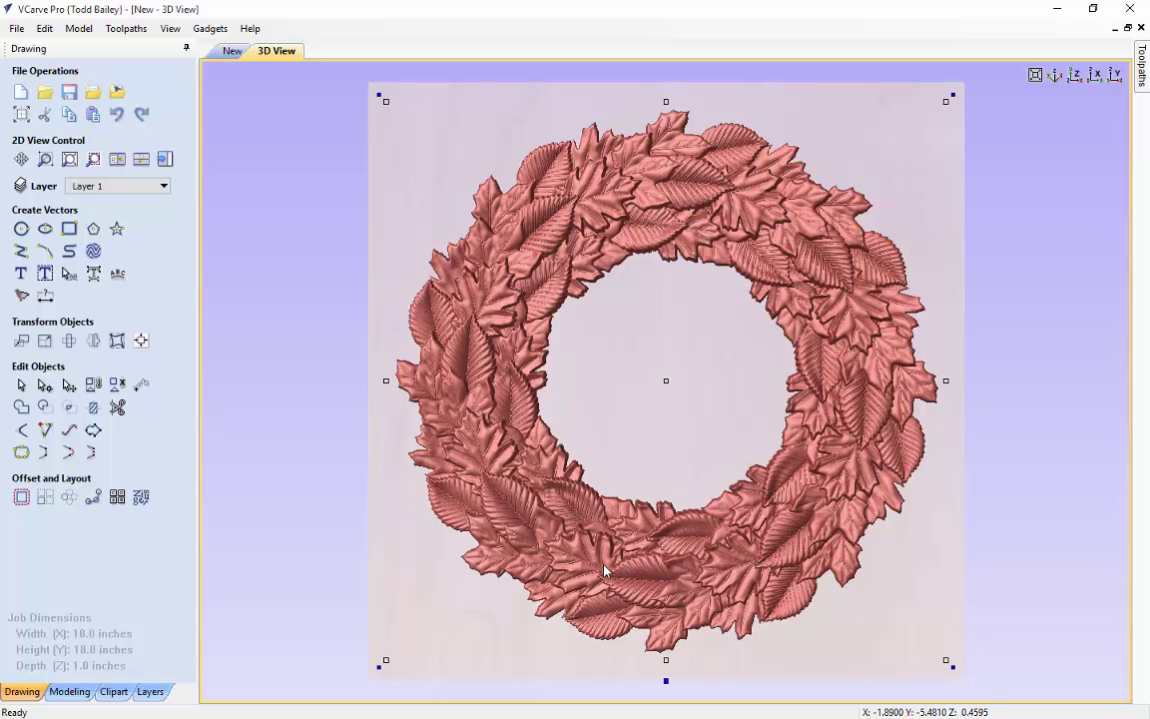
double_click(668, 683)
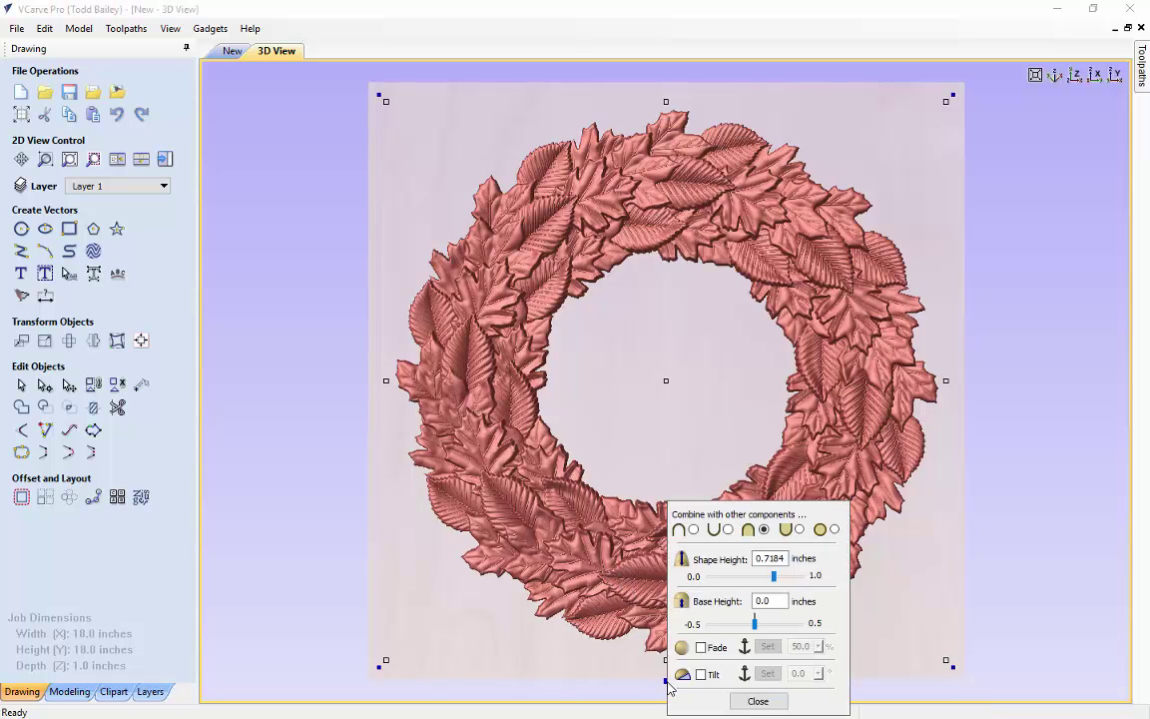
left_click_drag(736, 495, 940, 206)
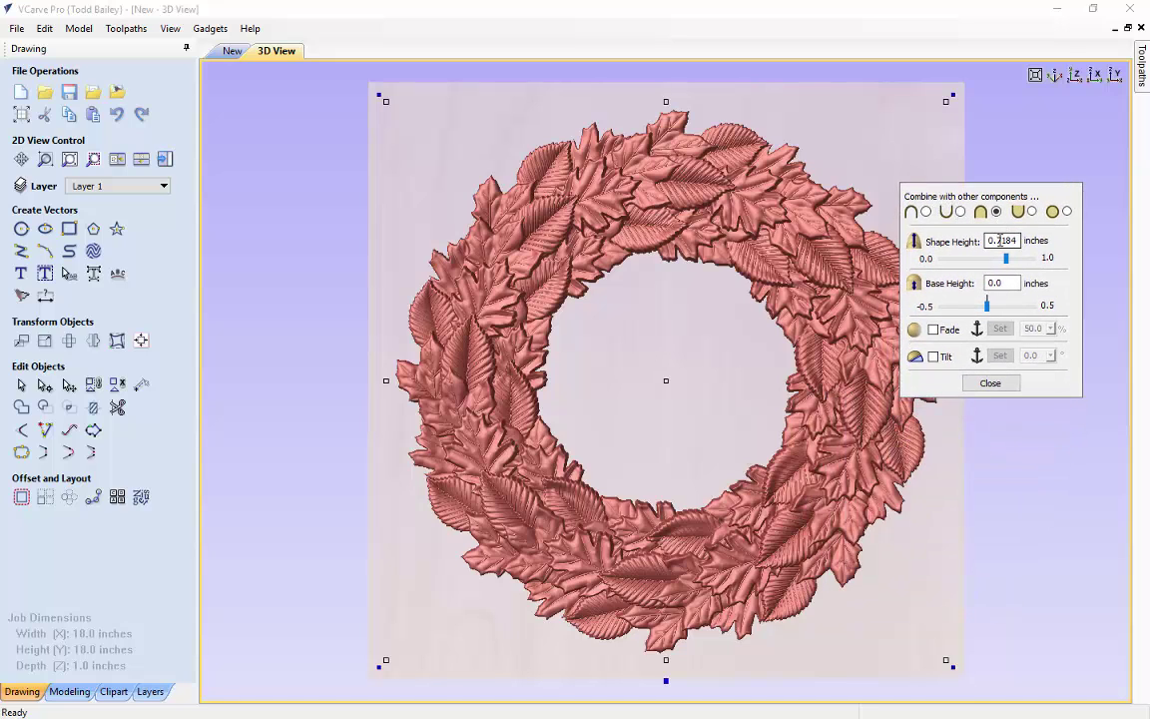
left_click_drag(996, 240, 1021, 241)
type("6")
key("Return")
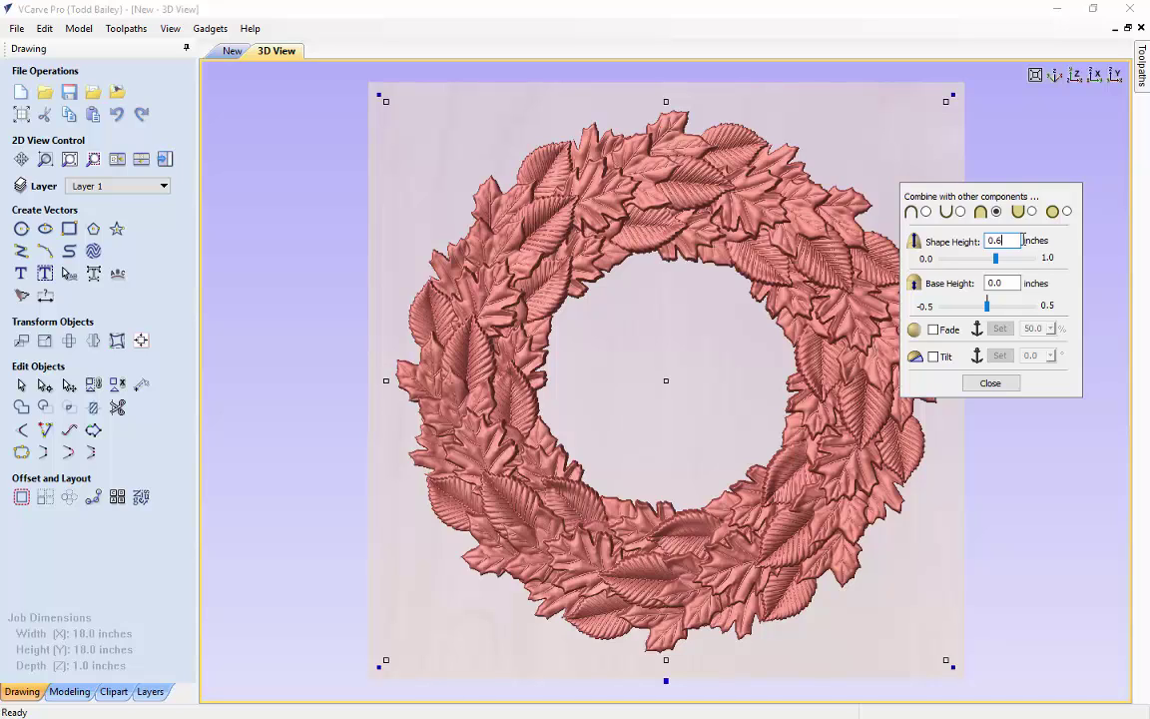
left_click(992, 385)
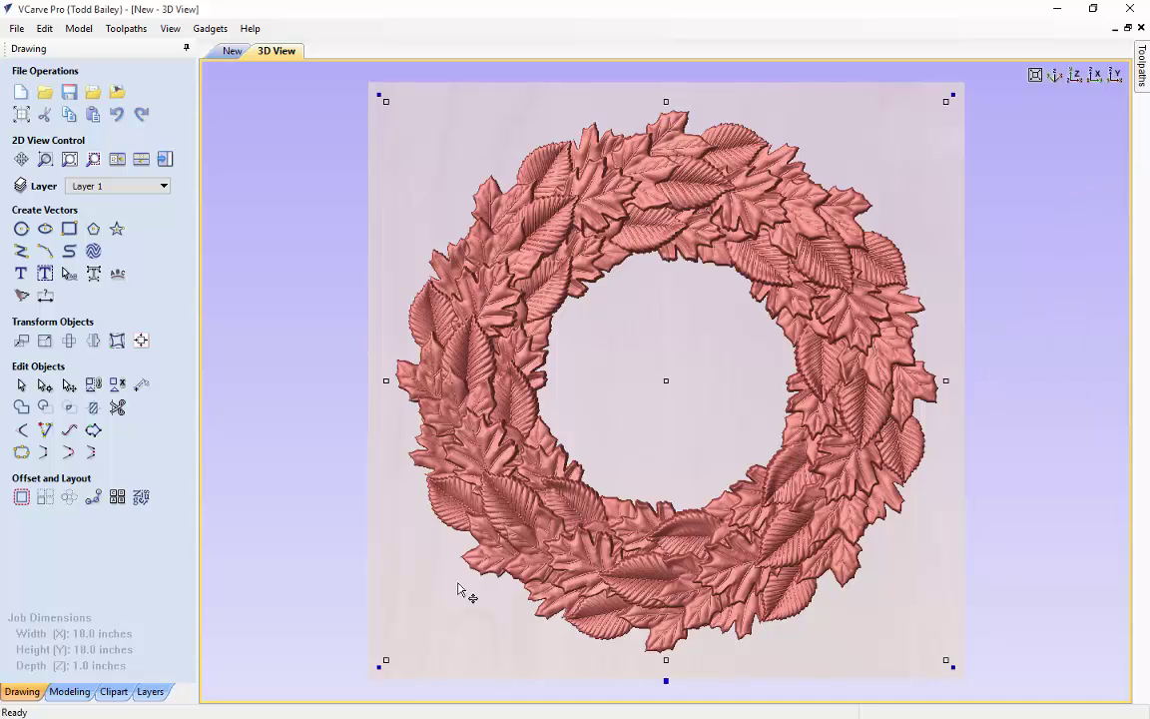
Step: Insert the Hammered Tin Texture No.1 clipart at the wreath's center and review its combine mode and height properties
left_click(113, 691)
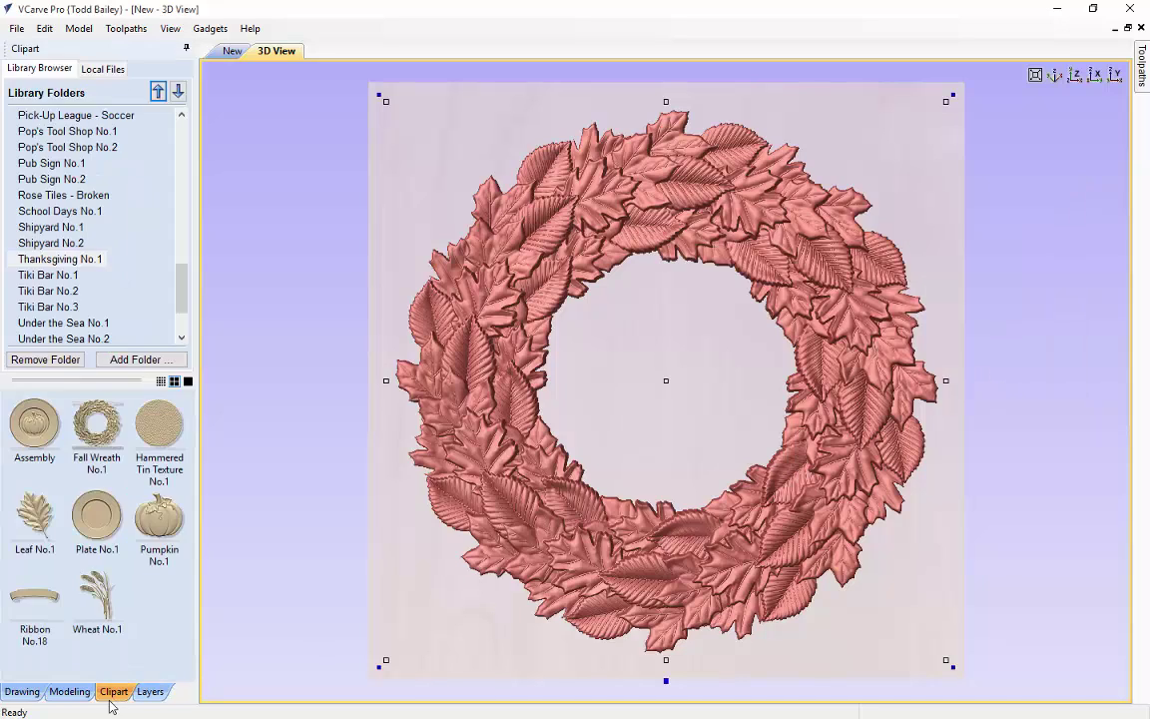
double_click(167, 435)
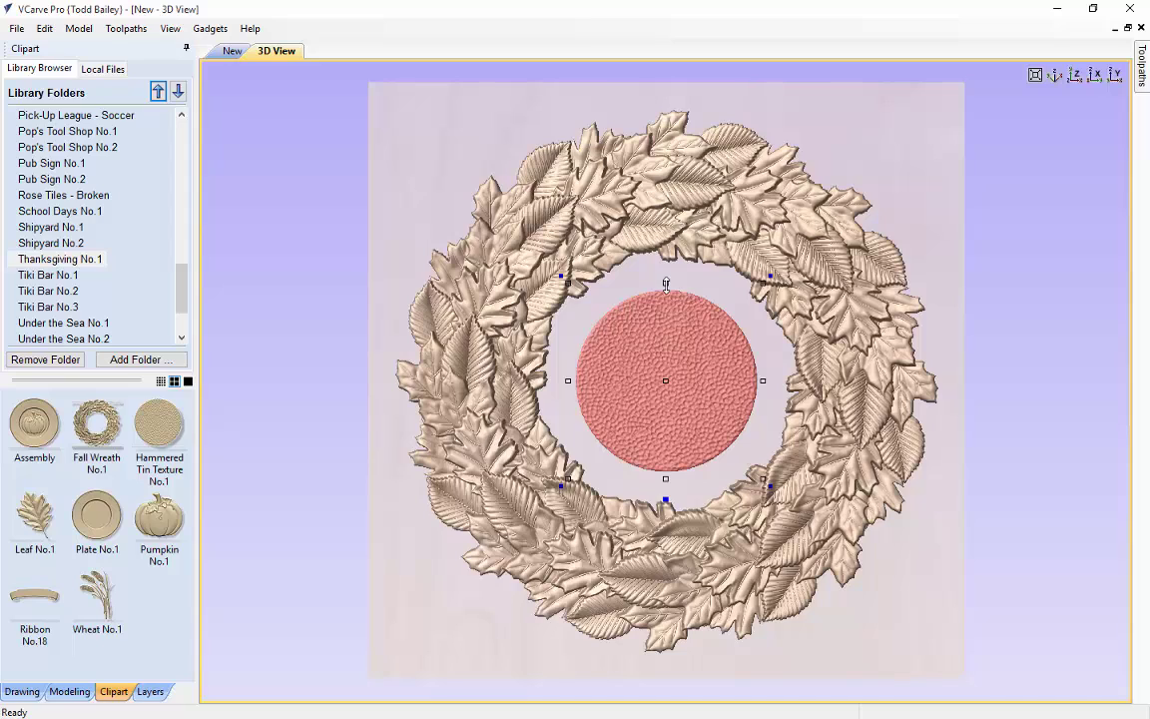
right_click(703, 329)
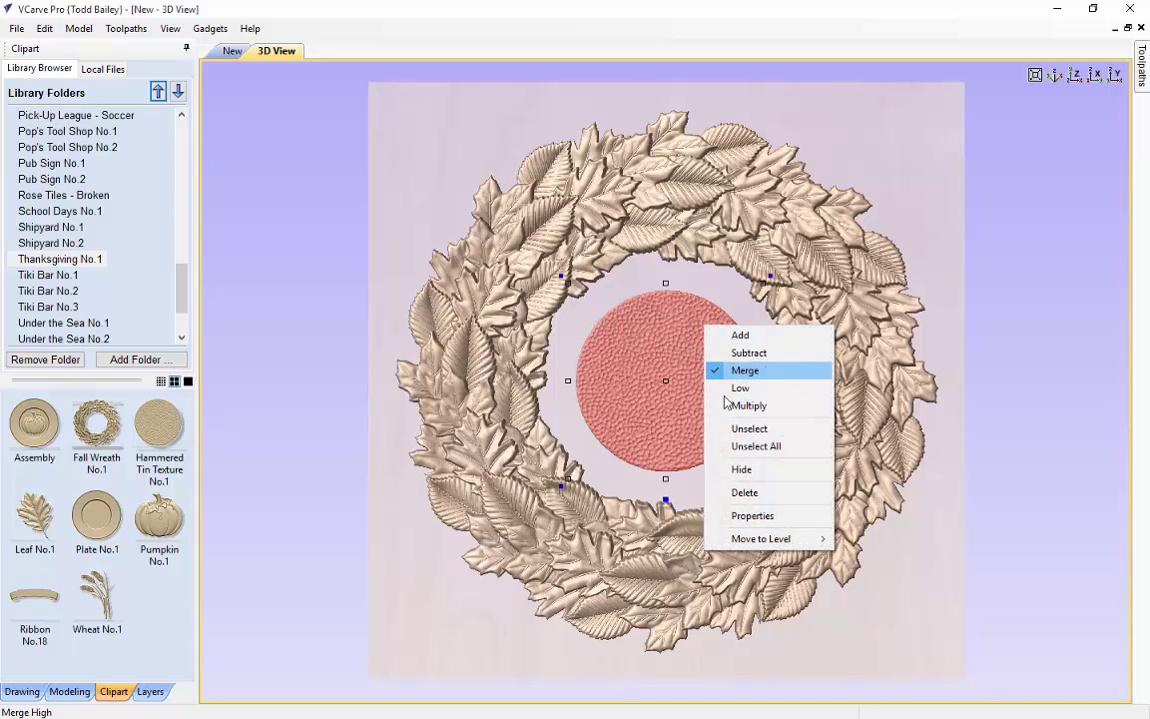
left_click(668, 498)
double_click(671, 496)
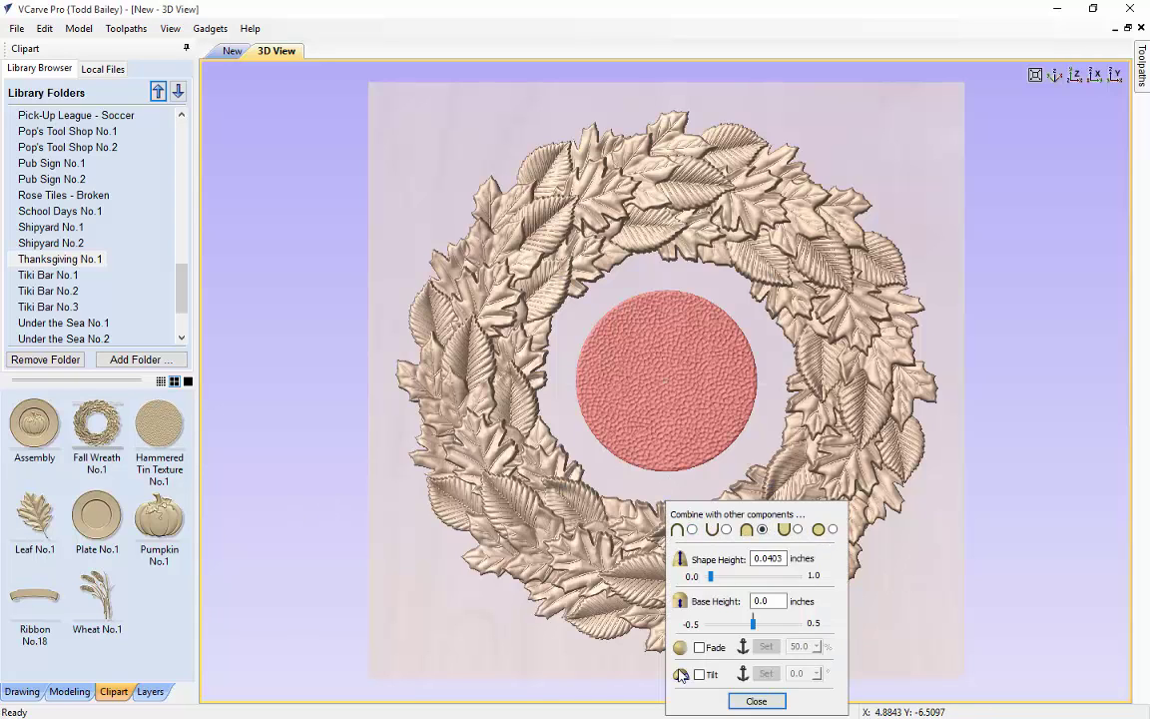
left_click(756, 698)
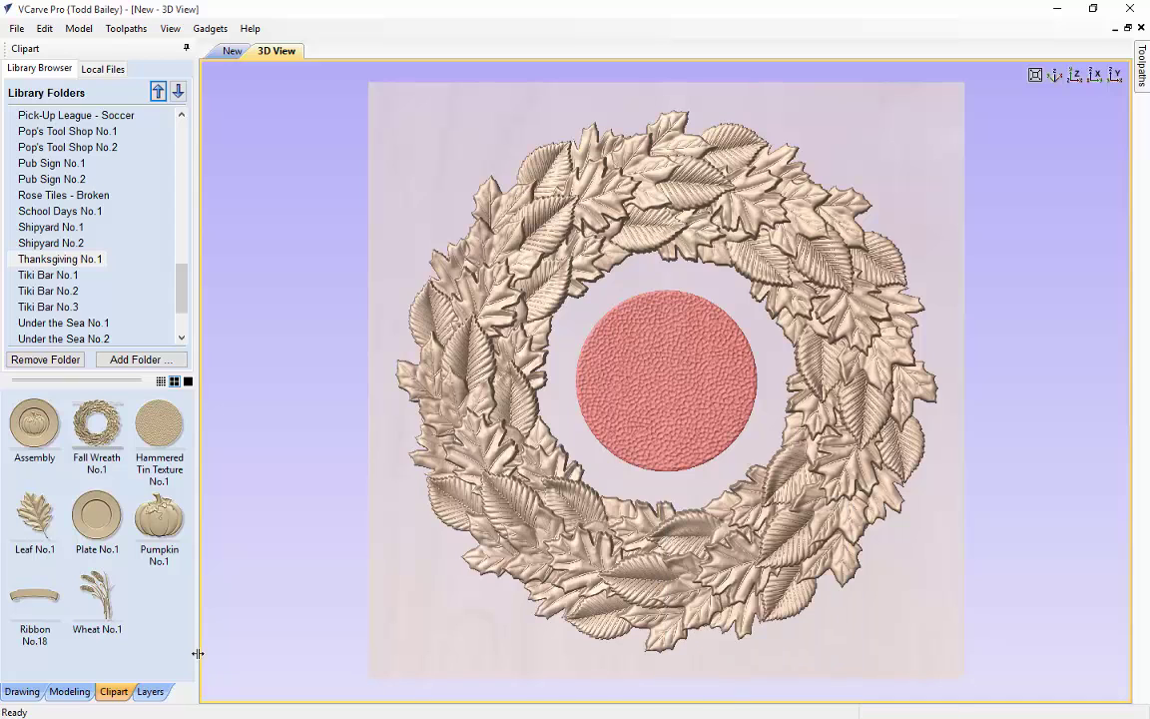
left_click(68, 692)
left_click(44, 89)
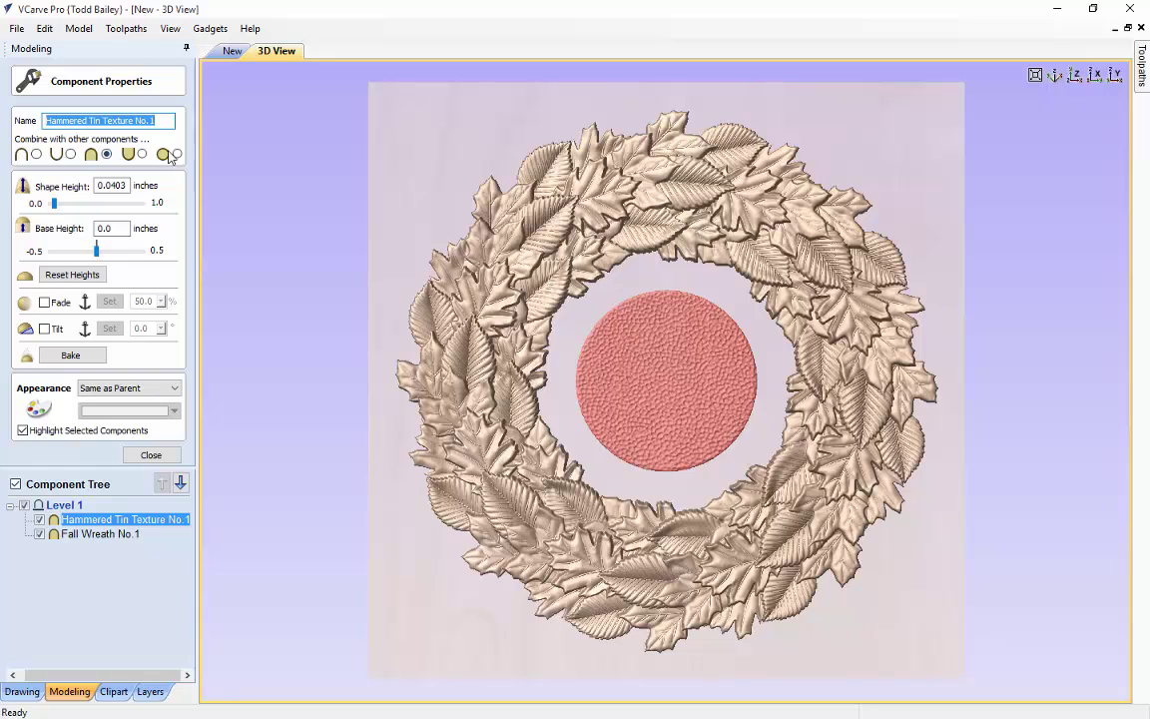
left_click(151, 455)
Step: Enlarge the hammered texture disc to about 9.53 inches across so its edge runs under the wreath's inner leaves
left_click(699, 336)
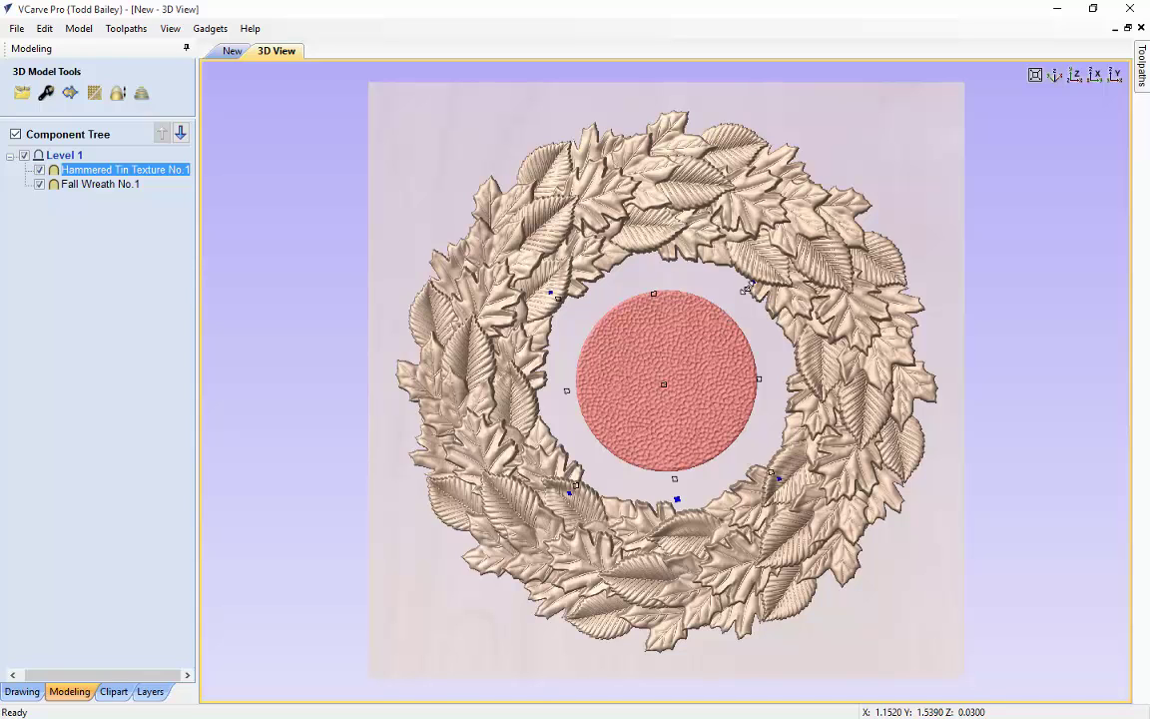
left_click_drag(746, 288, 800, 238)
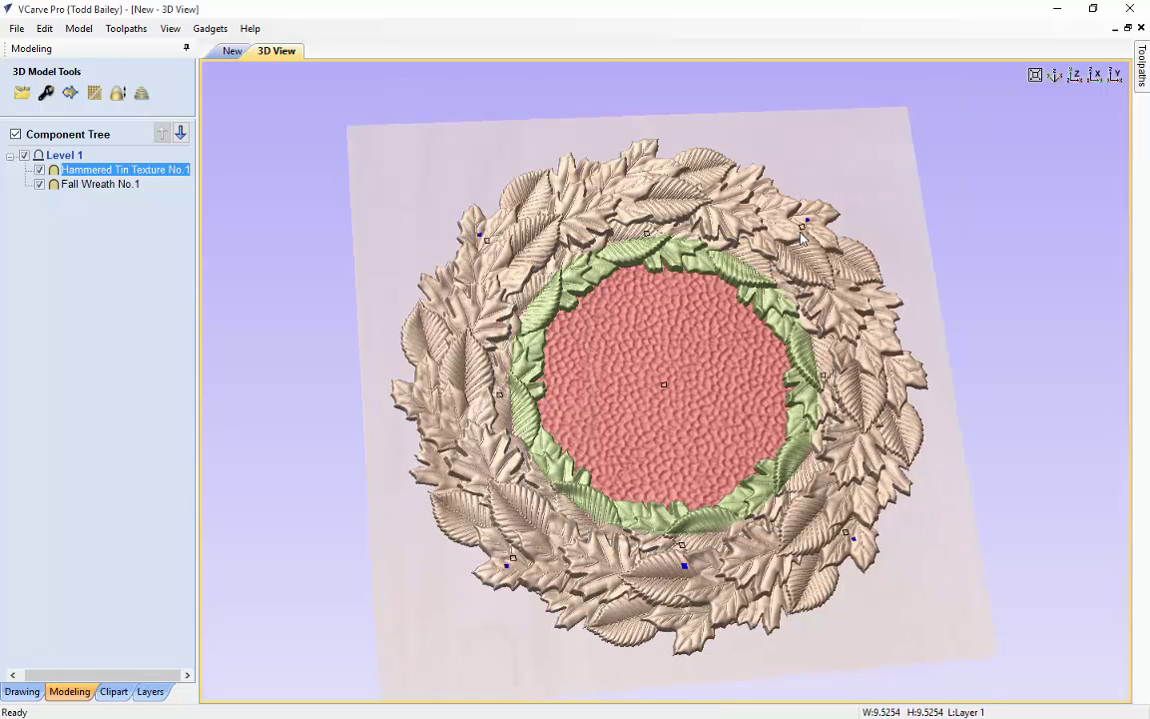
left_click(1092, 75)
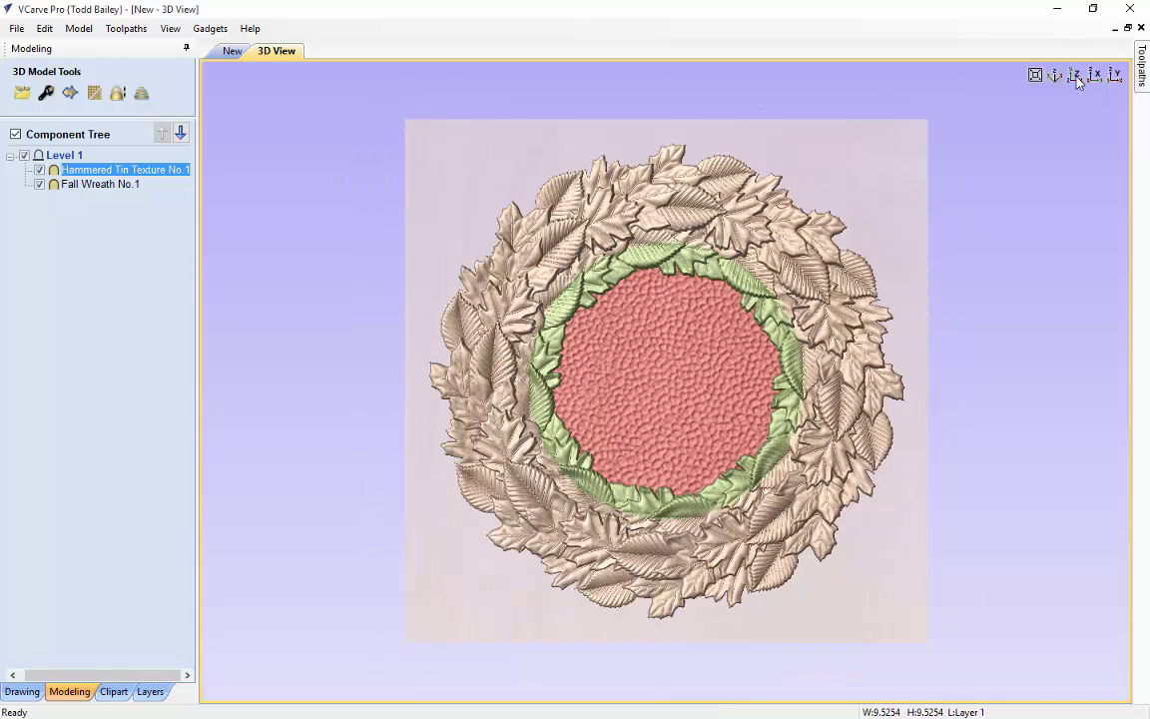
left_click_drag(704, 409, 953, 452)
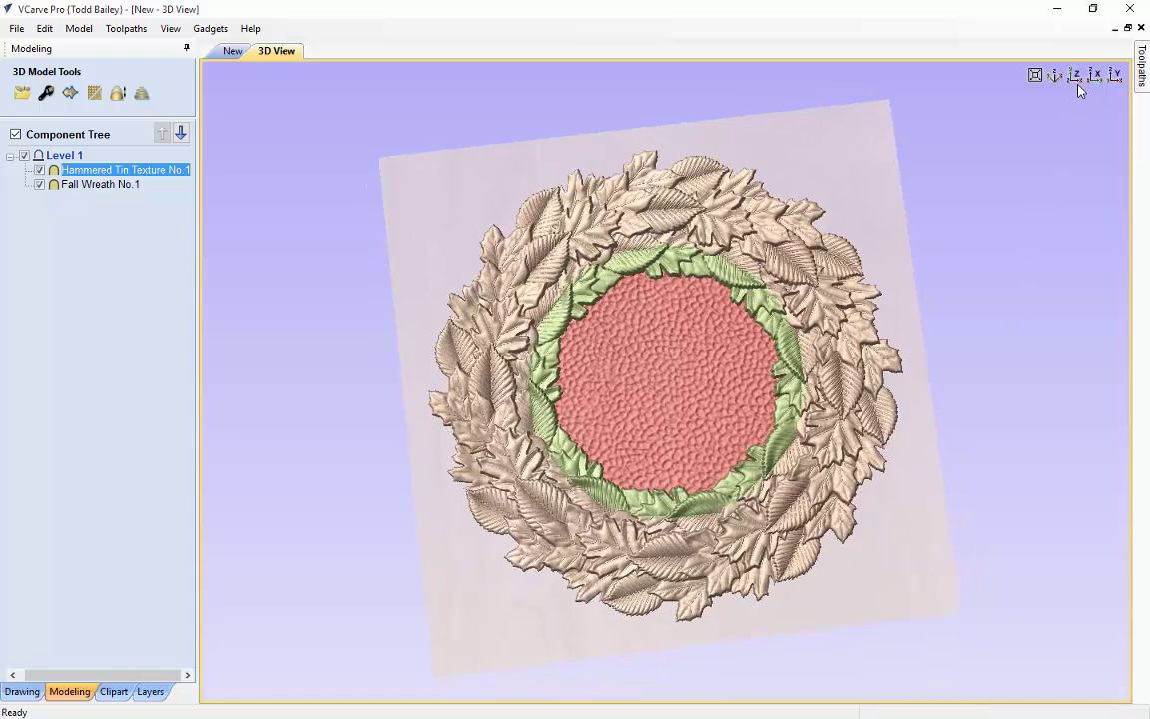
left_click(1075, 75)
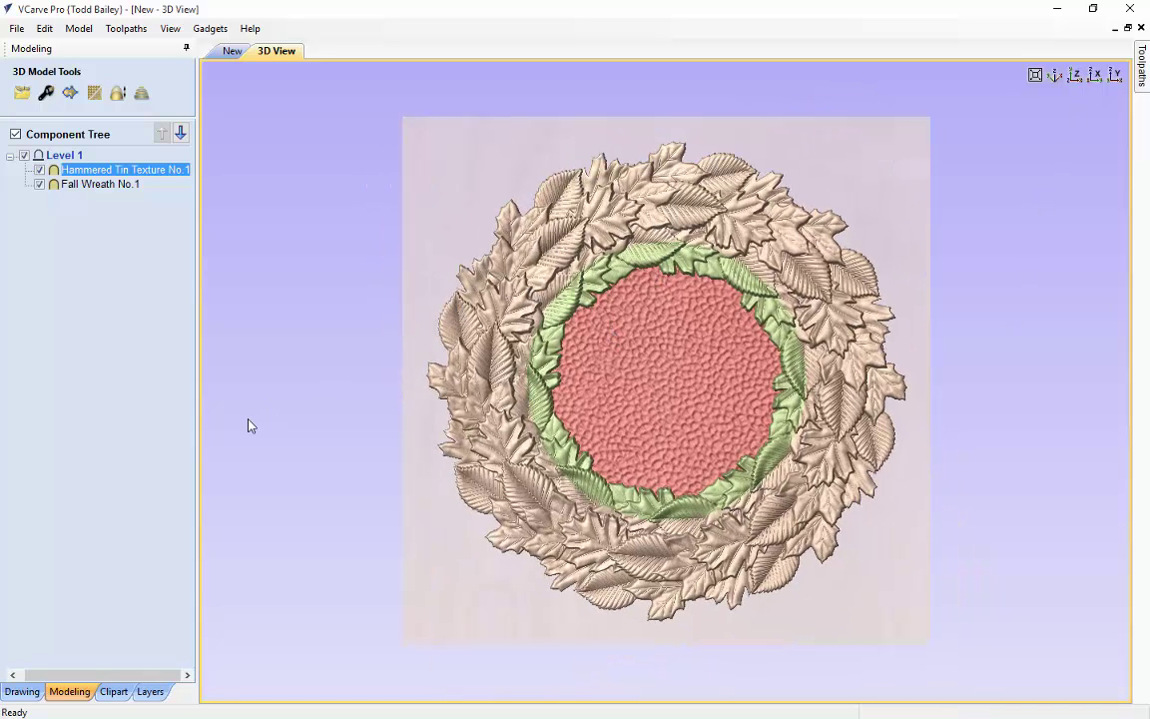
Step: Place the Wheat No.1 clipart on the left half of the textured center, sized about 3.43 by 5 inches
left_click(113, 692)
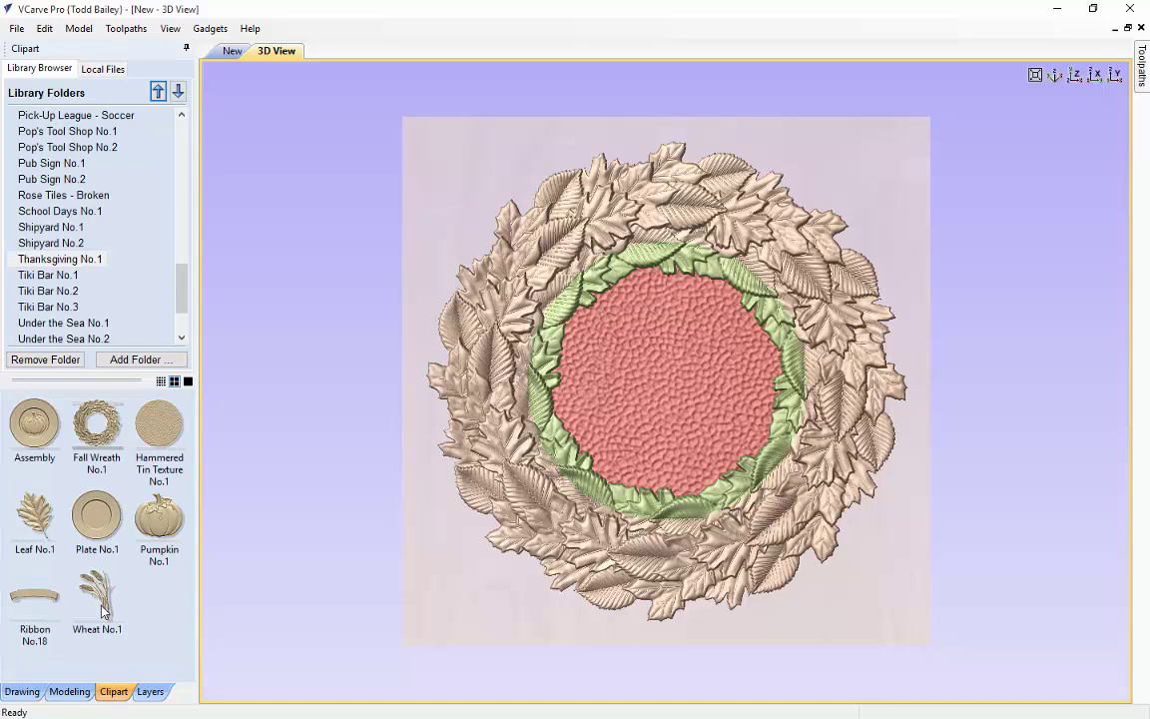
left_click_drag(104, 600, 642, 401)
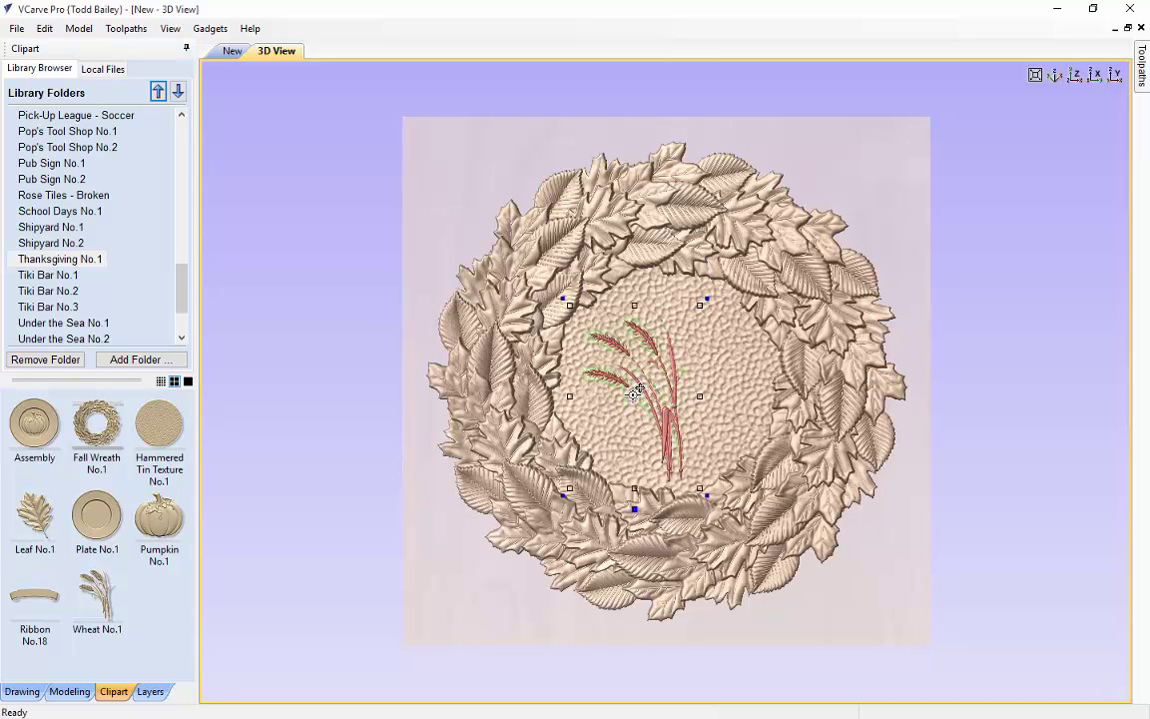
left_click_drag(635, 393, 611, 397)
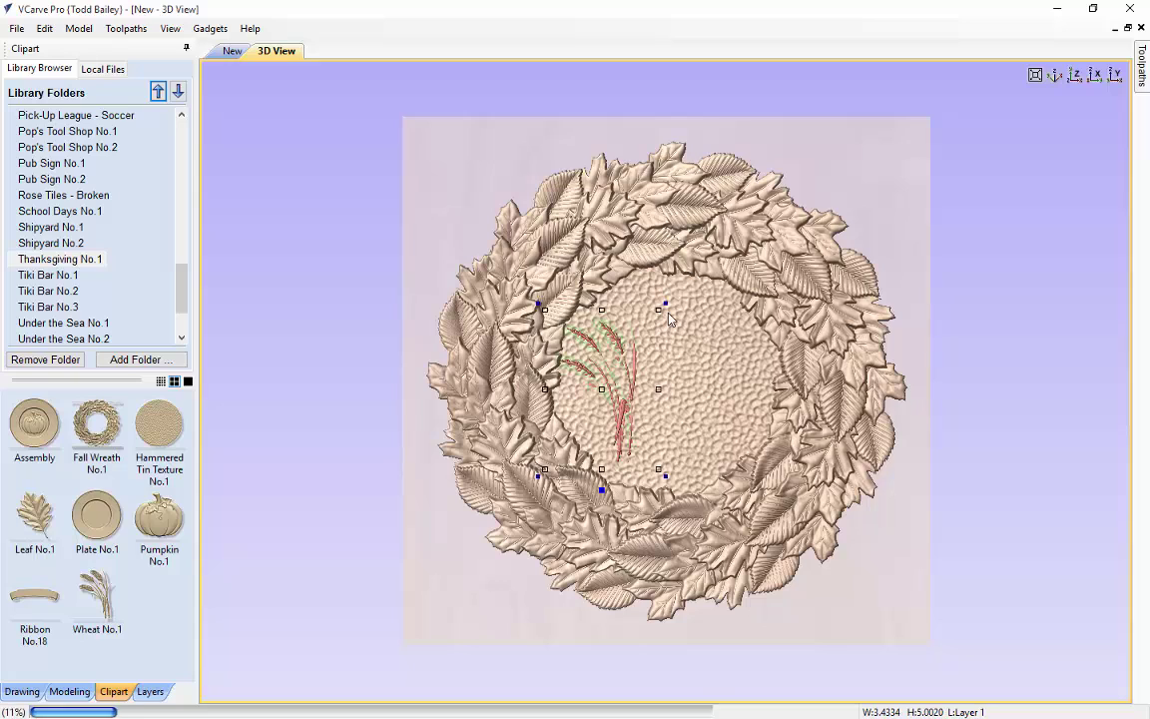
key("Right")
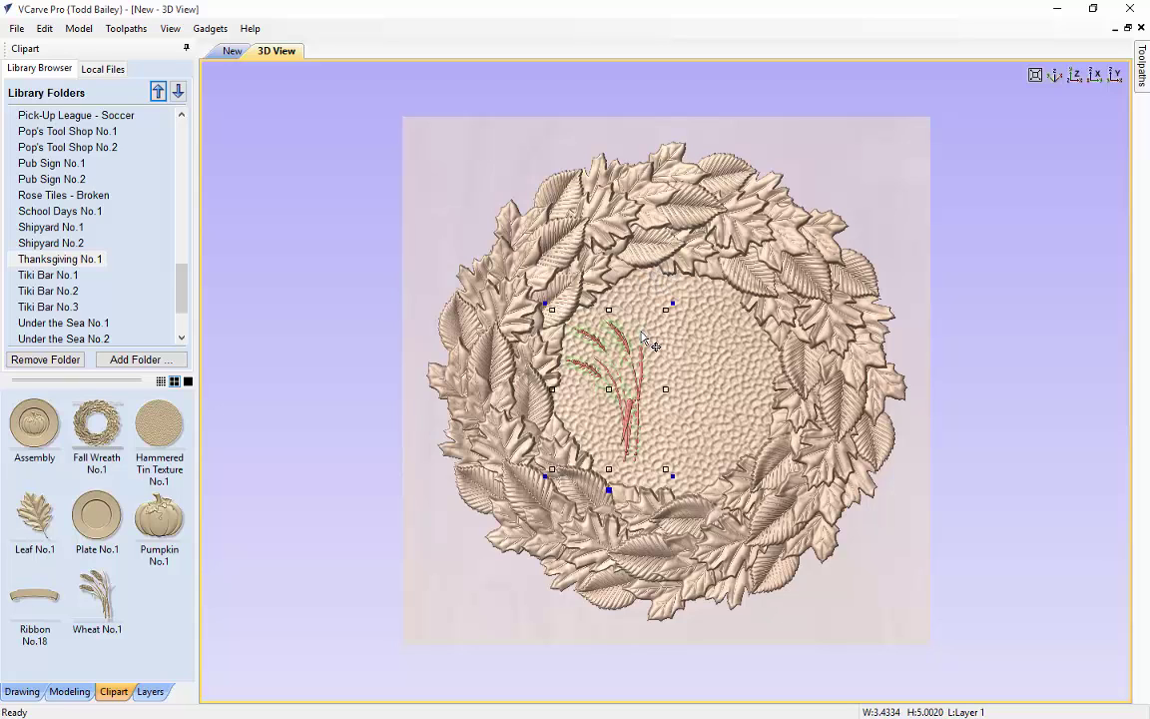
Step: Set the left wheat component's shape height to 0.15 inches and its base height to 0.07 inches
left_click(609, 490)
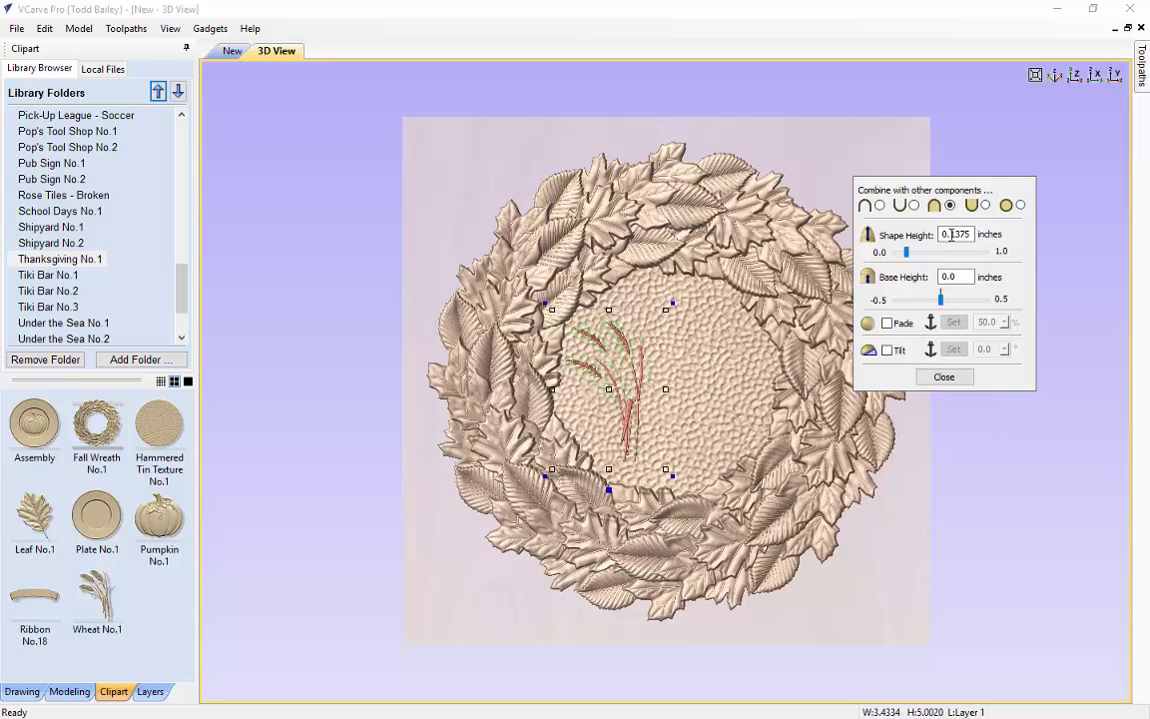
left_click_drag(952, 235, 1011, 232)
type("1")
left_click(958, 276)
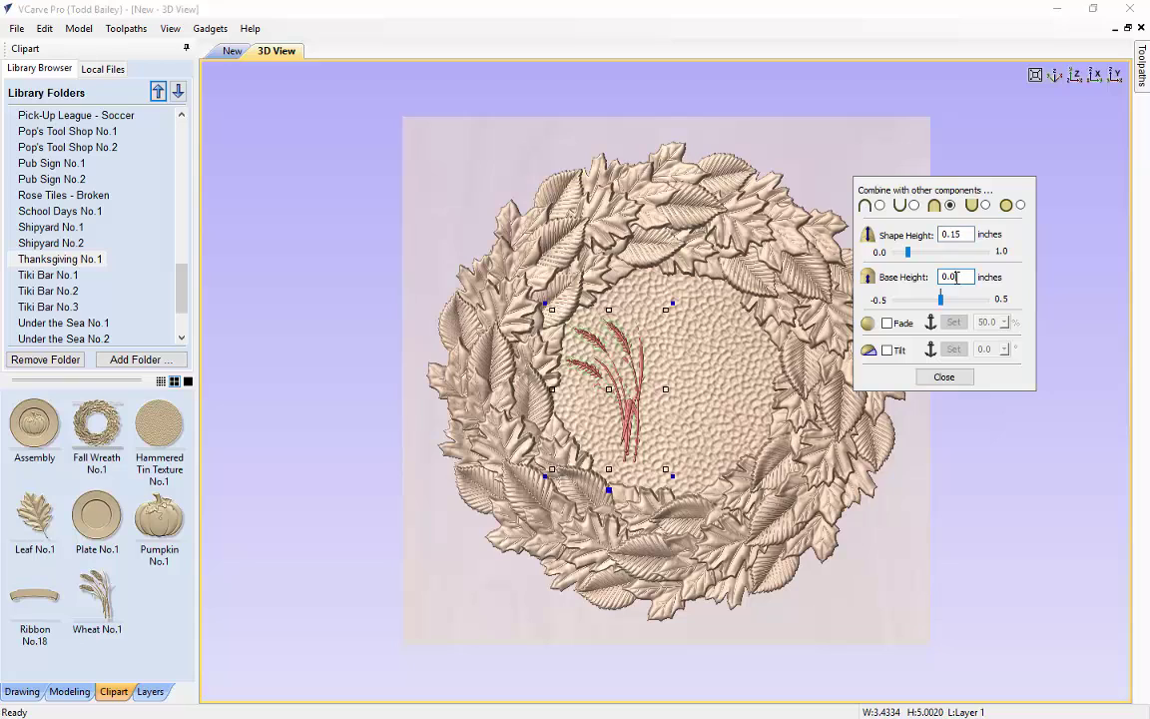
left_click_drag(958, 276, 879, 310)
left_click(961, 279)
left_click_drag(955, 277, 939, 281)
type(".07")
key("Return")
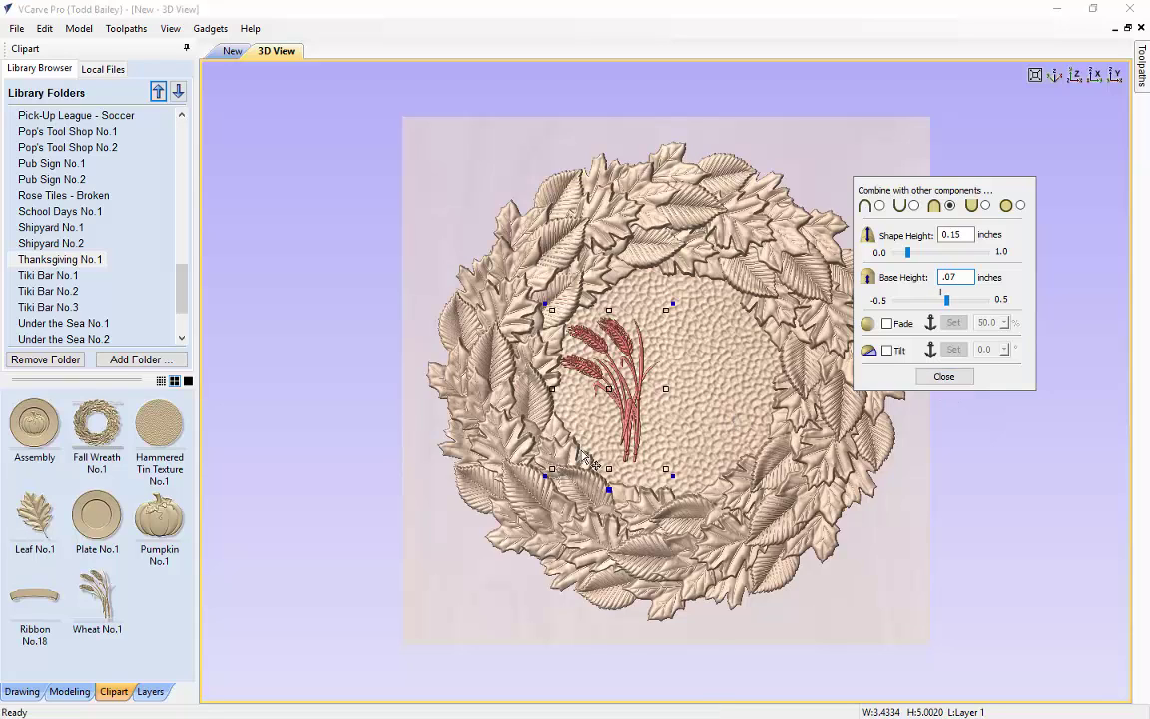
left_click(960, 380)
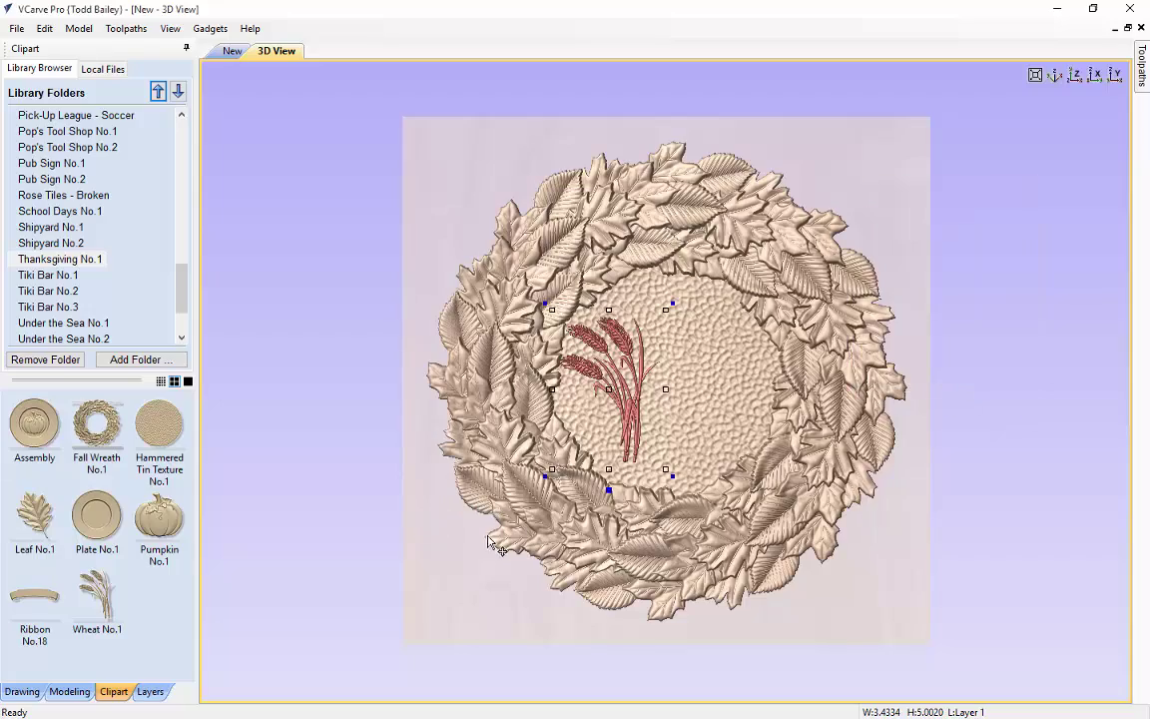
Step: Create a mirrored copy of the wheat by flipping it horizontally about the job center
left_click_drag(475, 549, 699, 290)
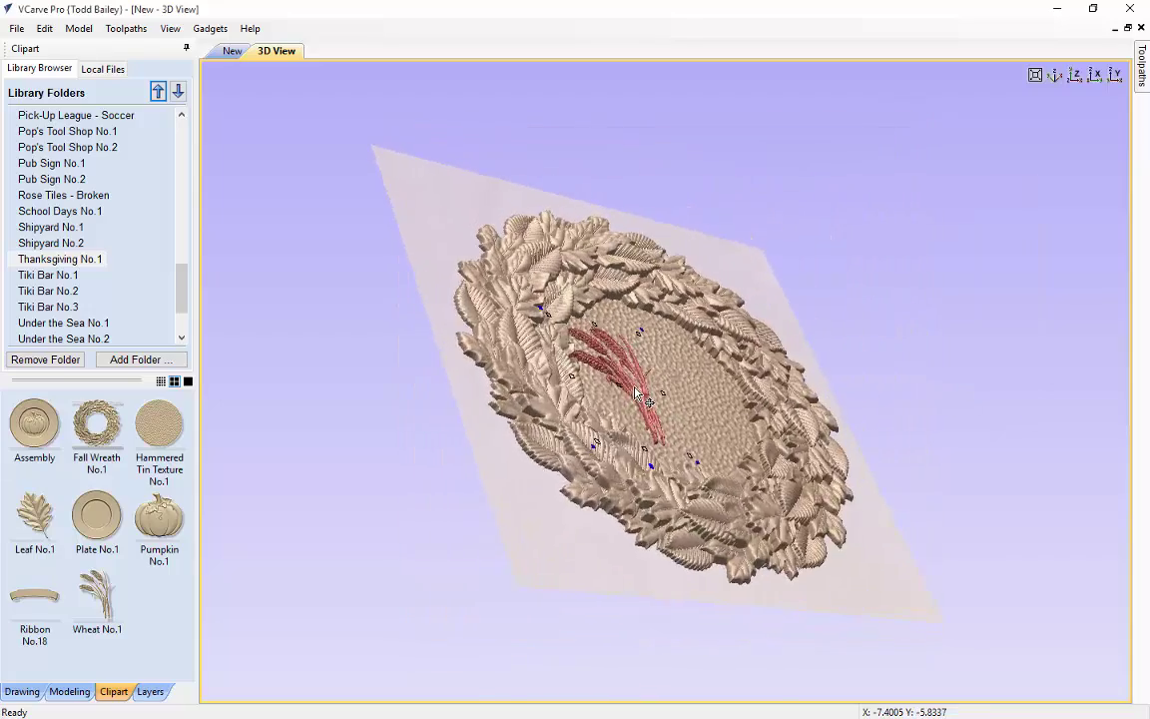
scroll(574, 350, "up", 5)
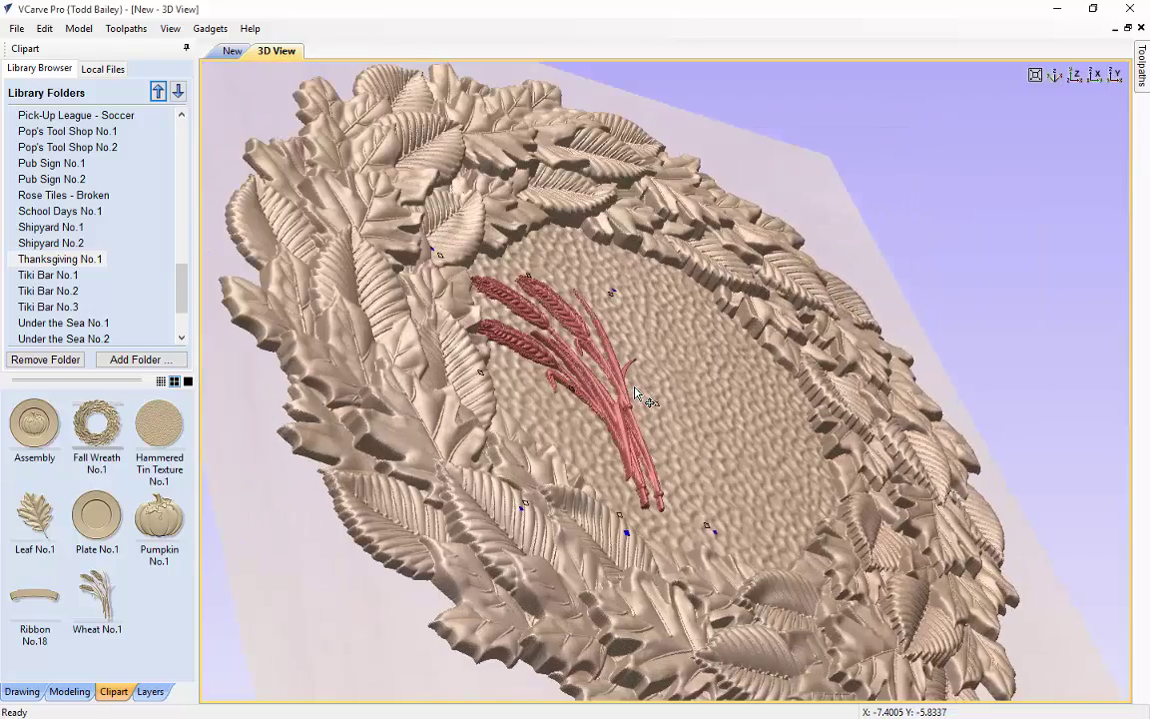
left_click(1075, 75)
scroll(703, 313, "up", 3)
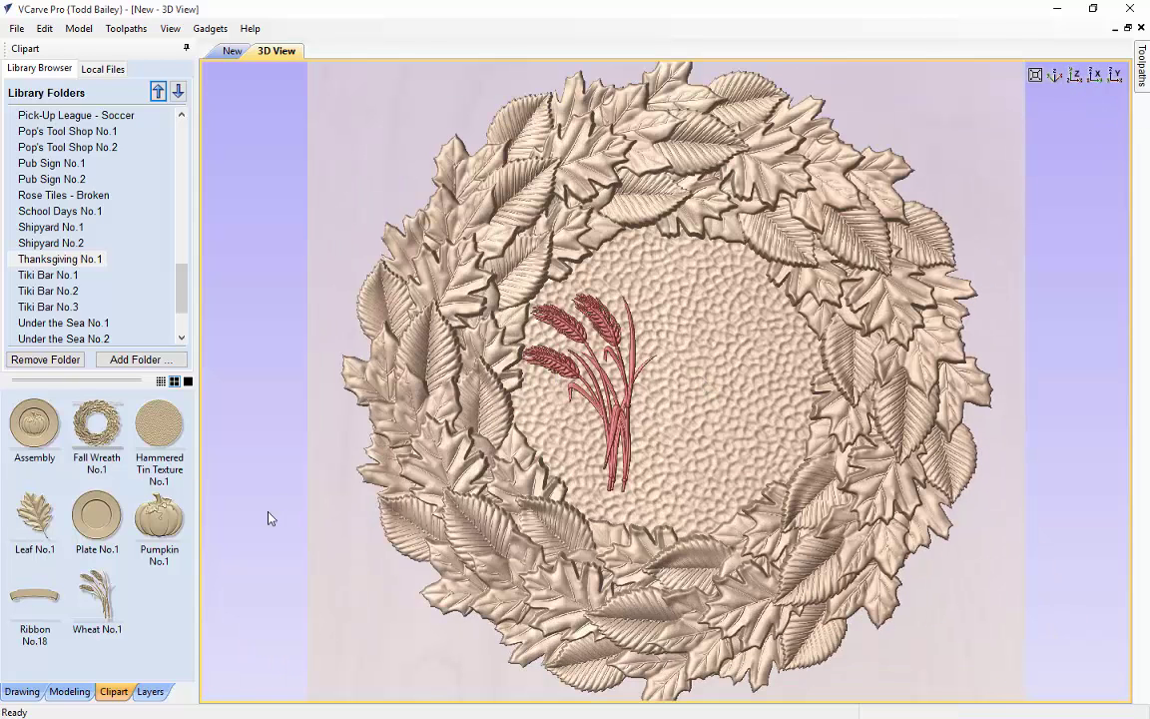
left_click(72, 695)
left_click(16, 695)
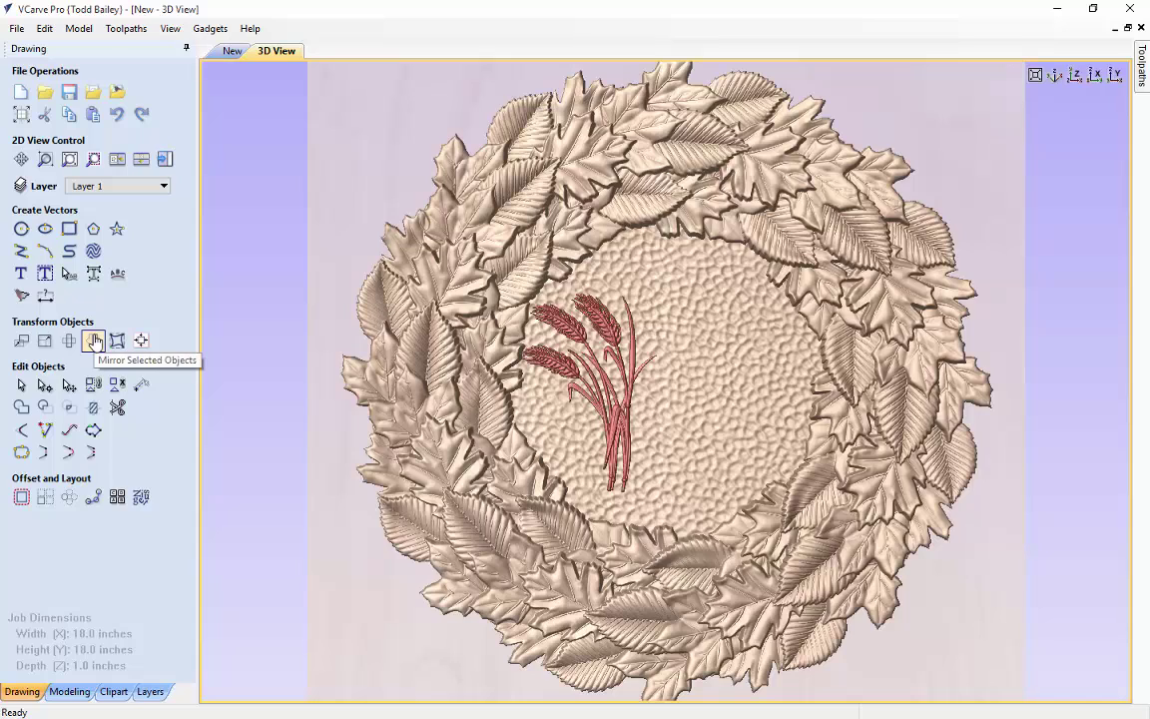
left_click(94, 342)
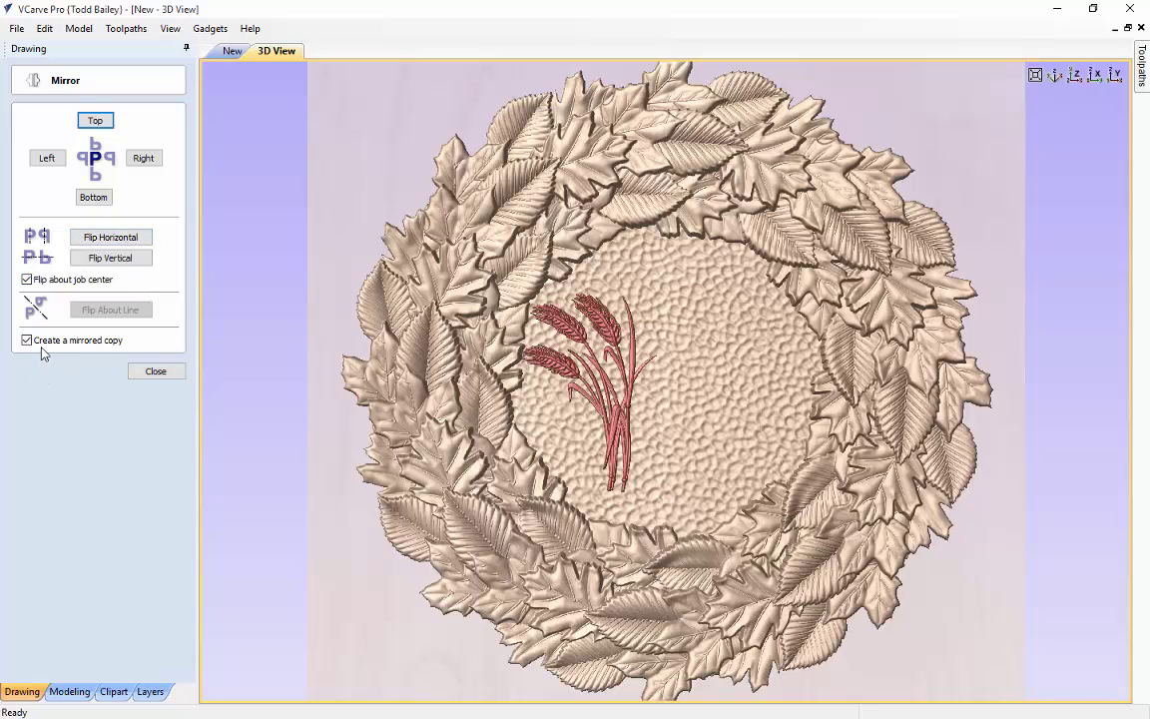
left_click(86, 243)
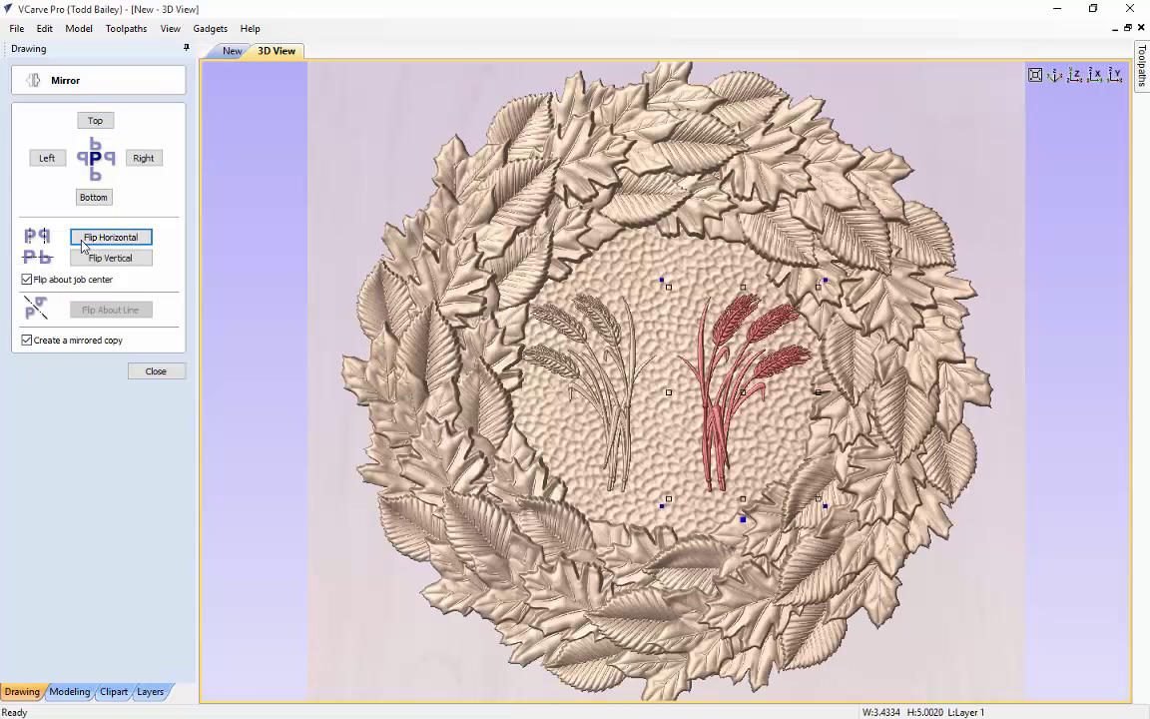
left_click(157, 371)
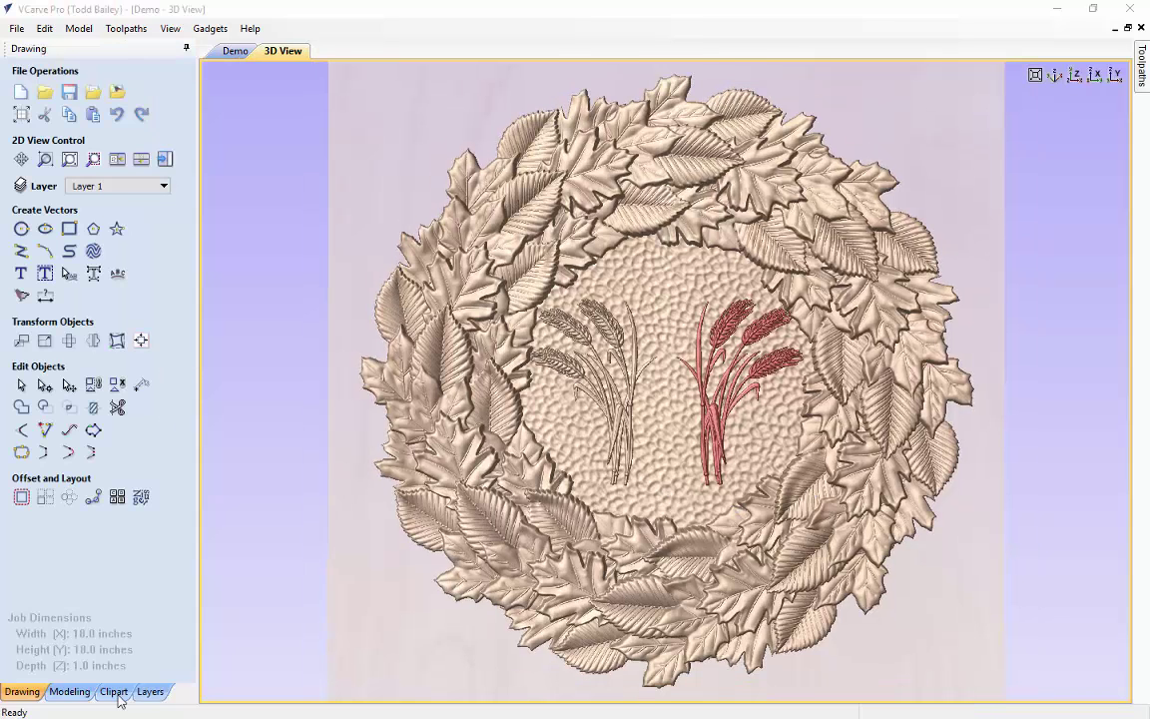
Step: Insert the Pumpkin No.1 clipart at the wreath's center and enlarge it to about 6.26 by 5.81 inches
left_click(114, 691)
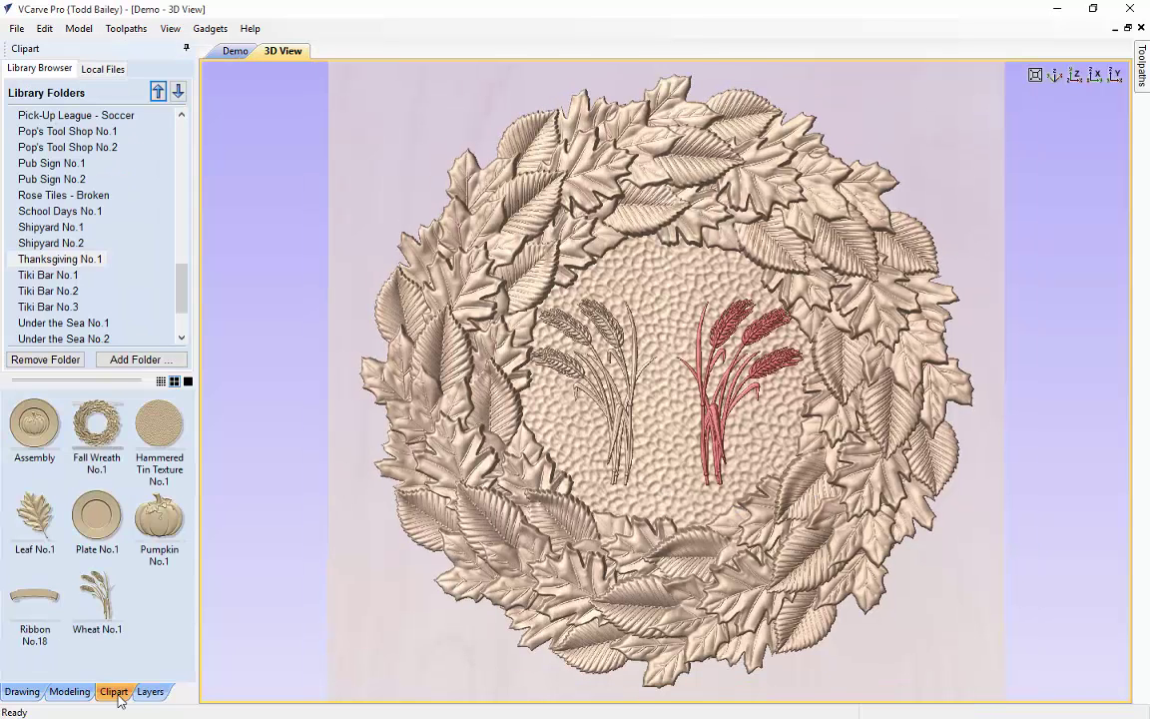
double_click(156, 519)
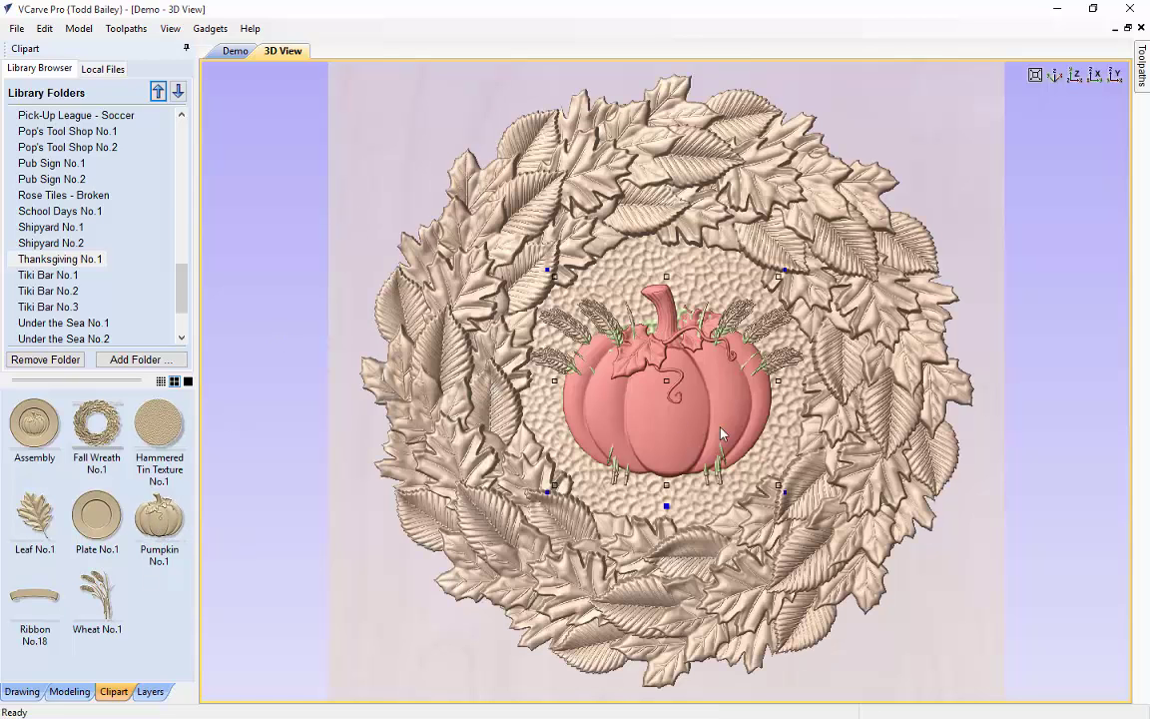
key("Escape")
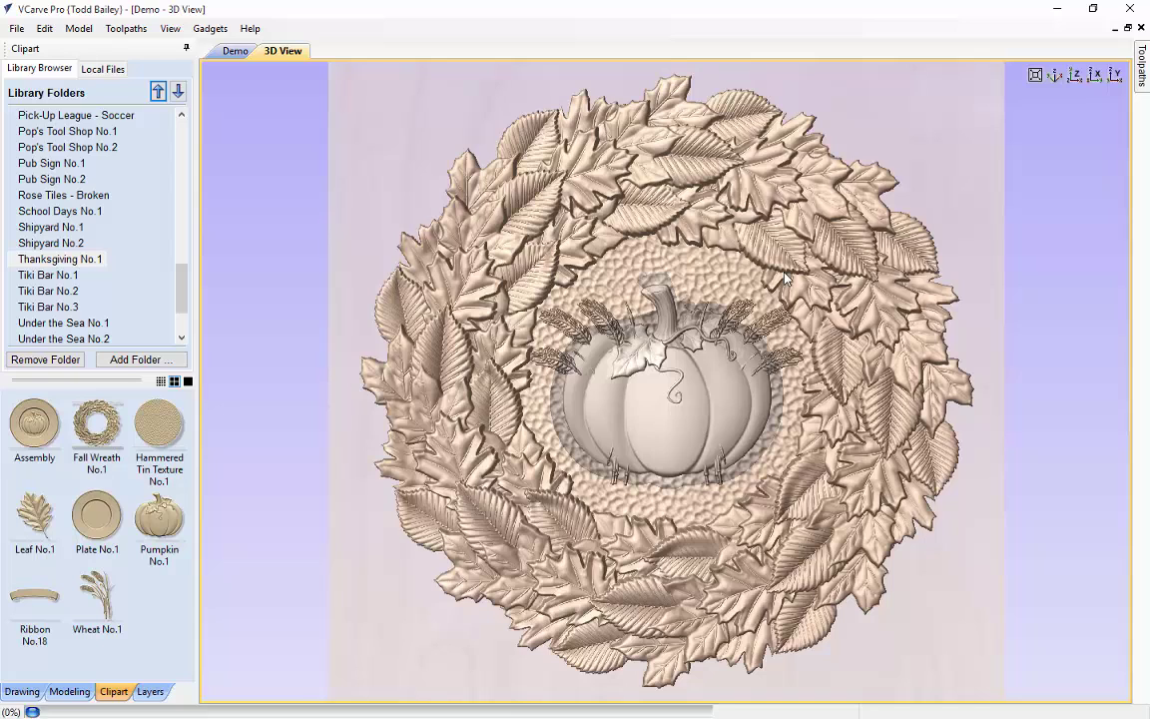
Step: Nudge the pumpkin downward until its base meets the wreath's lower inner leaves and the wheat heads stand clear above it
left_click(658, 329)
key("Down")
key("Down")
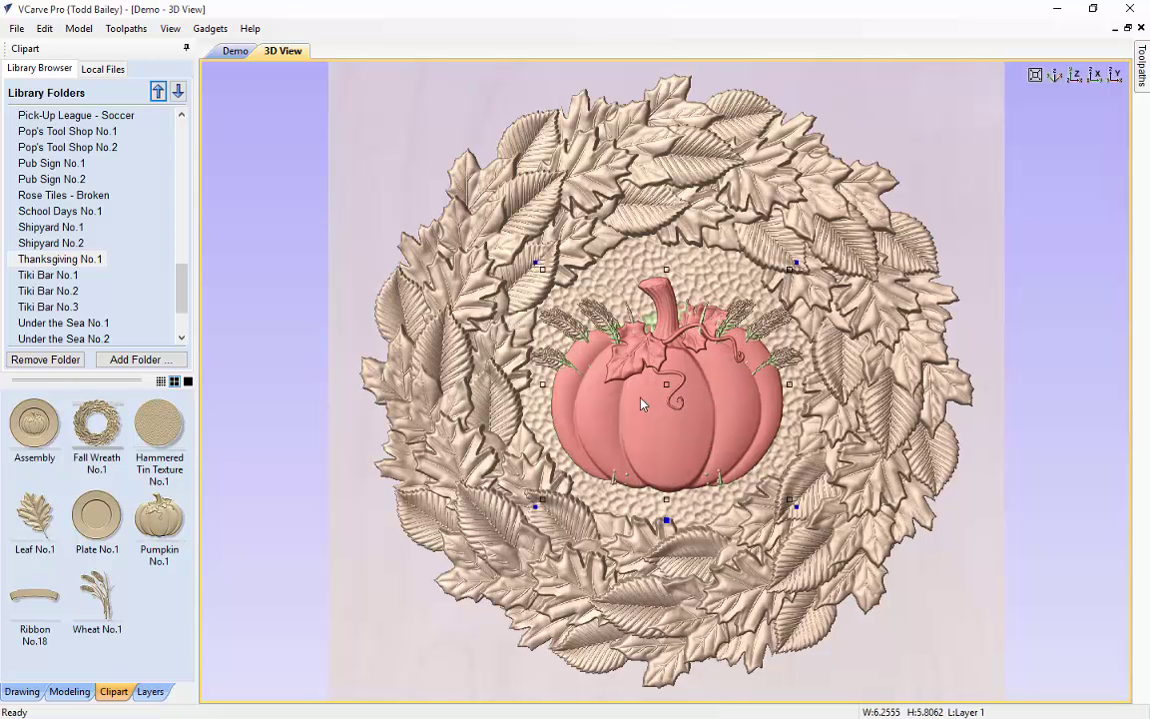
key("Down")
key("Down")
key("Down")
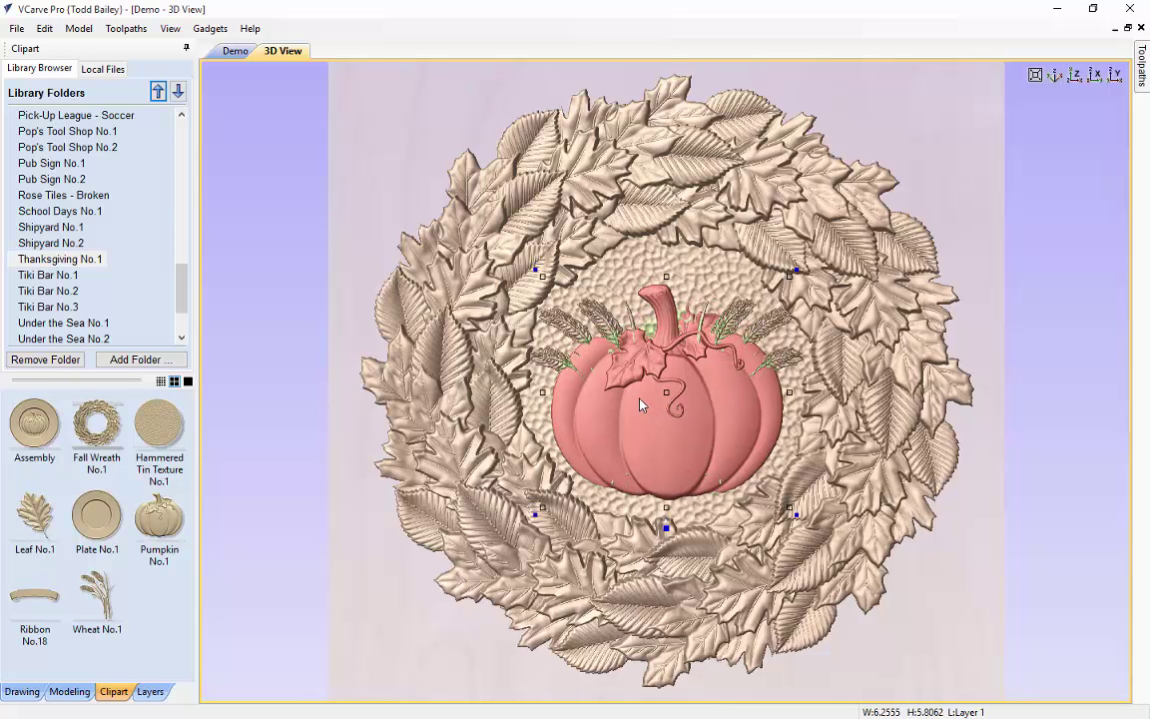
key("Down")
key("Down")
key("Down")
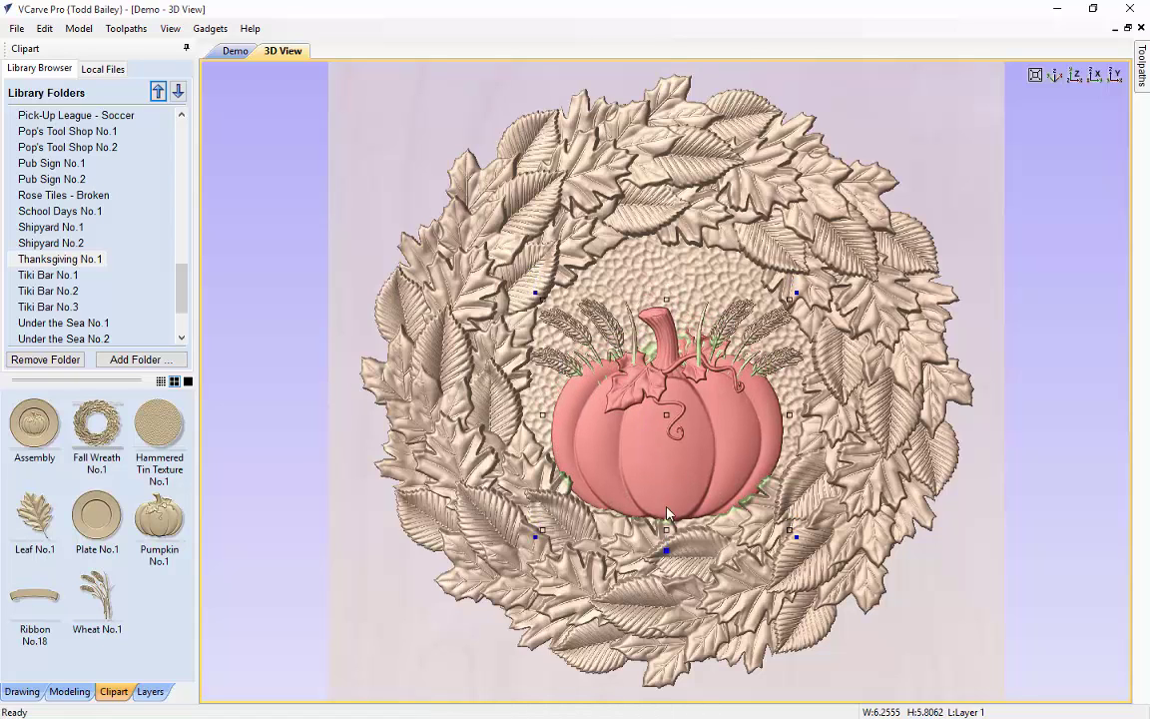
Step: Set the pumpkin component's shape height to 0.5 inches
left_click(665, 549)
left_click_drag(669, 558, 896, 271)
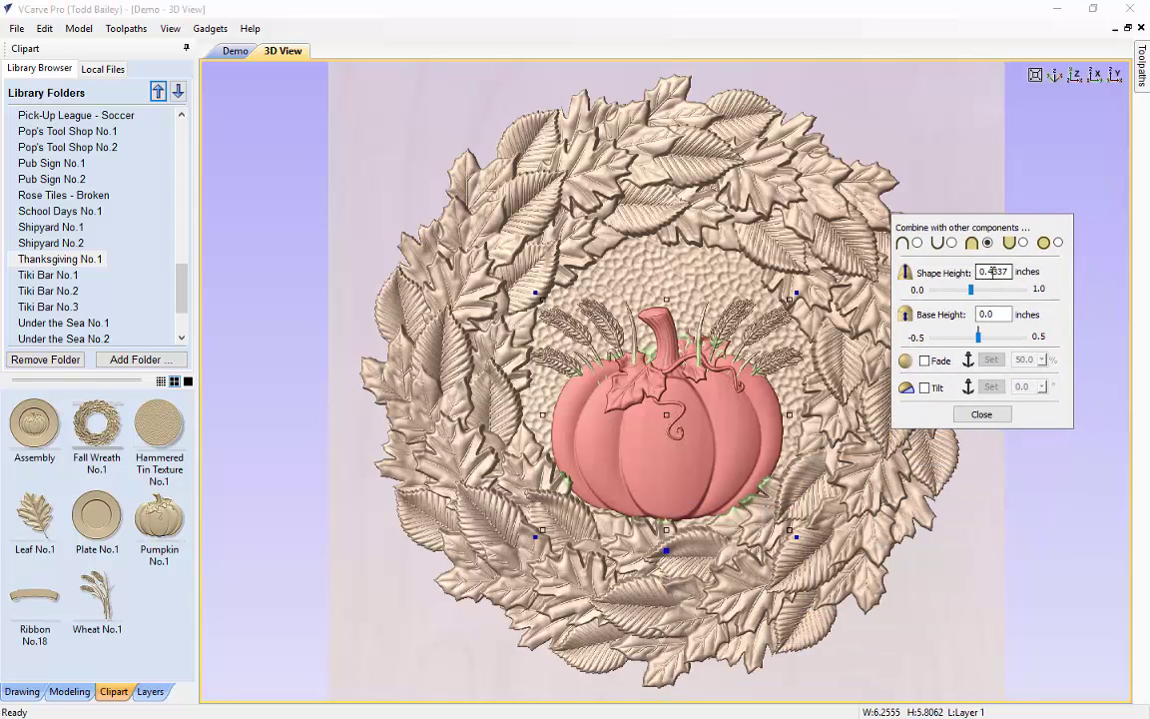
left_click_drag(988, 271, 1031, 287)
type(".5")
Step: Raise the pumpkin component's base height to 0.15 inches
left_click(980, 320)
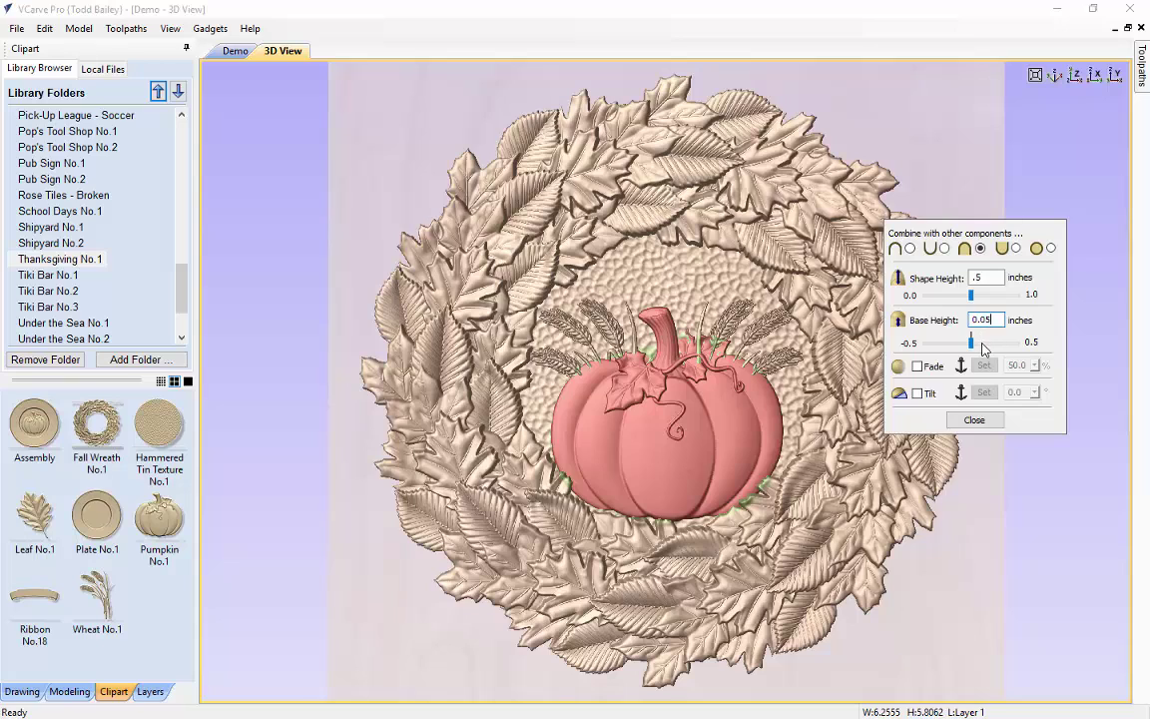
key("Return")
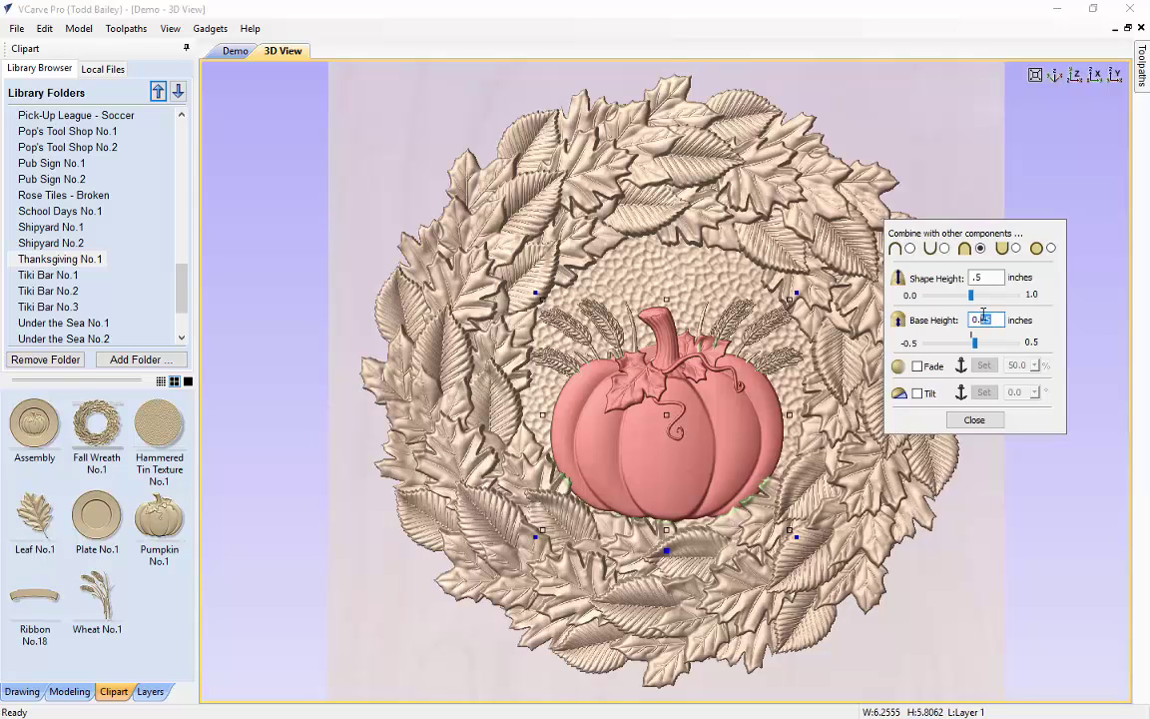
key("Return")
type("1")
key("Return")
type("5")
key("Return")
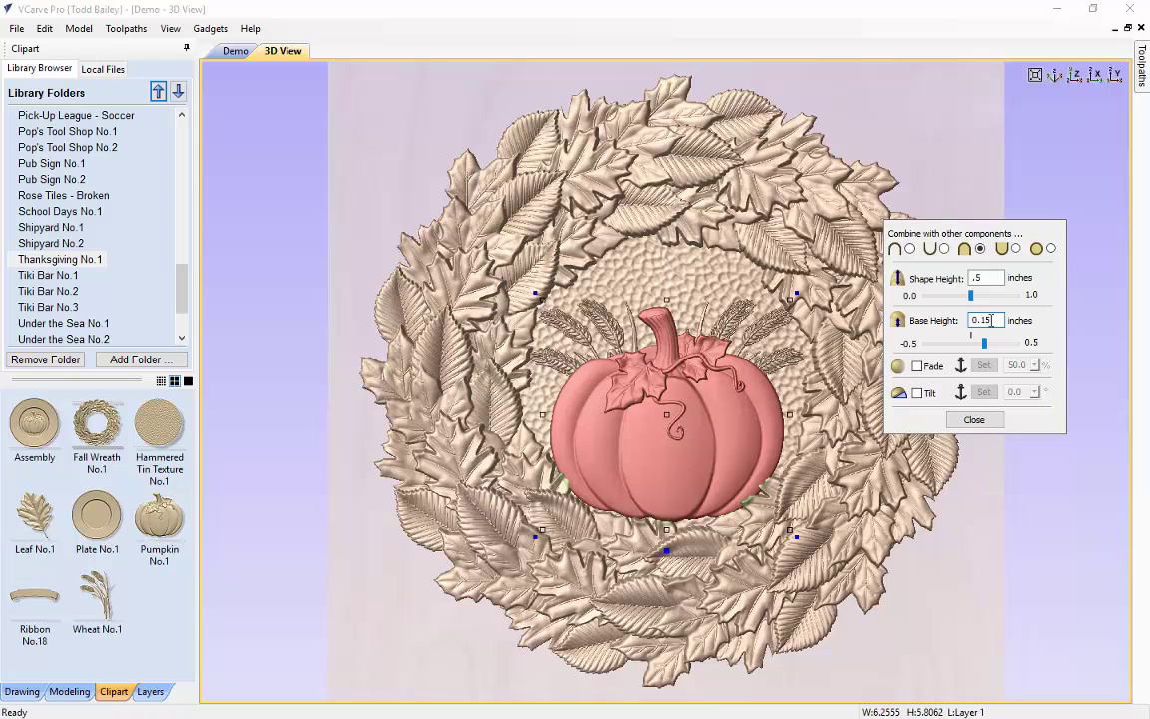
left_click(981, 419)
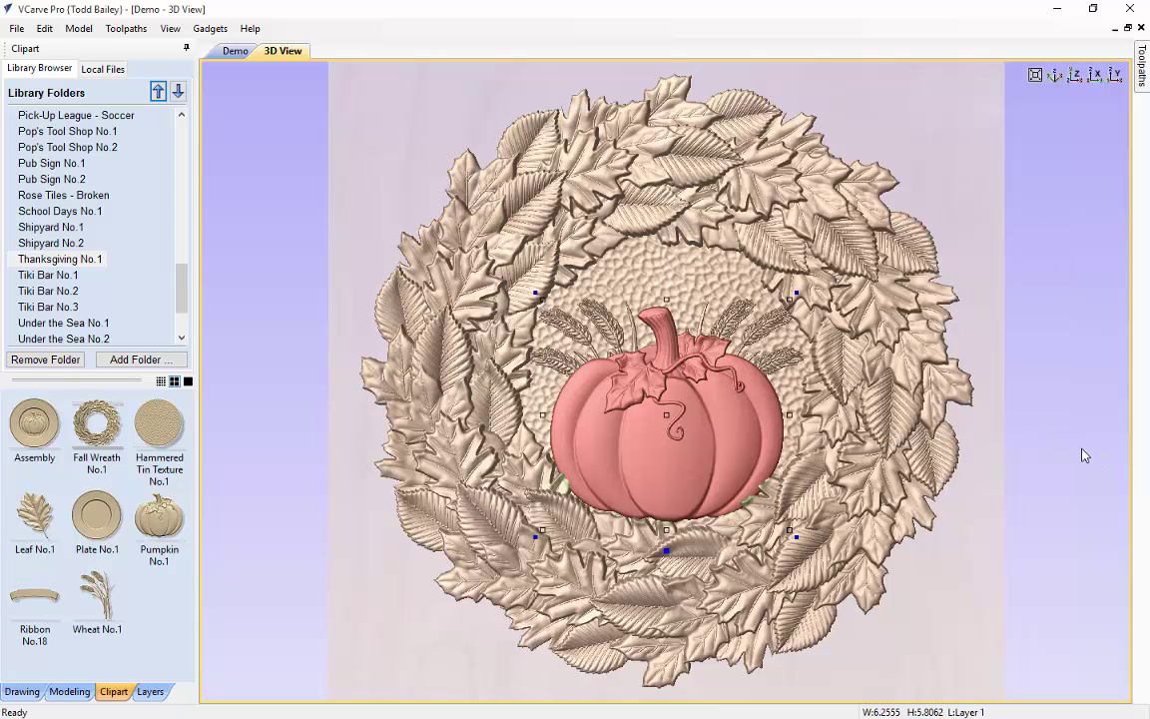
Step: Select the pumpkin together with both wheat components and nudge the group slightly upward within the textured center
key("Escape")
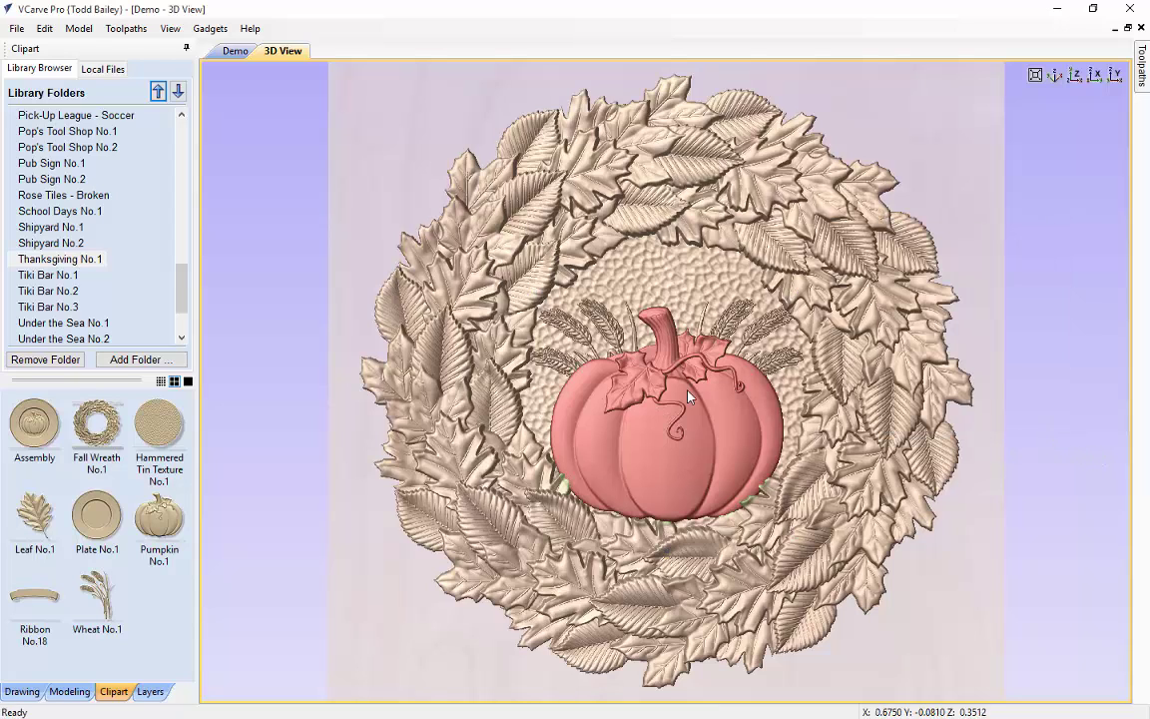
left_click(611, 400)
key("Escape")
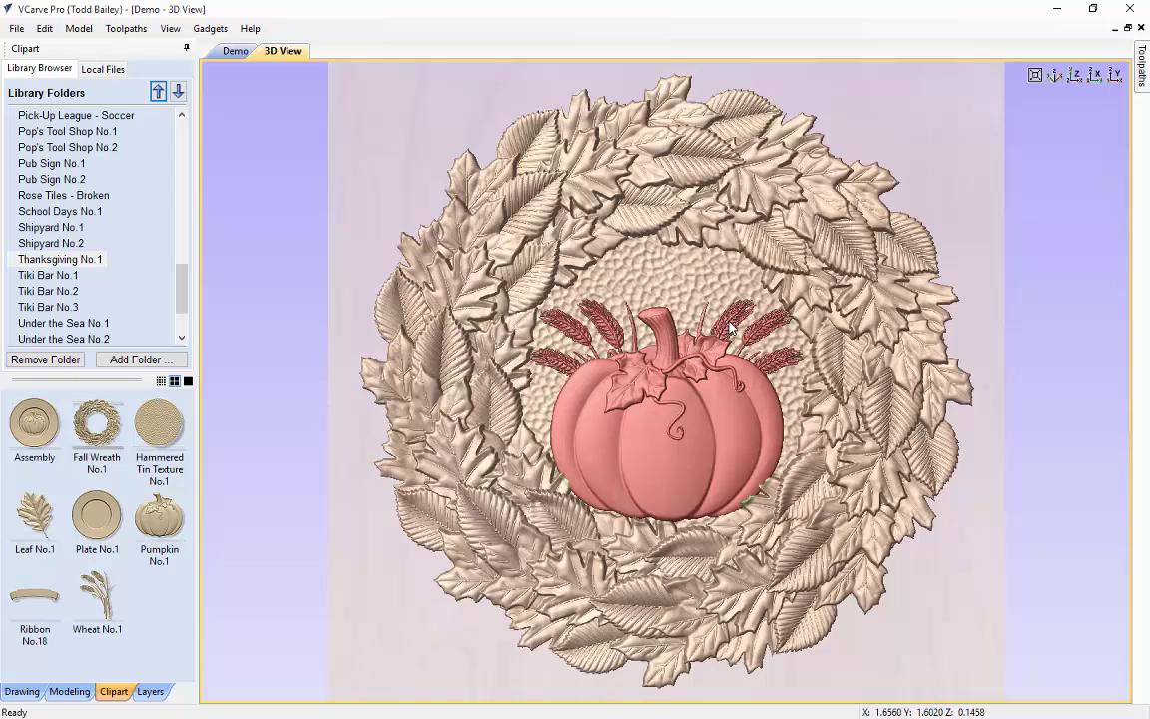
key("Up")
key("Up")
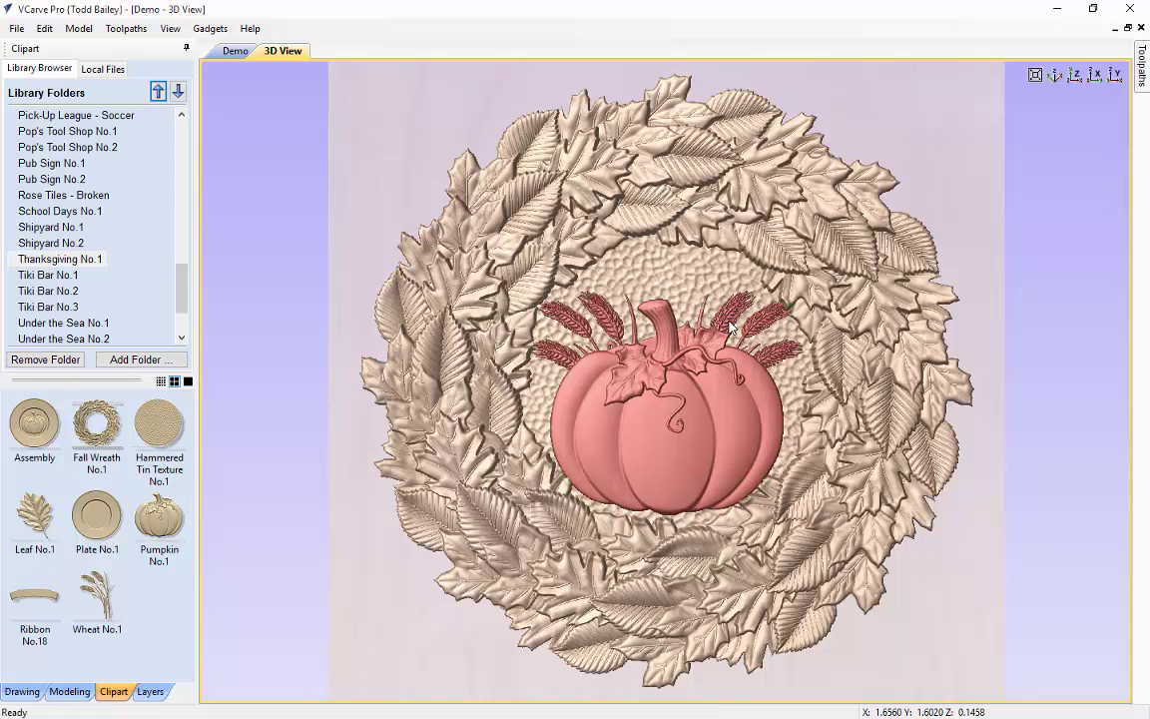
key("Up")
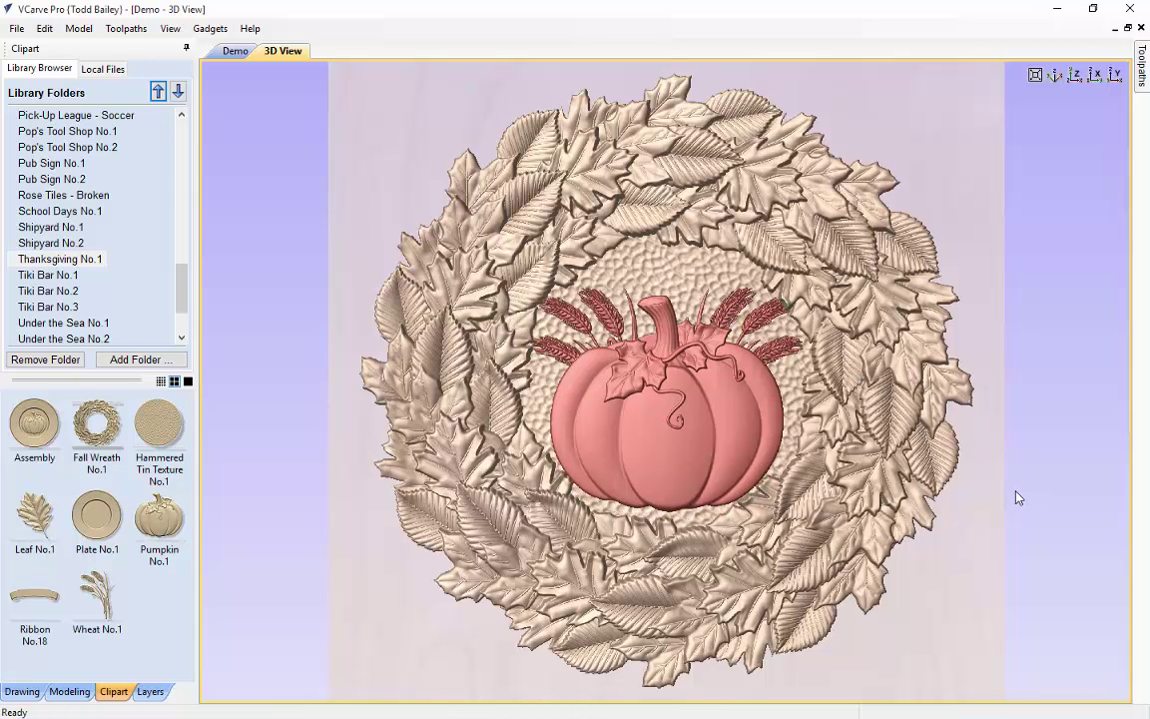
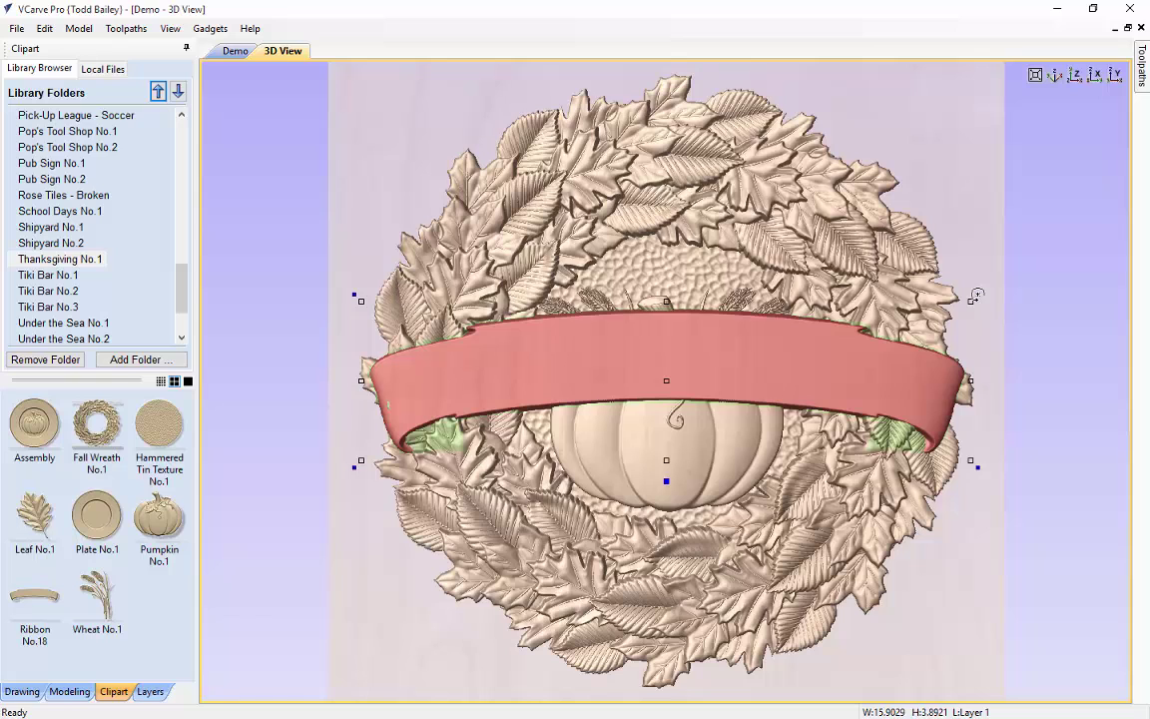
Step: Rotate the ribbon 180 degrees and move it down across the wreath's lower leaves, fine-tuning its vertical position
left_click(978, 300)
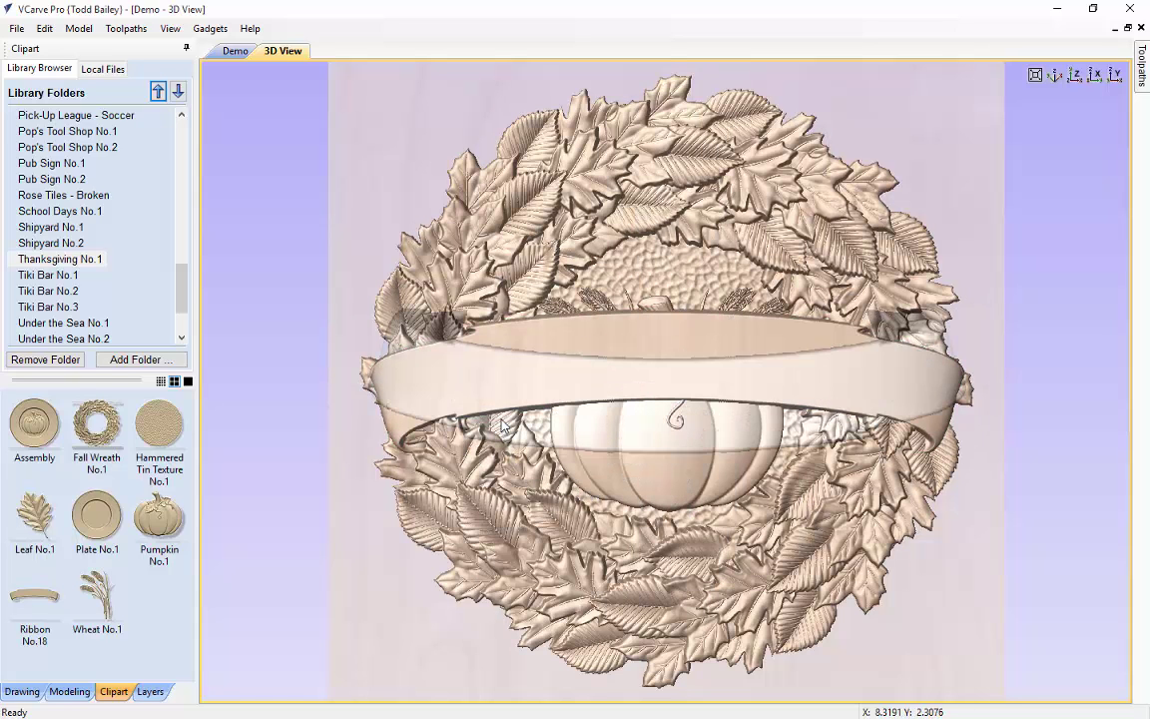
left_click(502, 425)
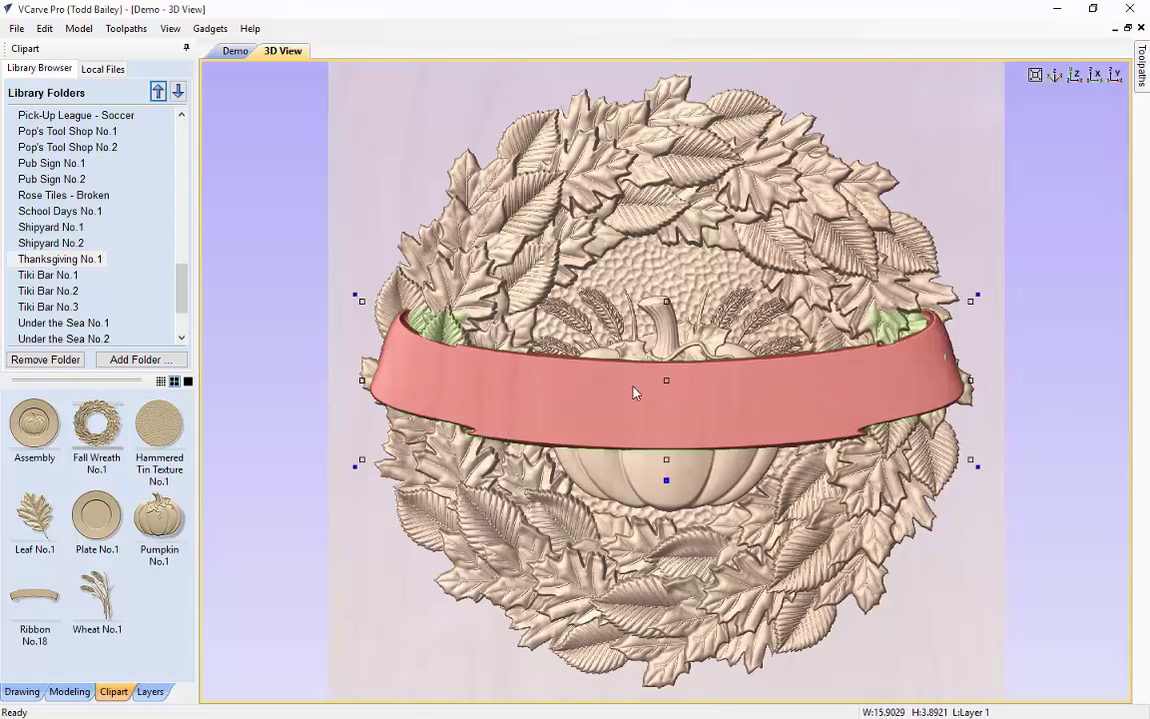
left_click(667, 392)
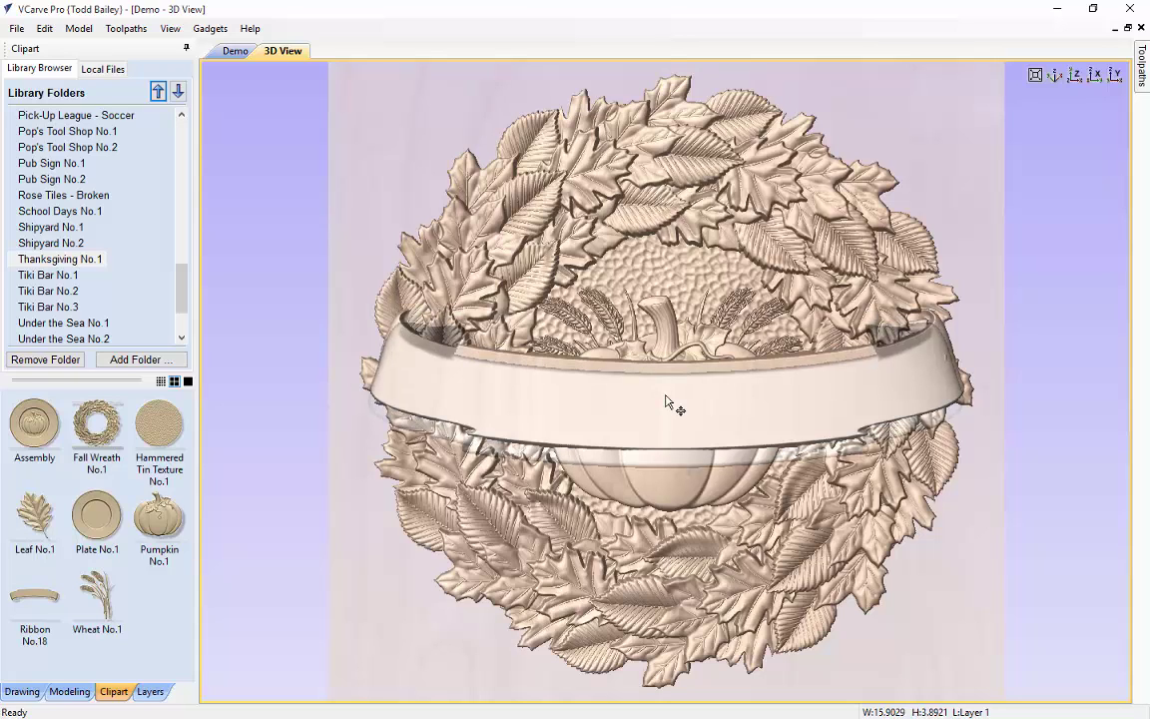
left_click_drag(667, 402, 671, 601)
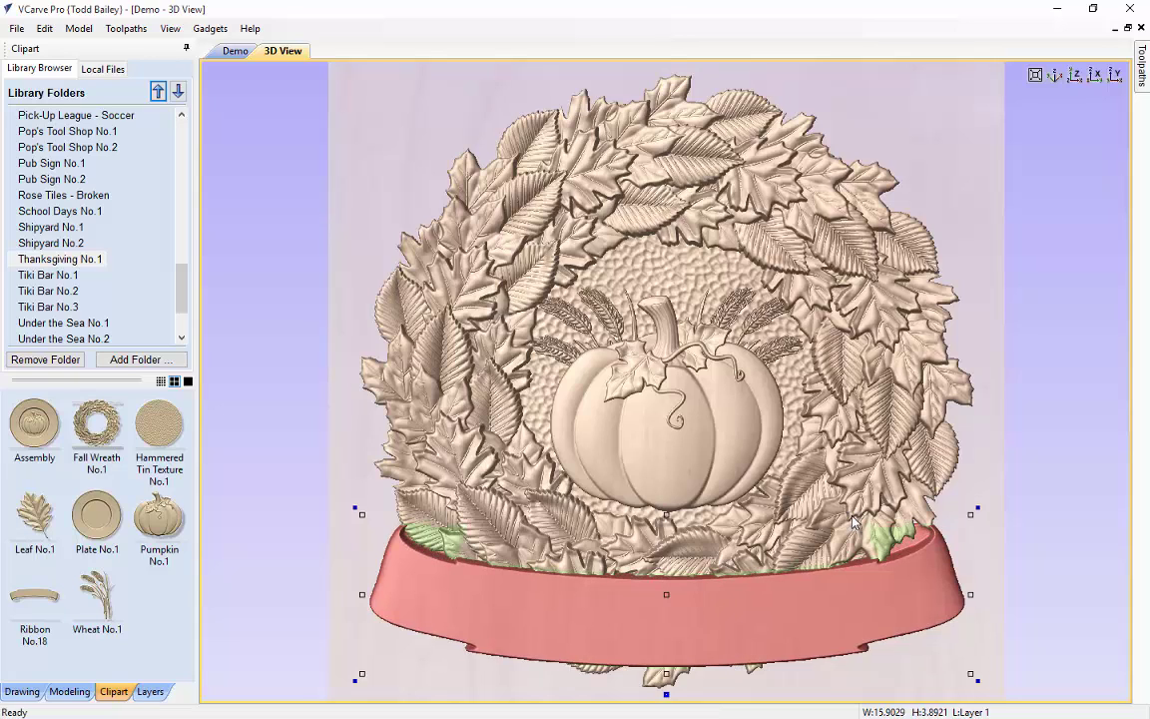
key("Down")
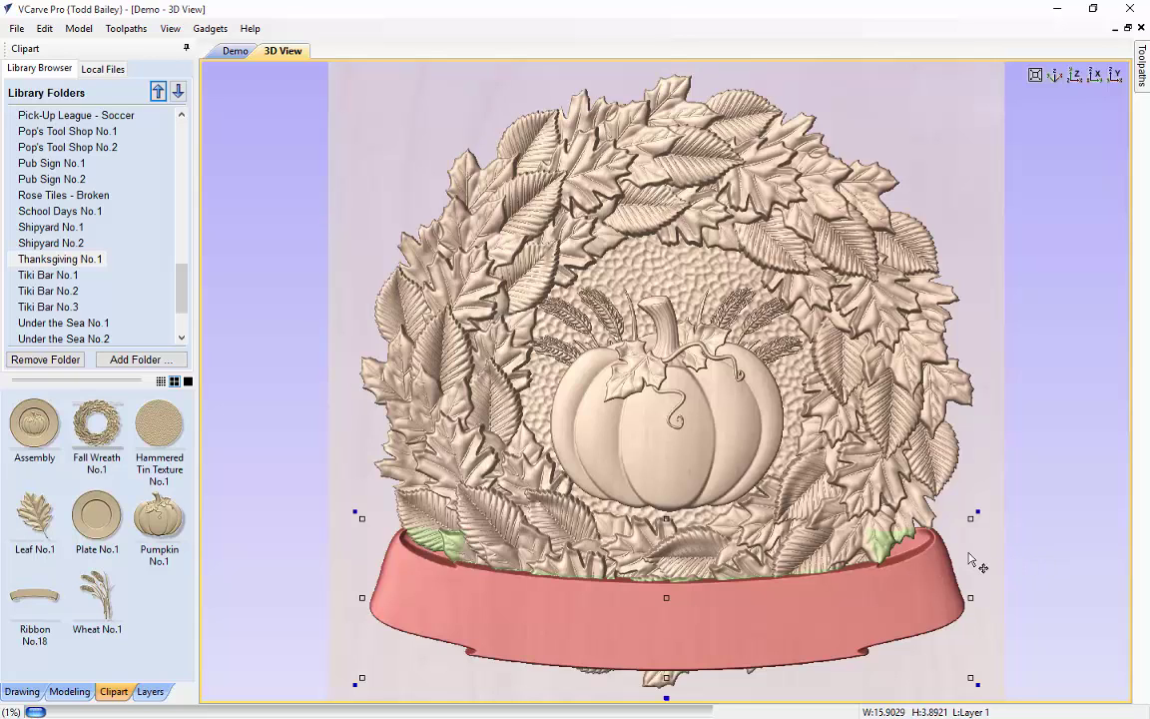
key("Up")
key("Up")
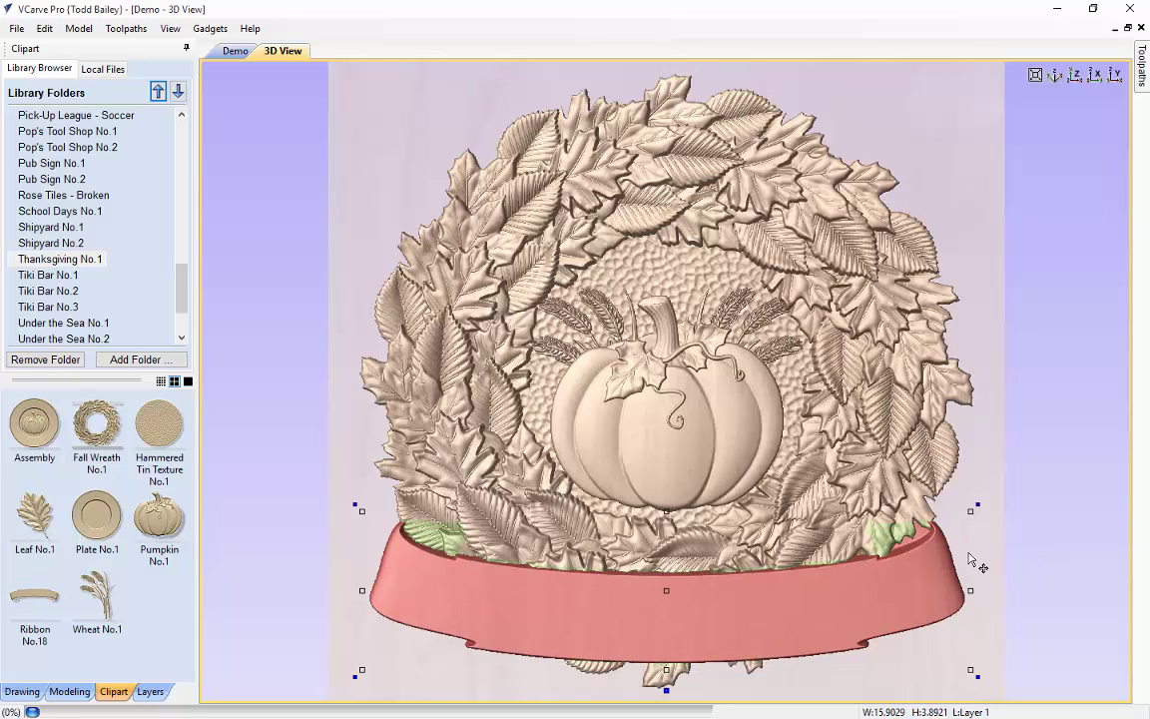
key("Down")
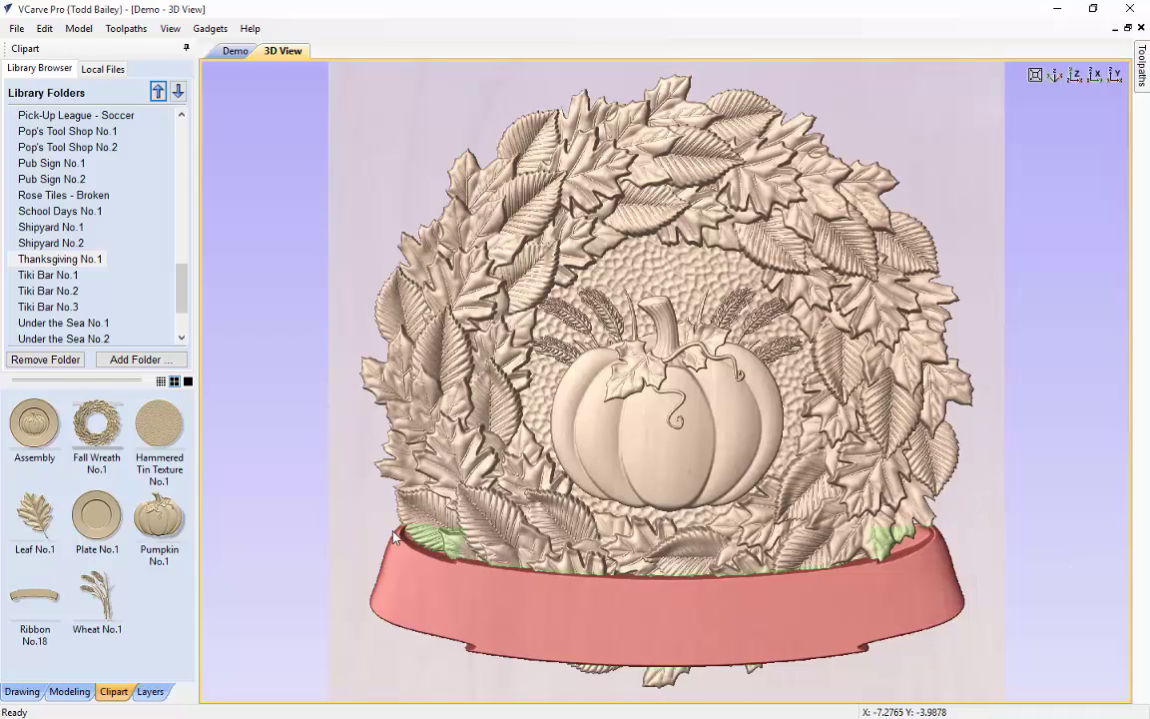
left_click_drag(998, 499, 735, 525)
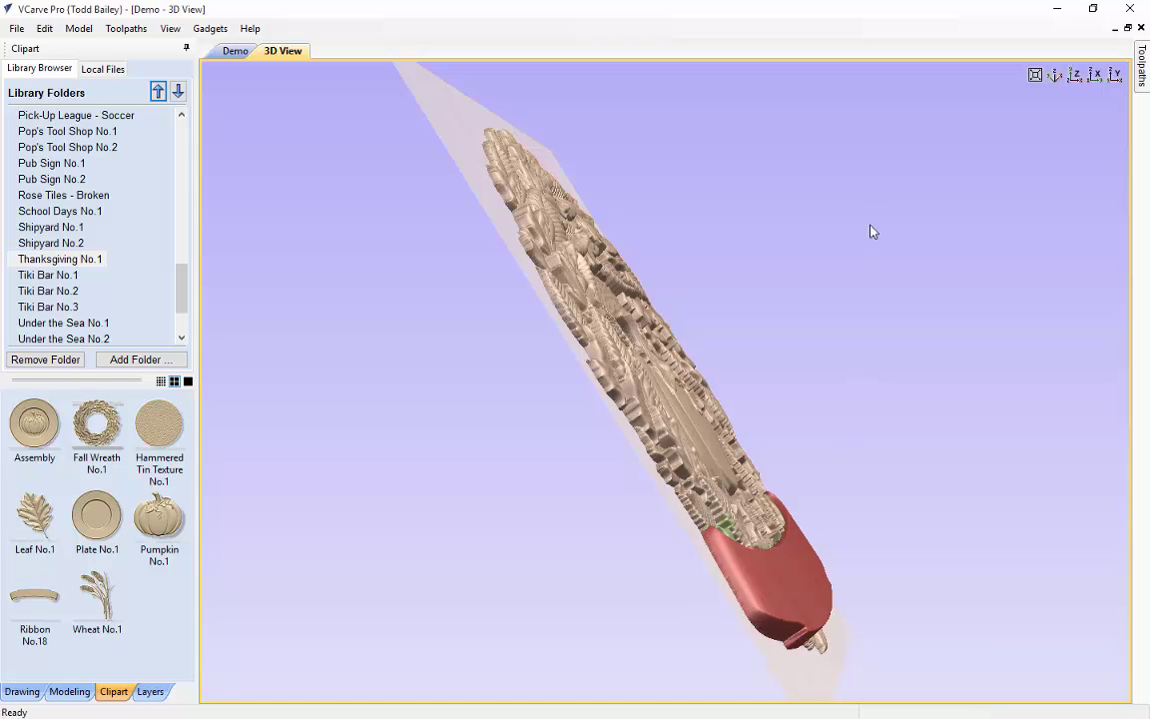
Step: Set the ribbon component's shape height to 0.75 inches and check the result in the 3D view
left_click(1065, 80)
left_click(669, 534)
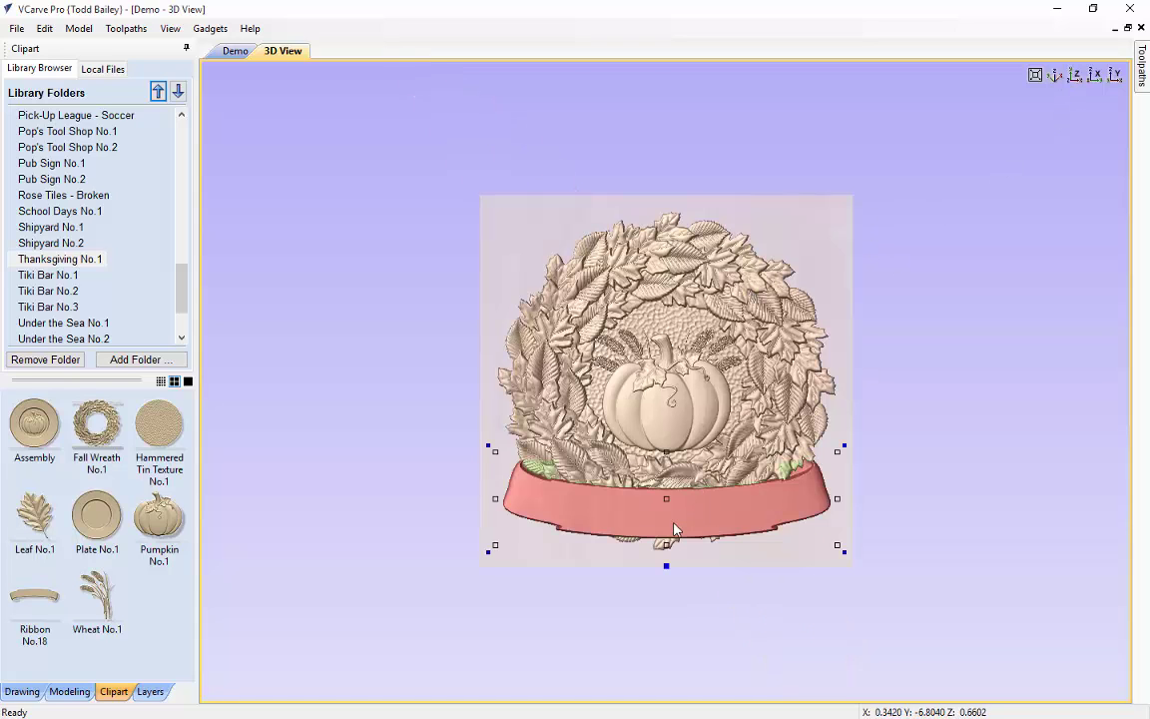
double_click(669, 565)
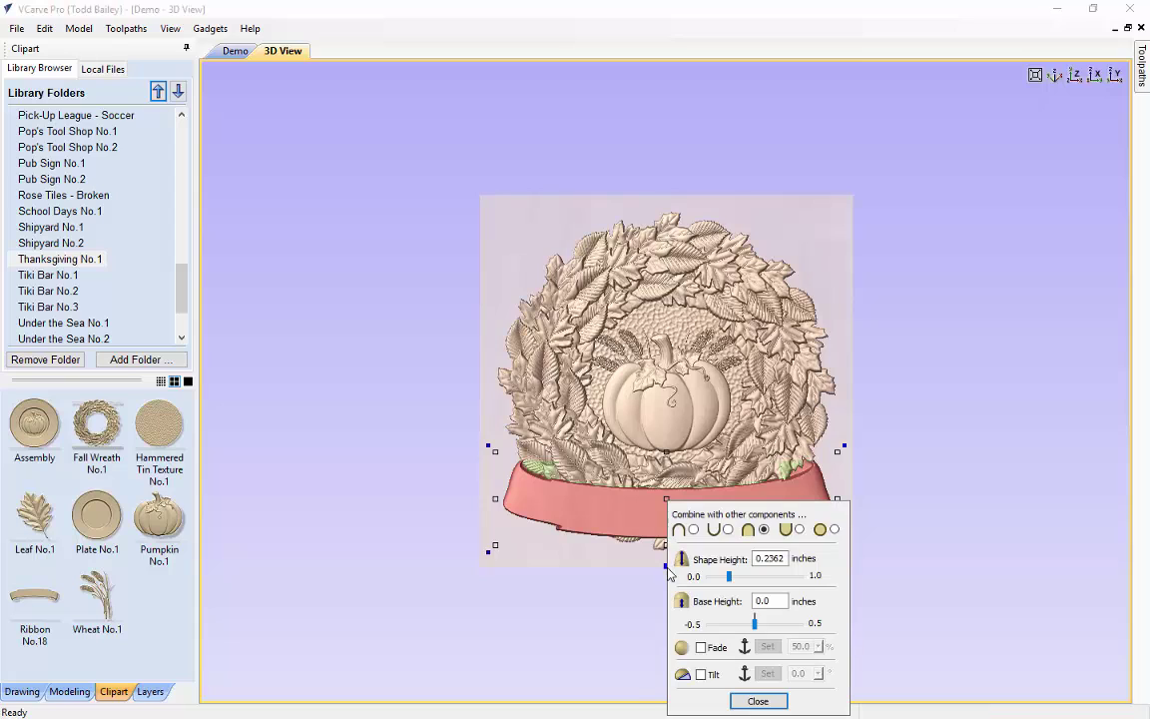
left_click_drag(765, 559, 795, 560)
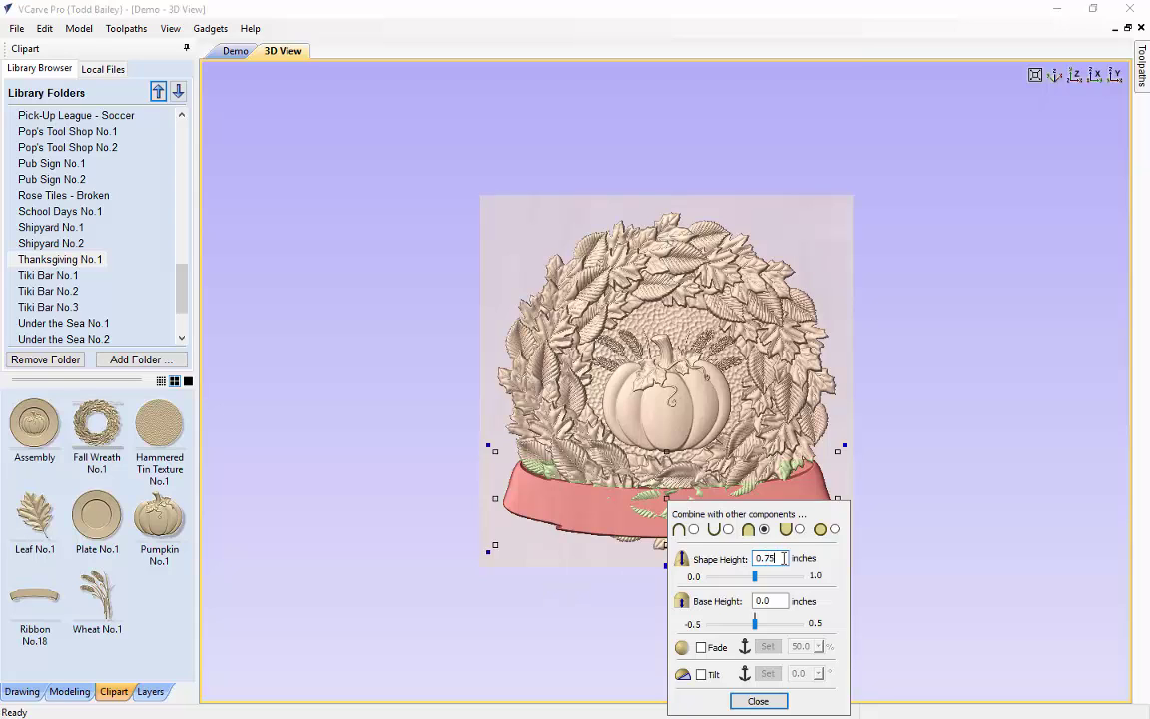
left_click(761, 700)
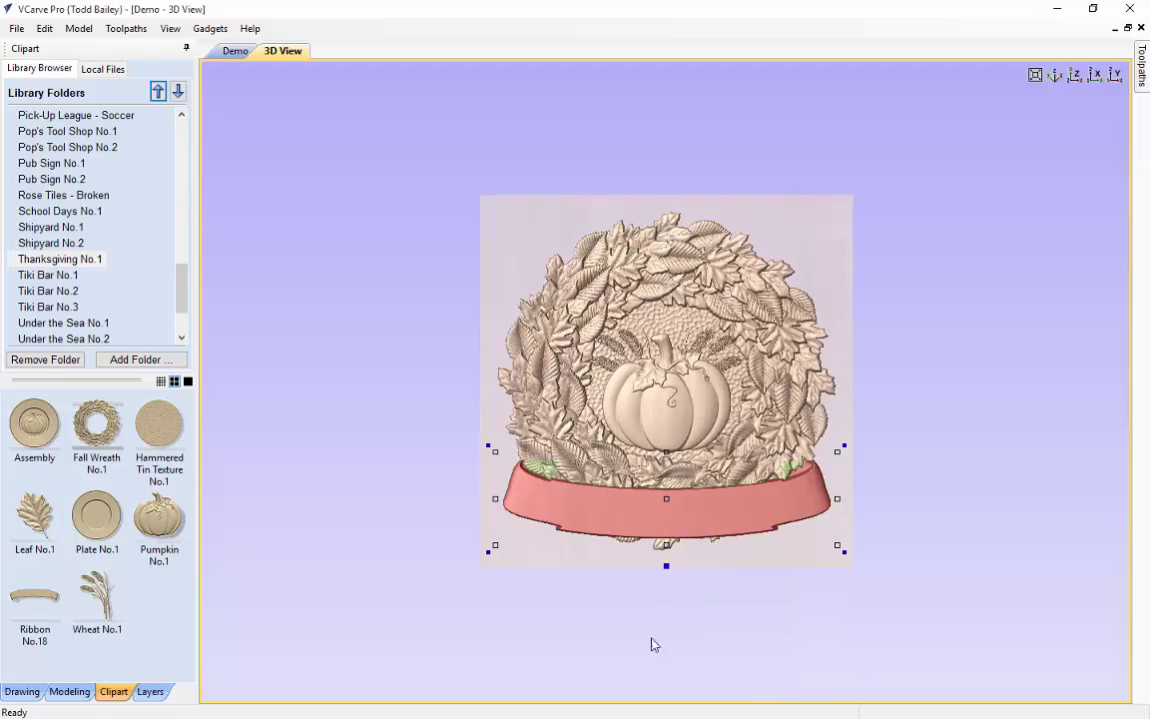
scroll(572, 439, "up", 2)
left_click_drag(334, 504, 789, 662)
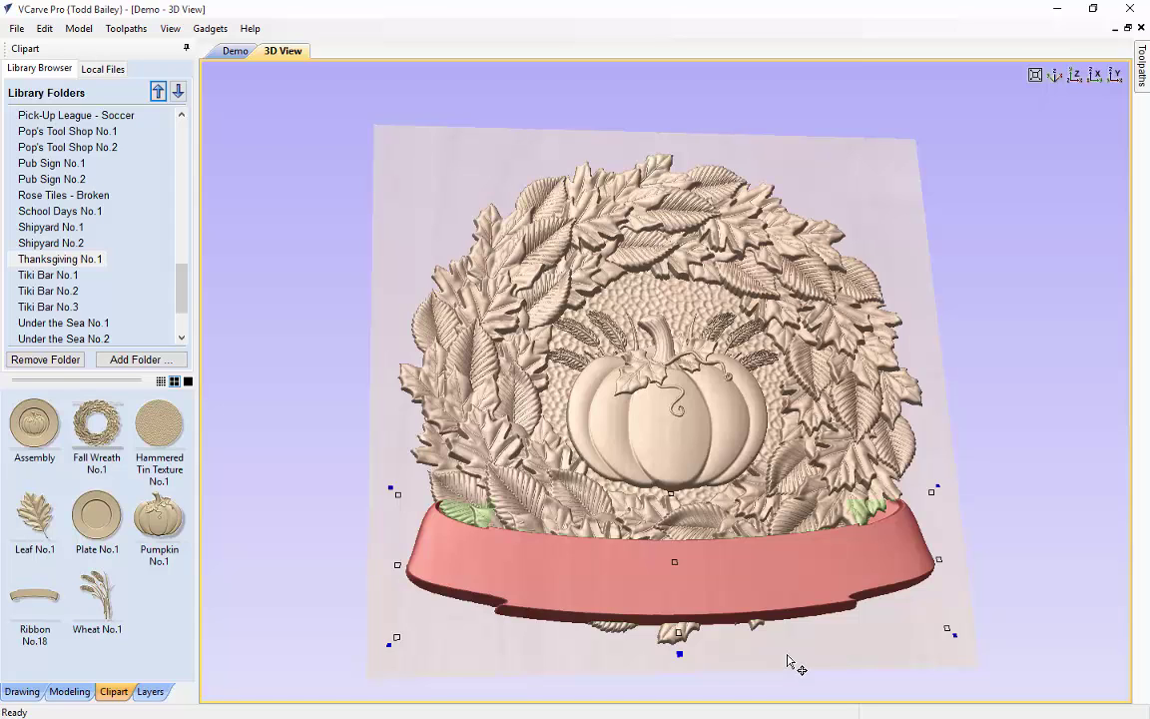
key("Escape")
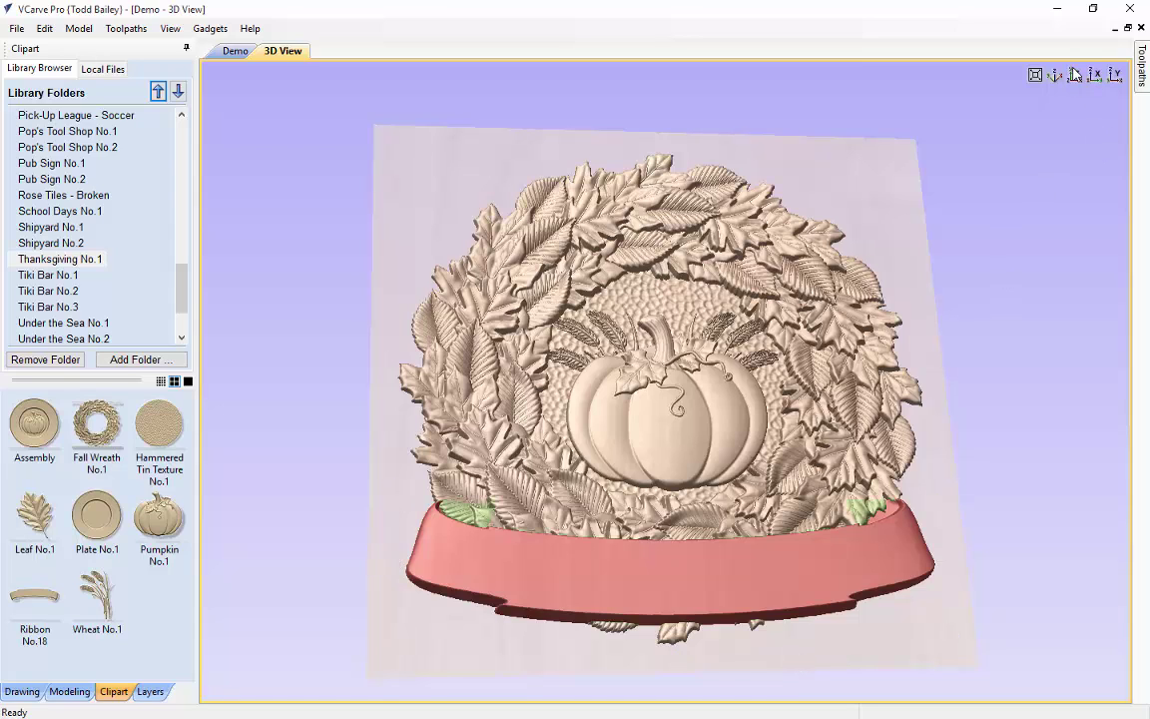
left_click(1074, 75)
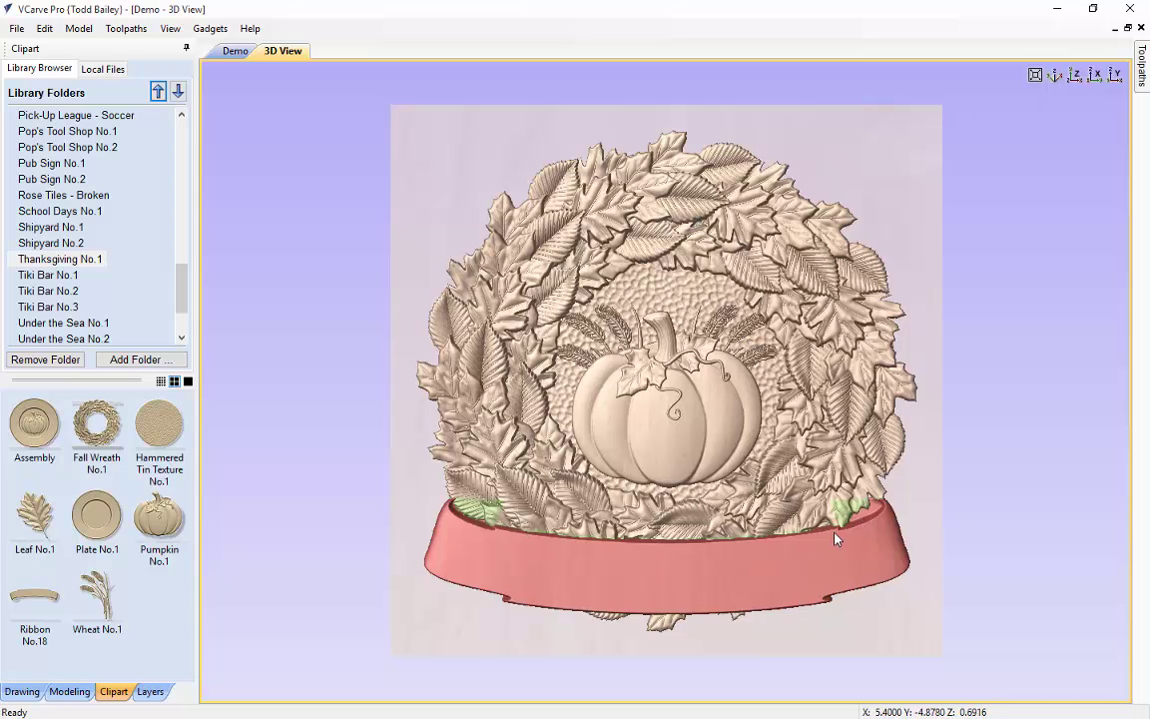
Step: Tile the 2D and 3D views side by side and deselect the ribbon
left_click(22, 692)
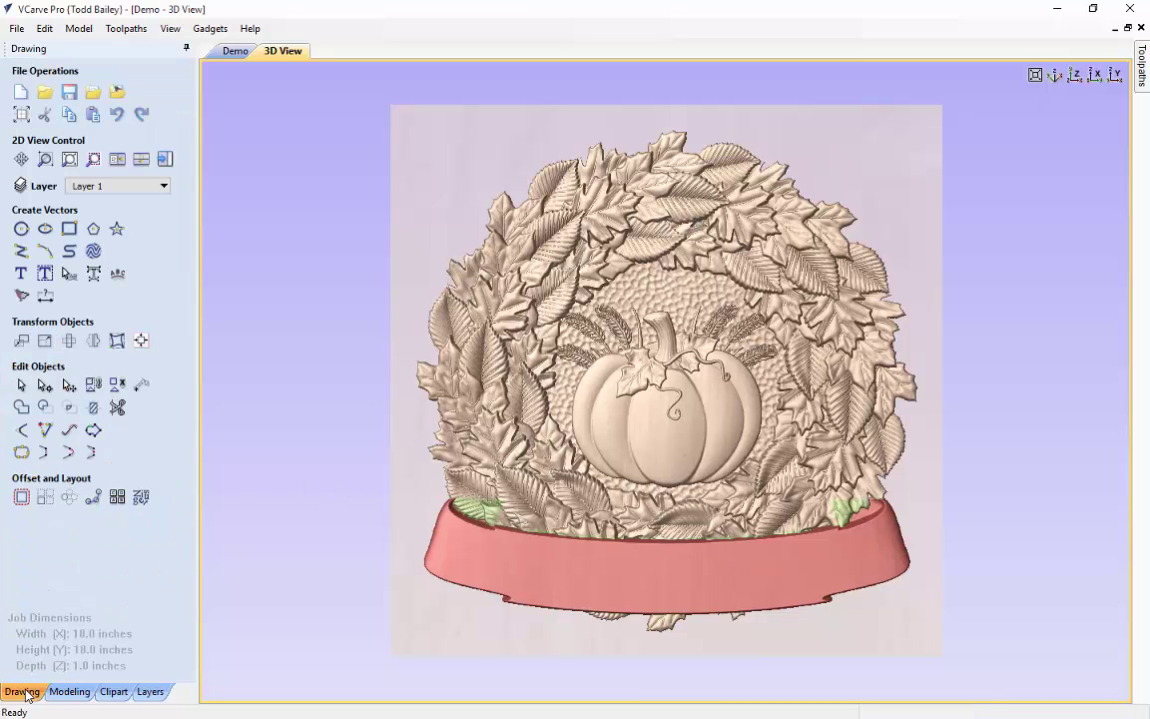
left_click(118, 160)
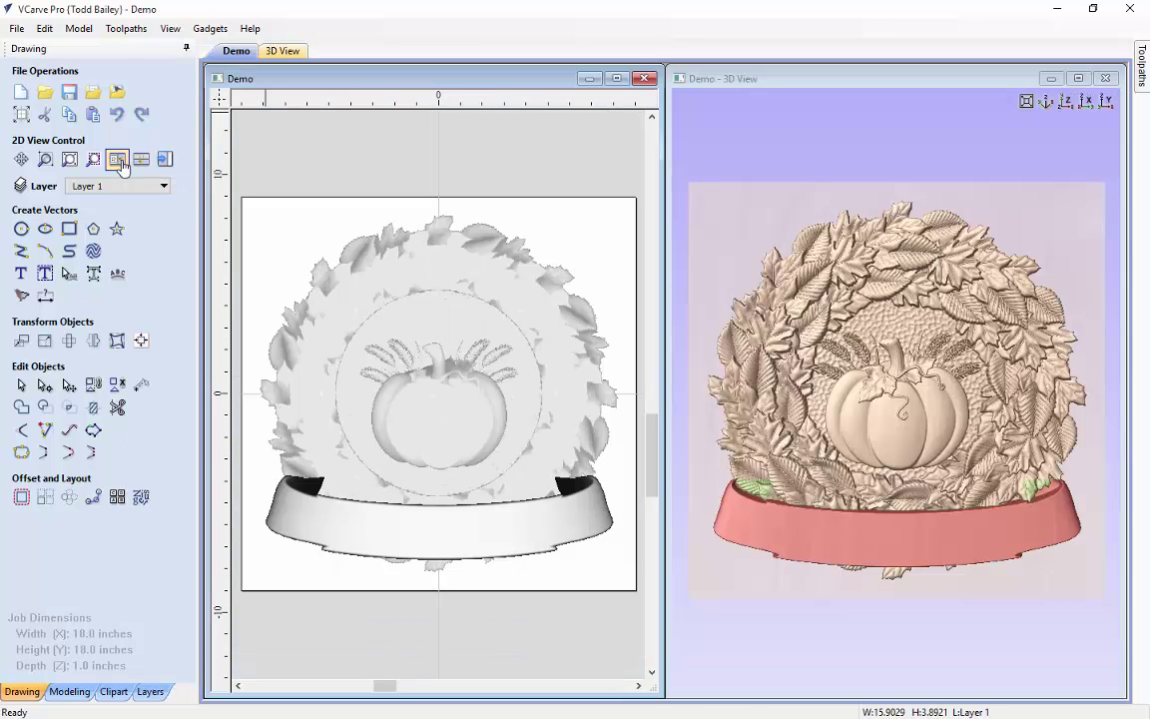
left_click(479, 175)
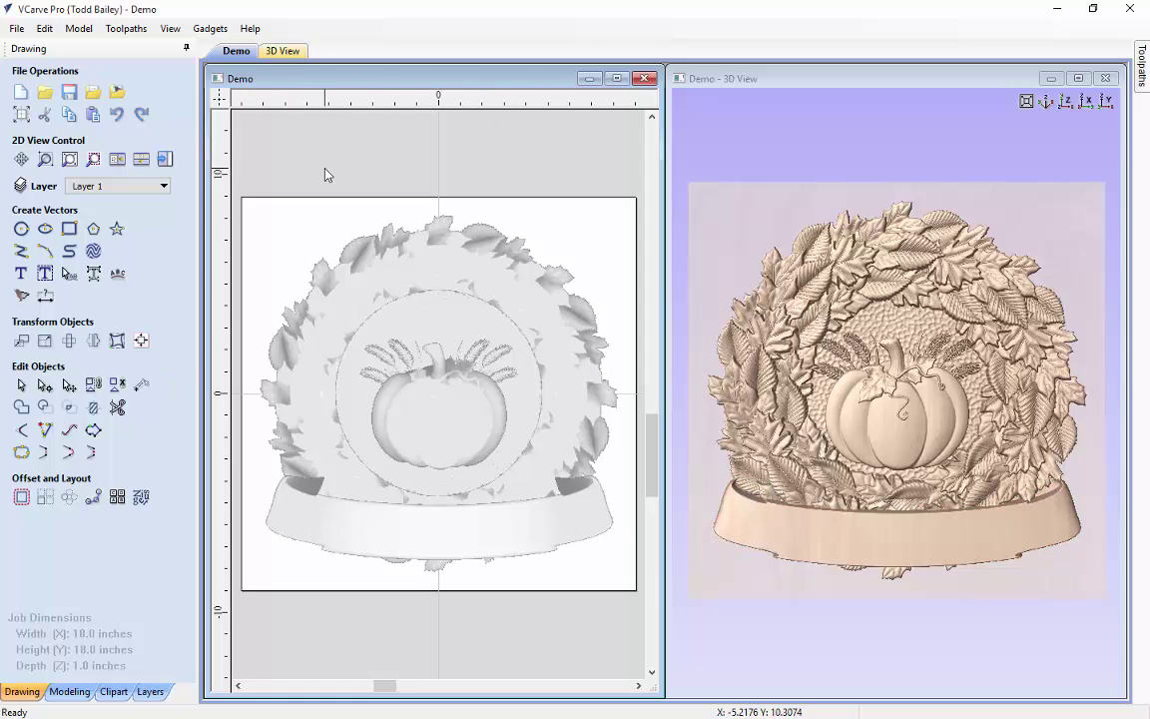
Step: Create the centered text WELCOME in bold Palatino Linotype, 0.75 inches high, anchored at X 0.0, Y 0.0
left_click(21, 273)
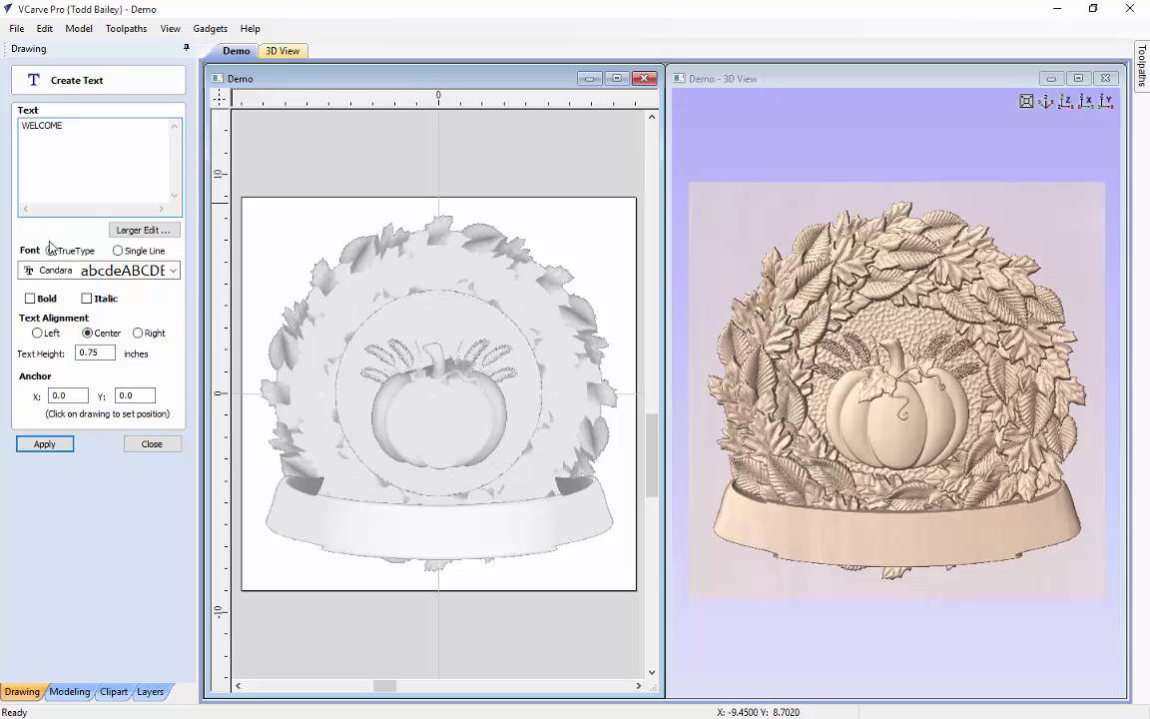
left_click(70, 273)
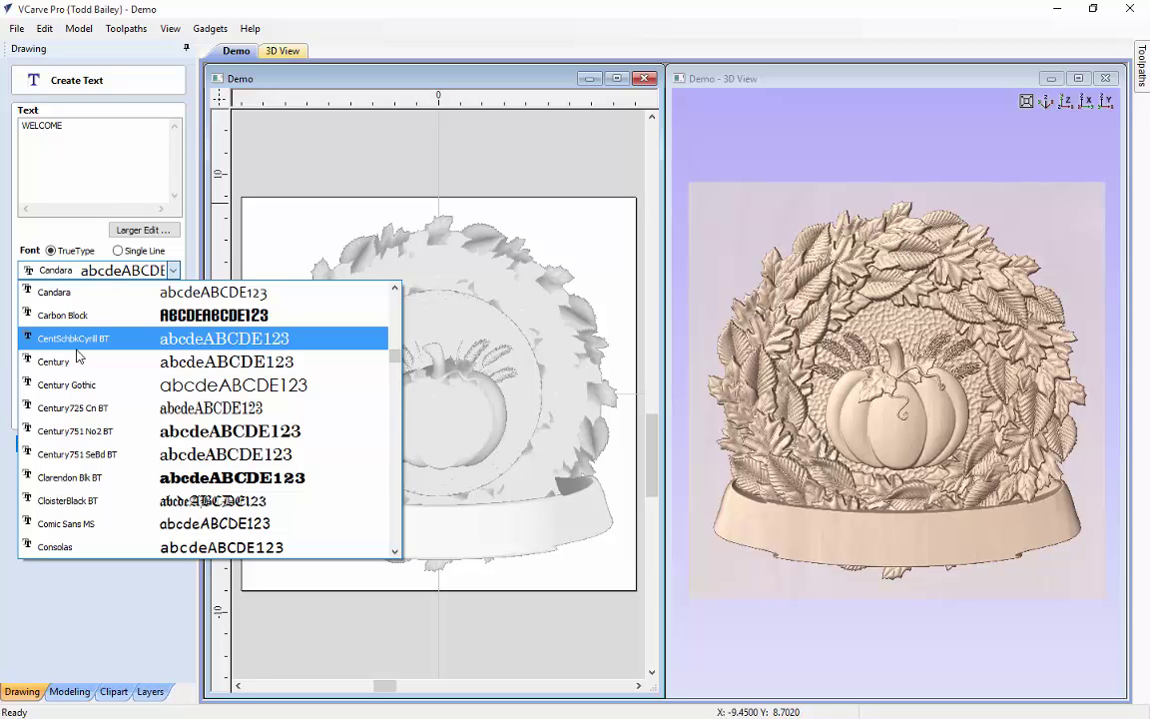
key("p")
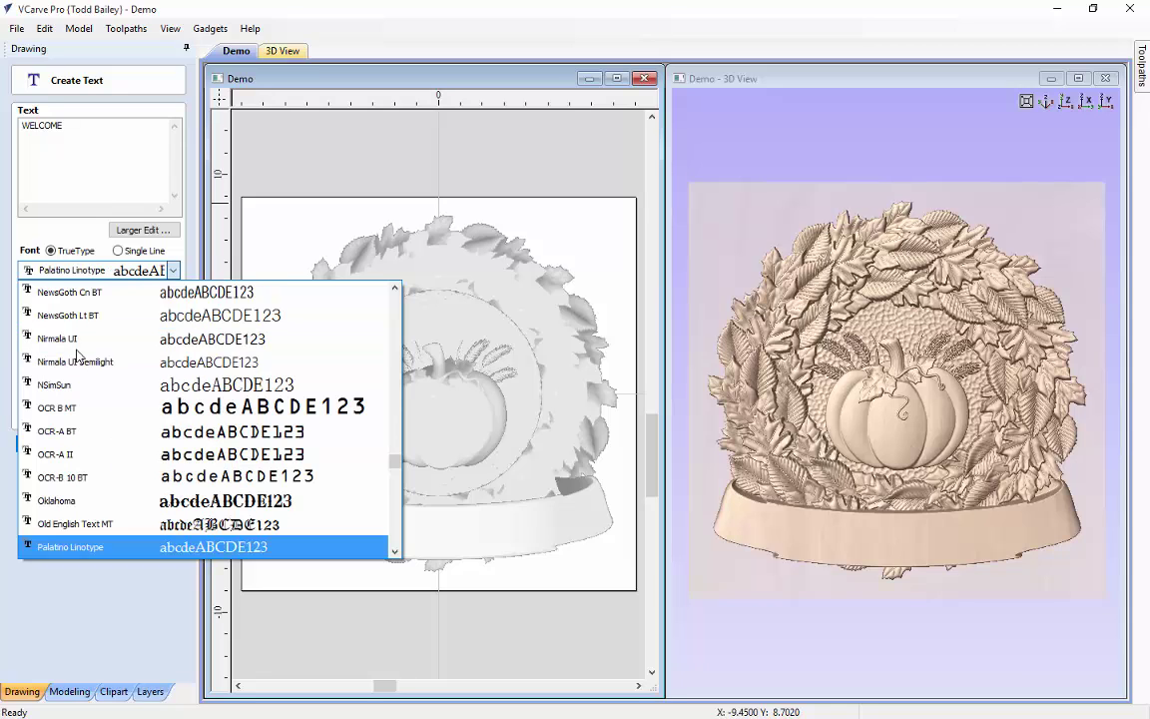
left_click(86, 549)
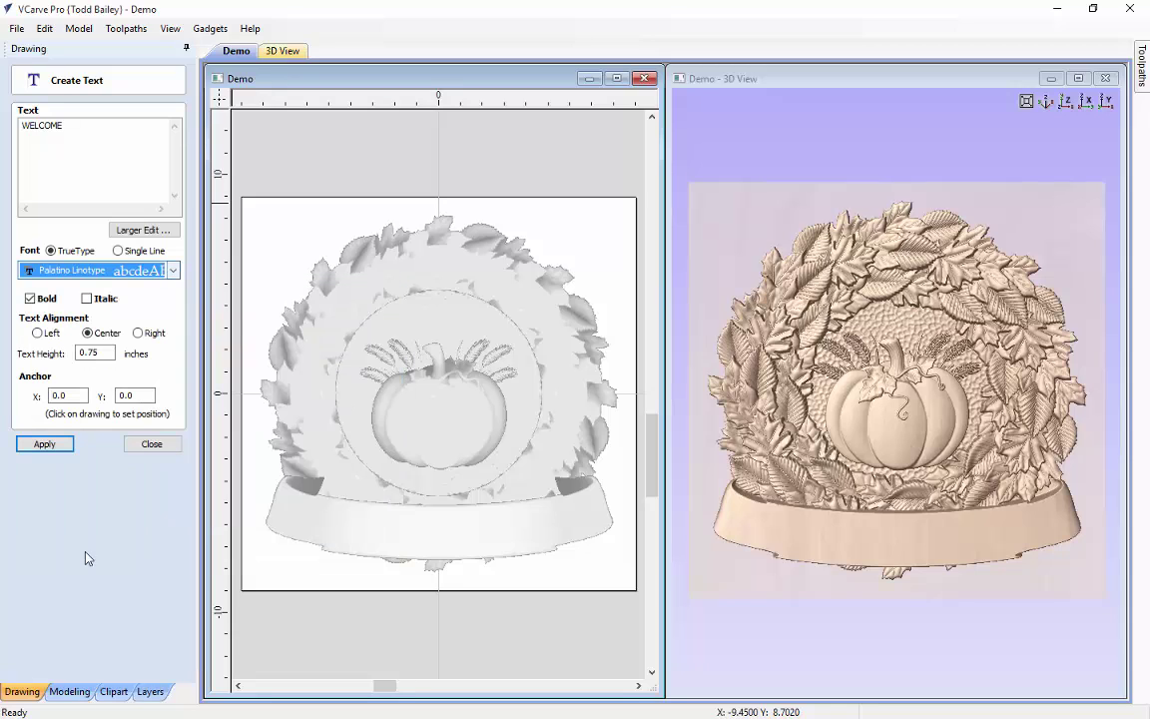
left_click(55, 445)
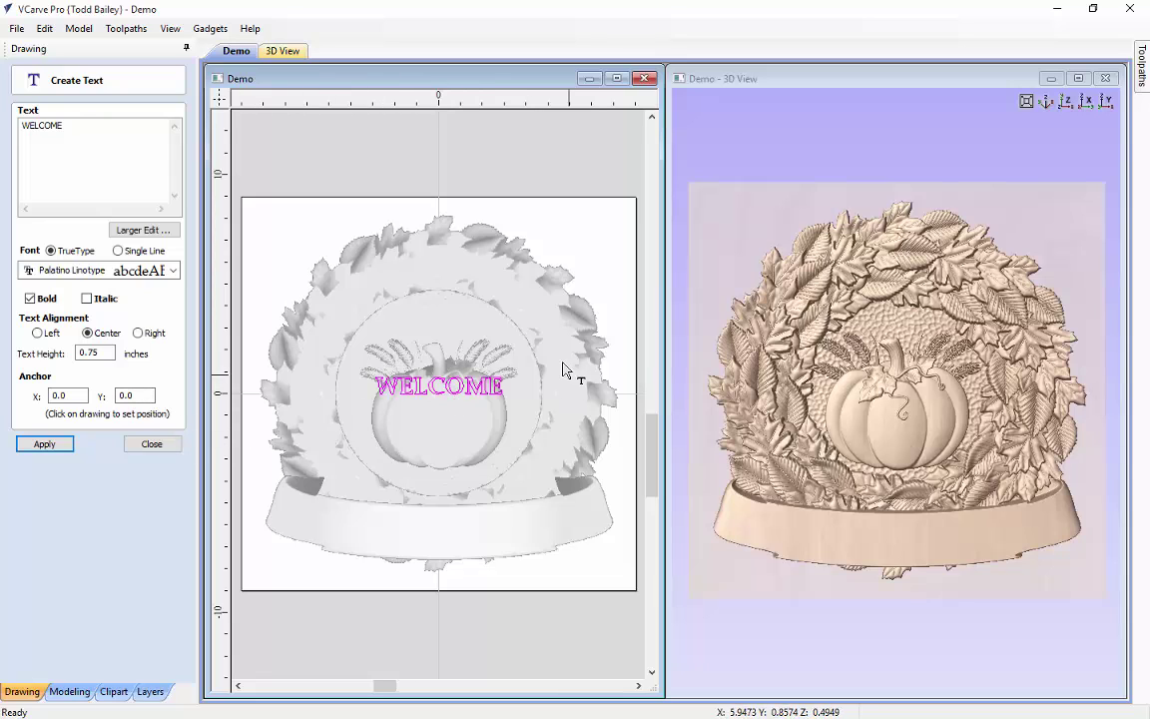
left_click(152, 445)
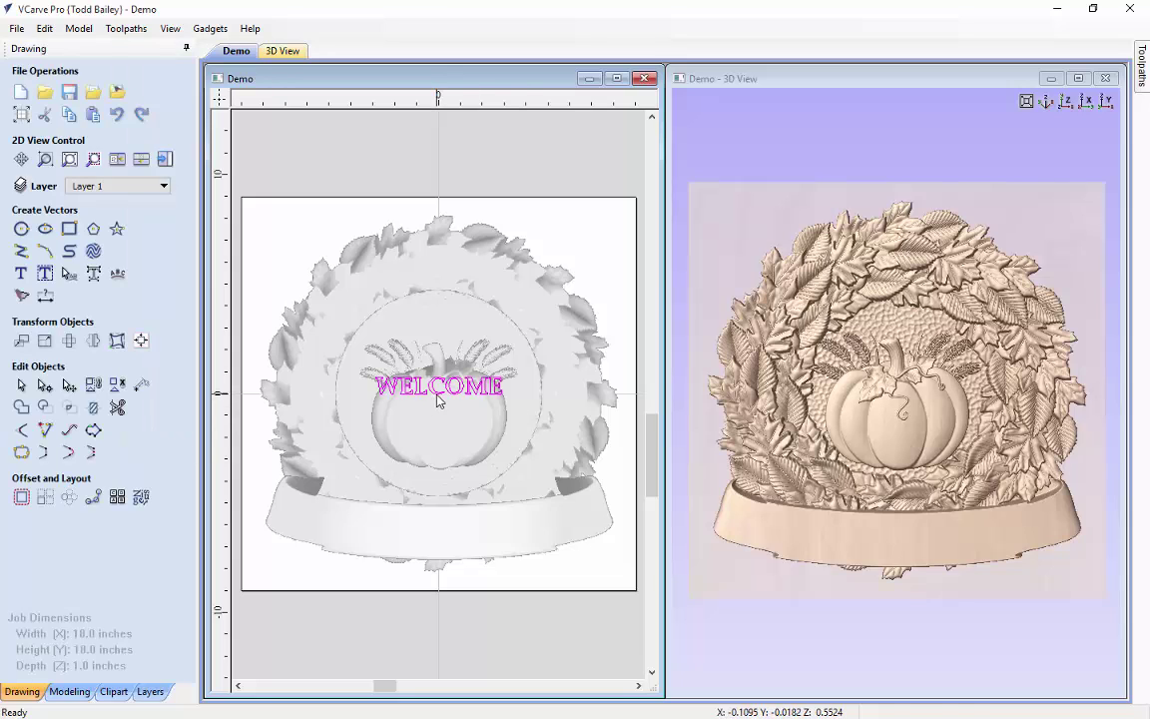
Step: Move the WELCOME text straight down from the pumpkin onto the middle of the ribbon
left_click(483, 396)
key("Down")
key("Down")
key("Down")
key("Down")
key("Down")
key("Down")
key("Down")
key("Down")
key("Down")
key("Down")
key("Down")
key("Down")
key("Down")
key("Down")
key("Down")
key("Down")
key("Down")
key("Down")
key("Down")
key("Down")
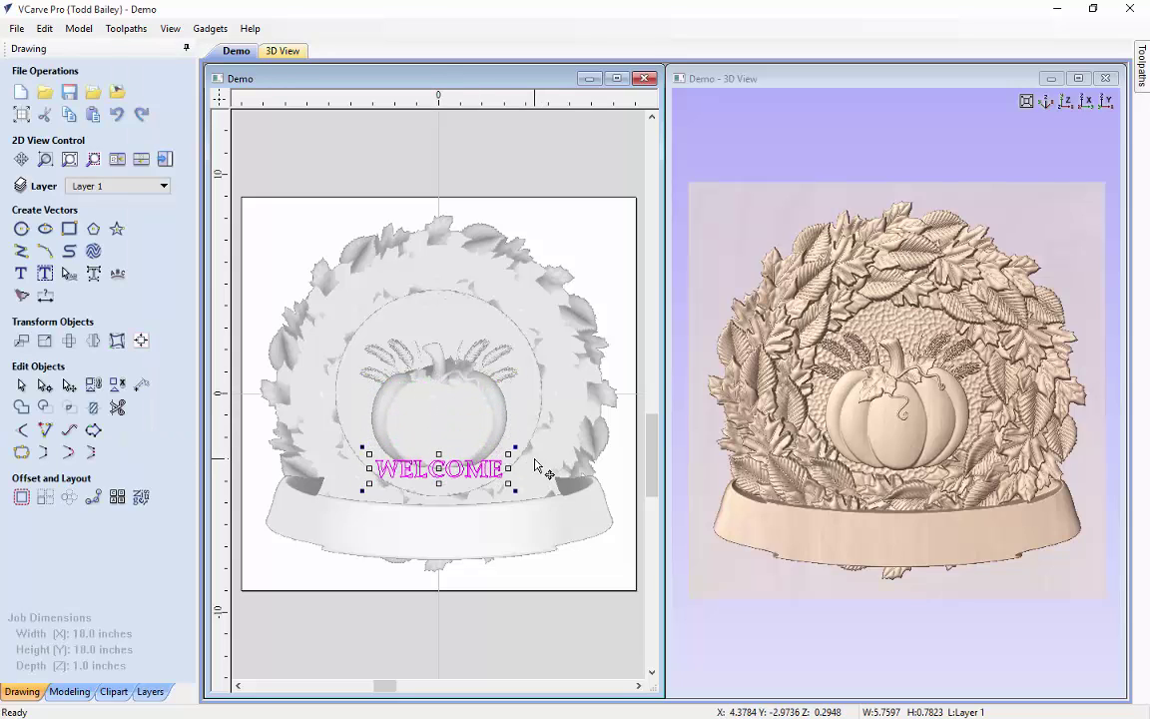
key("Down")
key("Down")
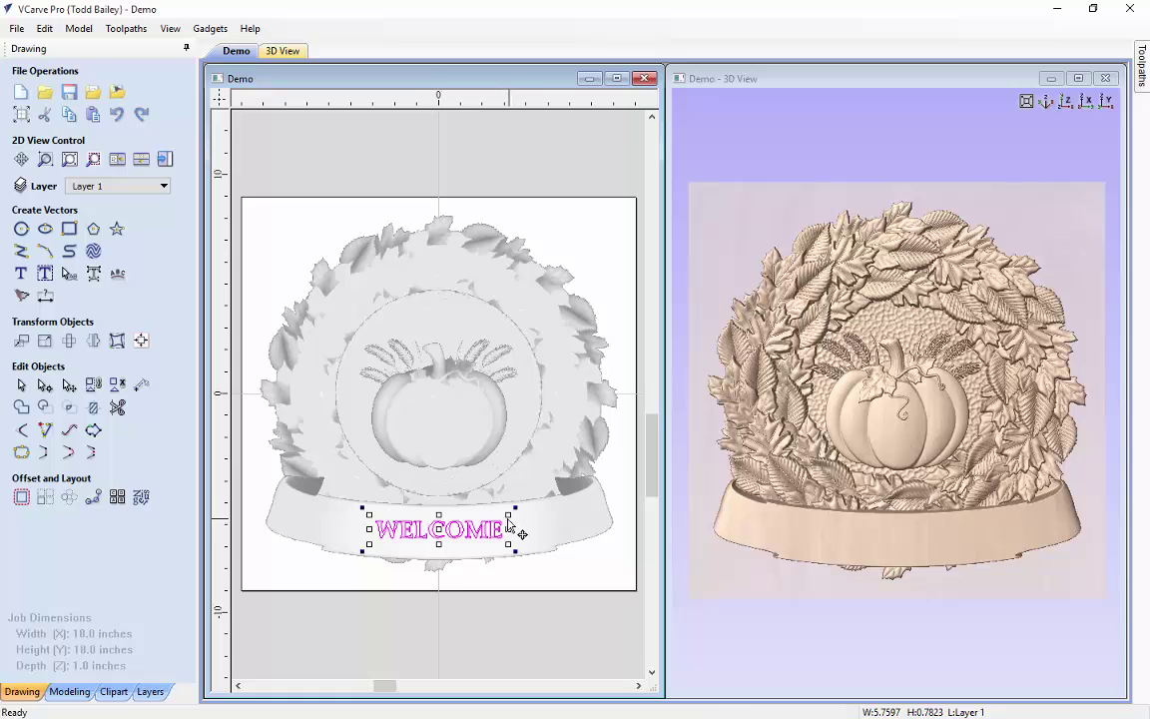
Step: Enlarge the WELCOME text to about 9.9 by 1.34 inches and fine-tune its vertical position on the ribbon
left_click_drag(510, 511, 511, 511)
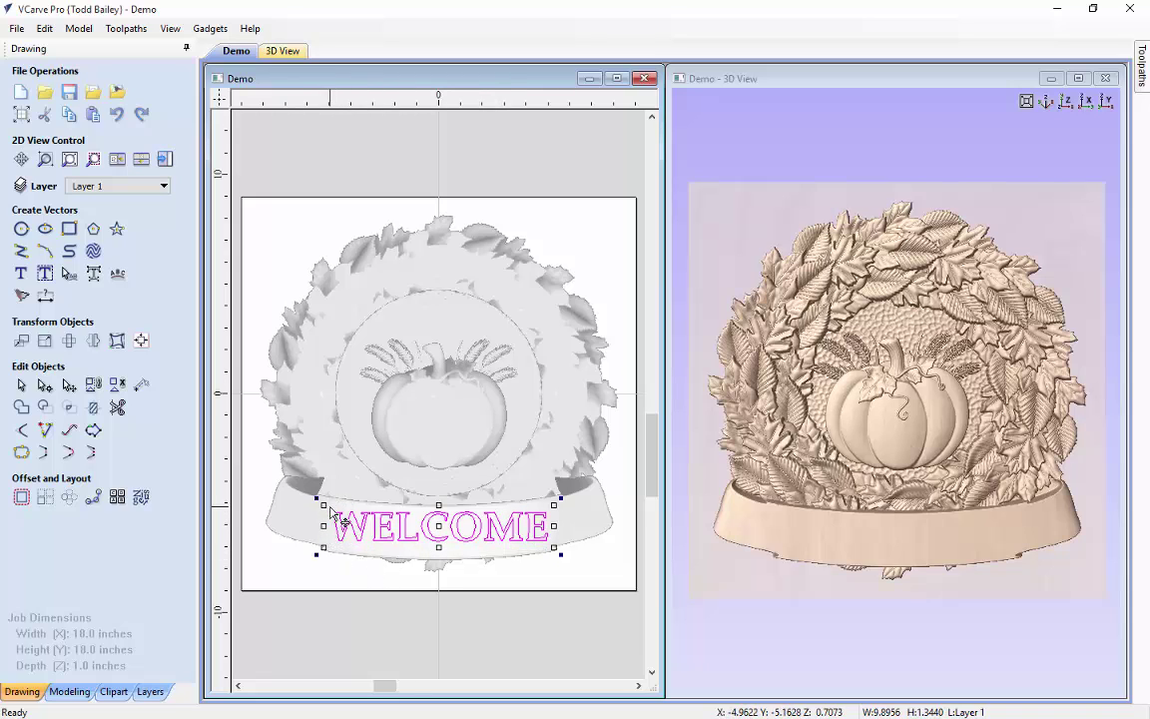
key("Up")
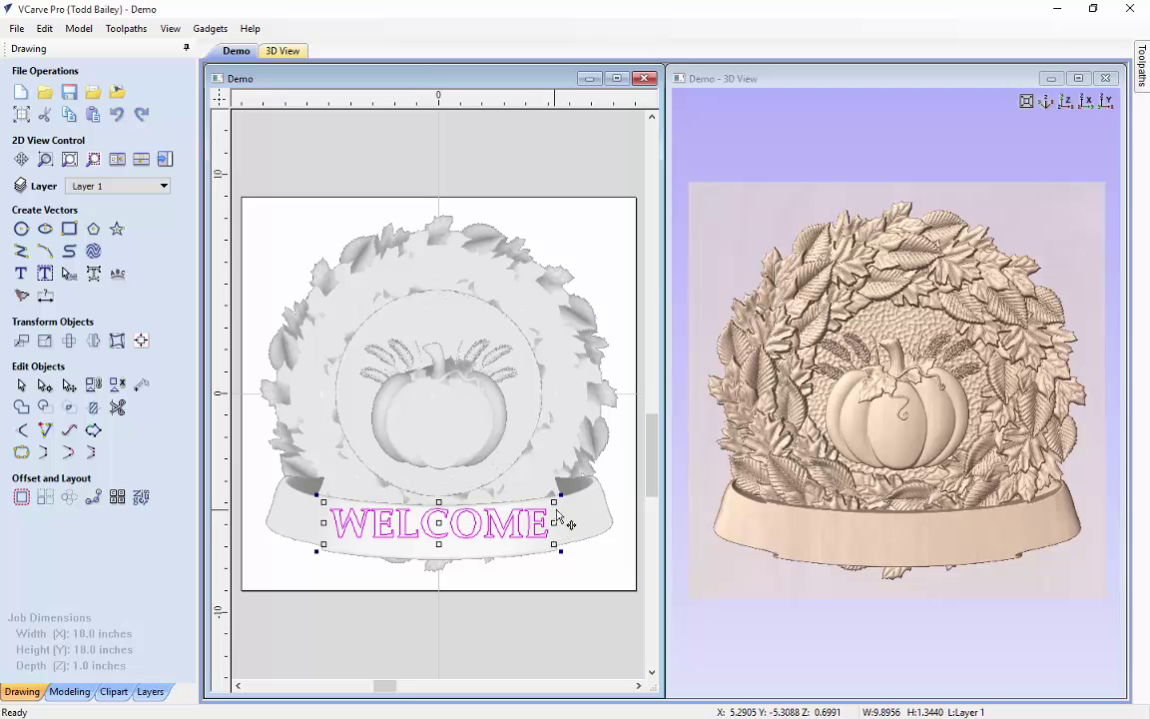
key("Down")
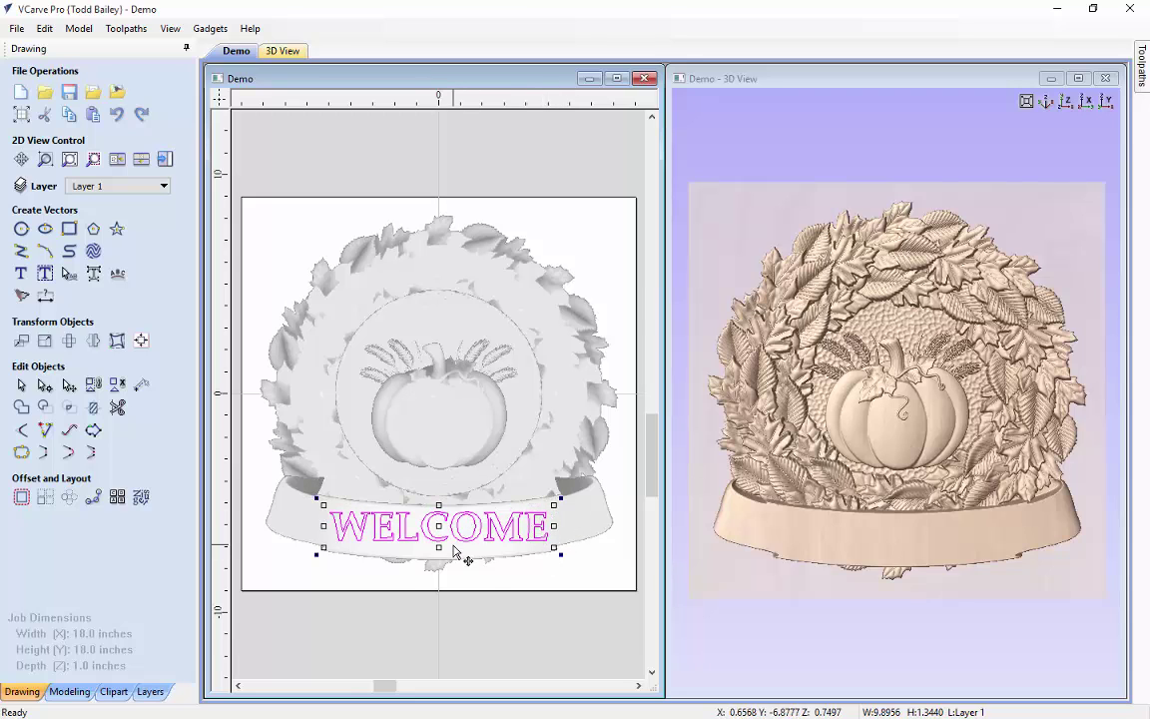
Step: Arc the WELCOME text slightly downward to follow the ribbon's curve, then deselect it
scroll(455, 551, "up", 1)
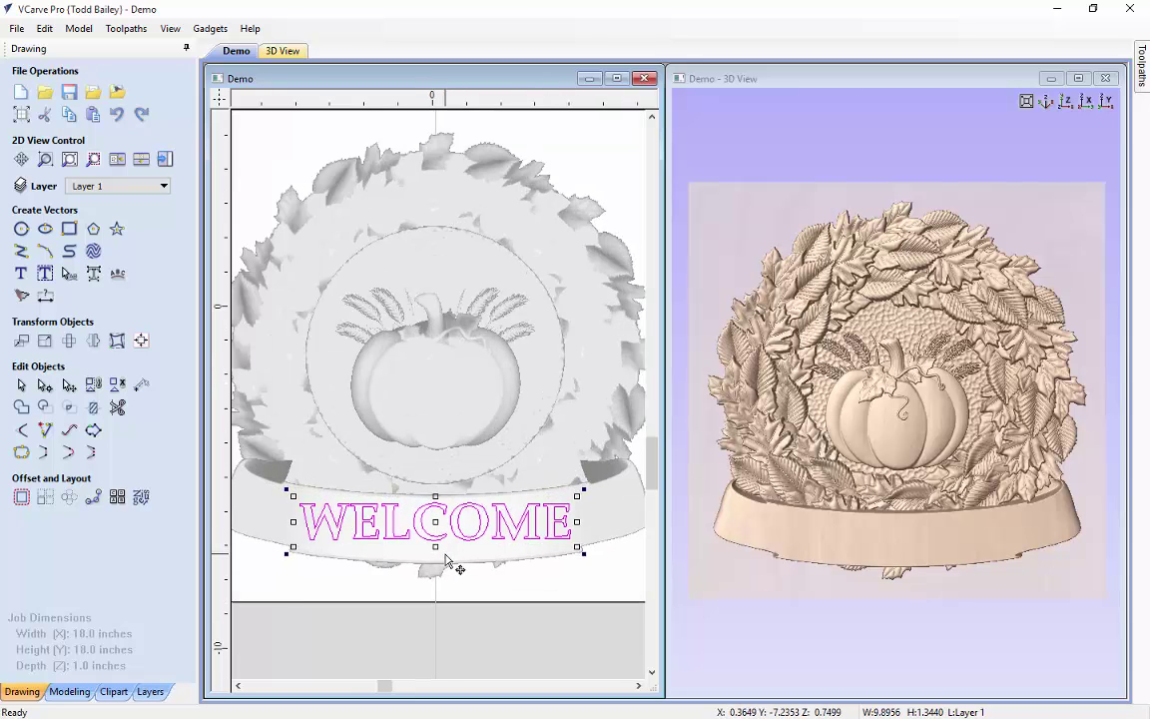
scroll(446, 560, "up", 1)
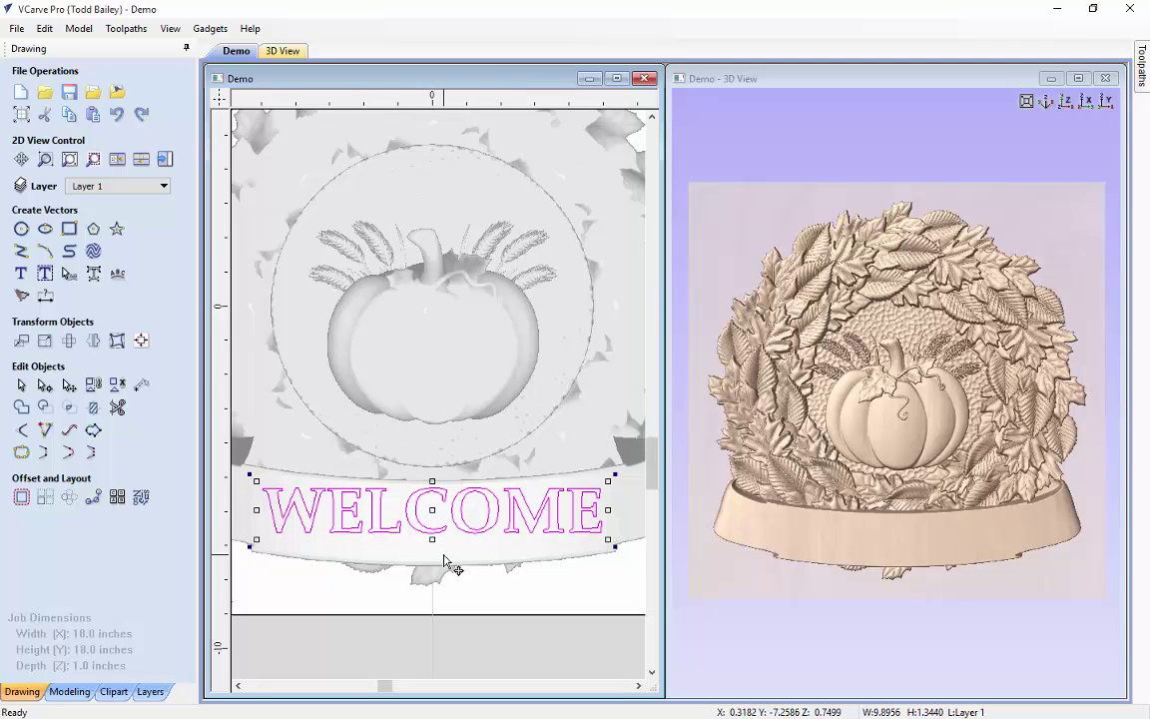
scroll(446, 560, "up", 1)
scroll(446, 560, "down", 1)
scroll(447, 561, "down", 2)
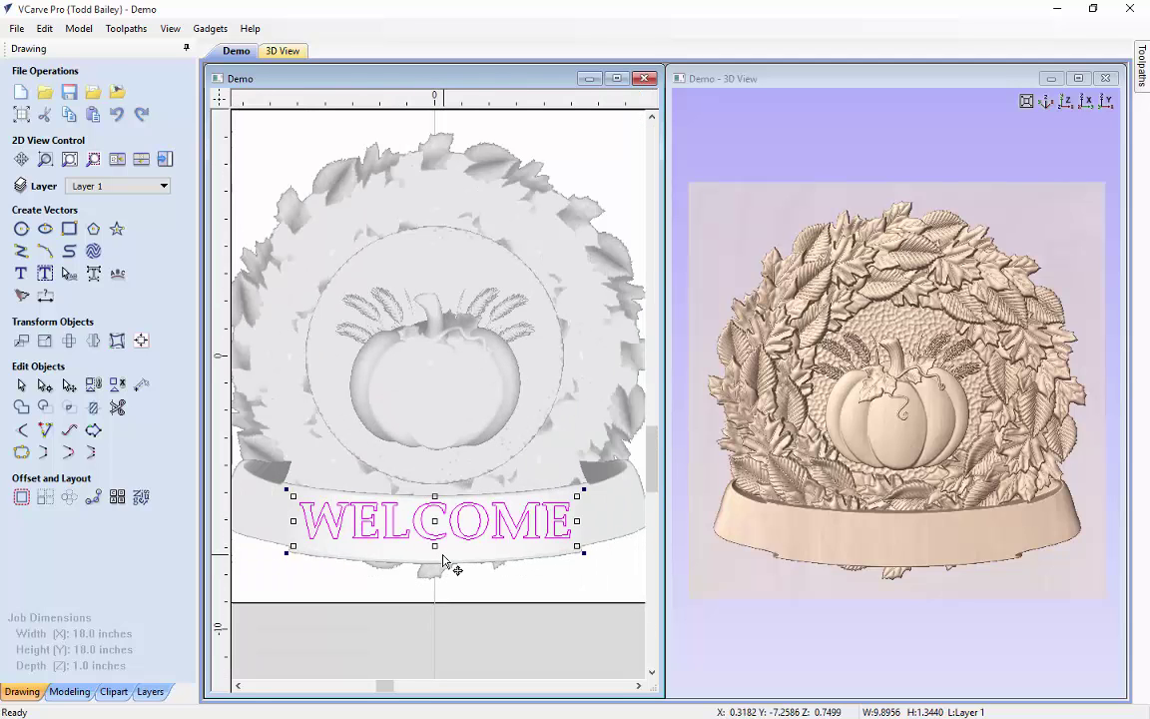
left_click(70, 276)
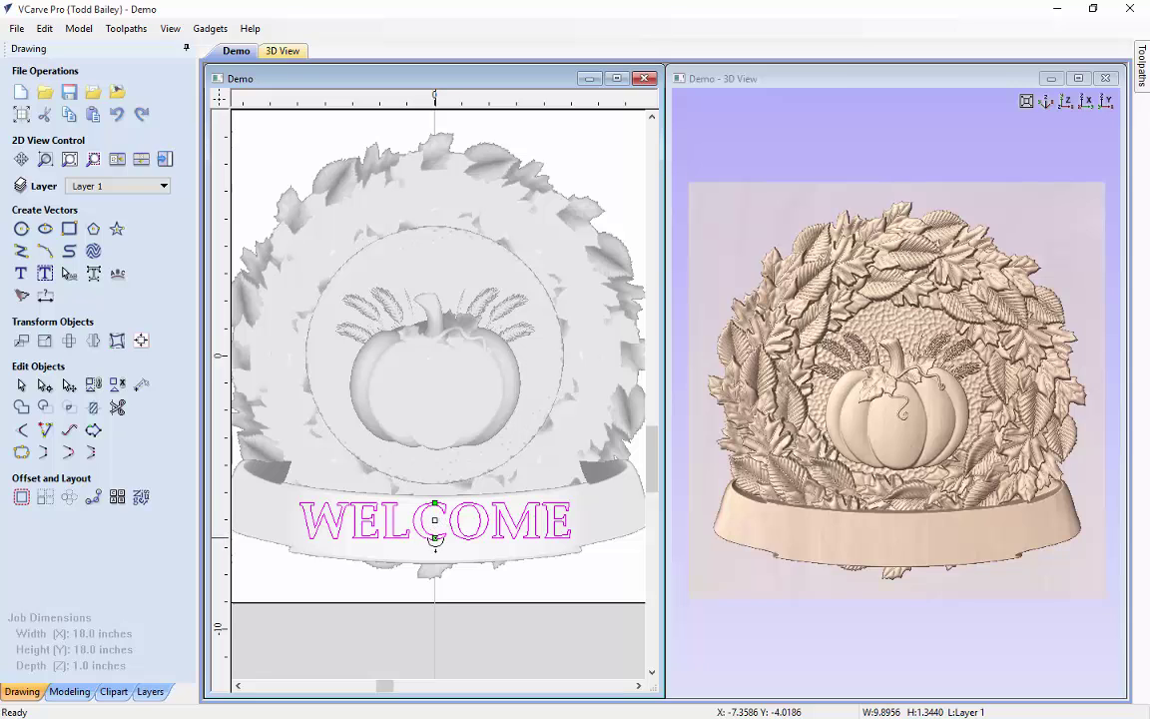
left_click_drag(435, 539, 433, 549)
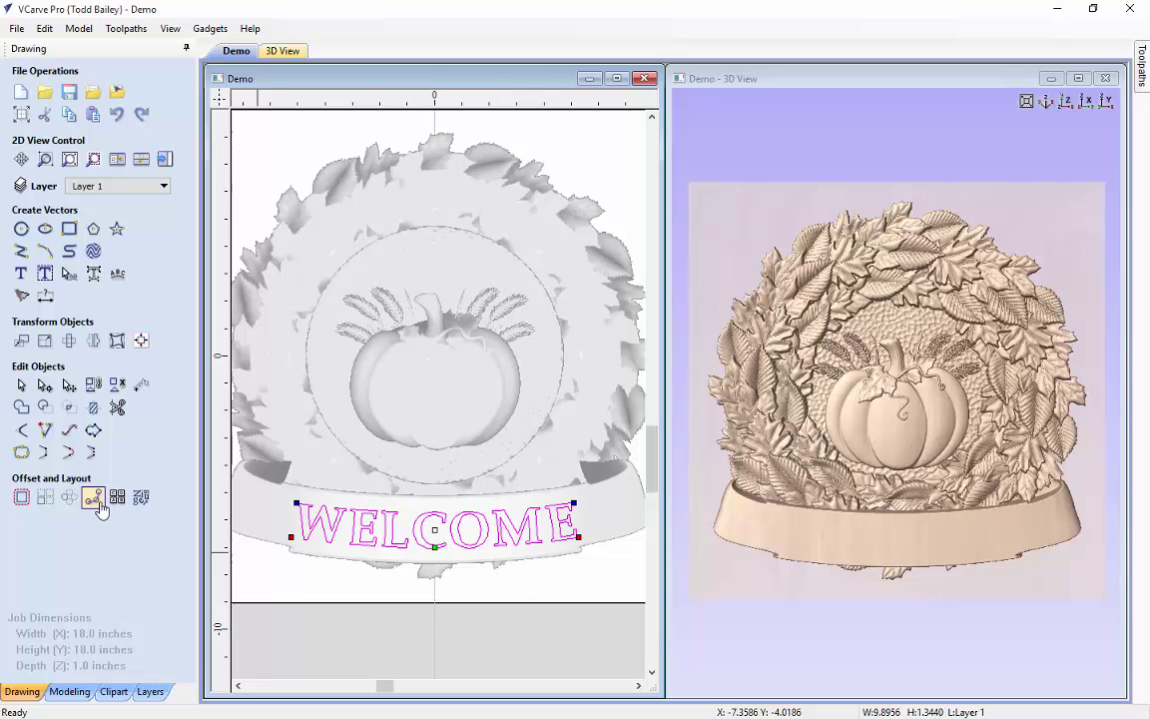
left_click(261, 579)
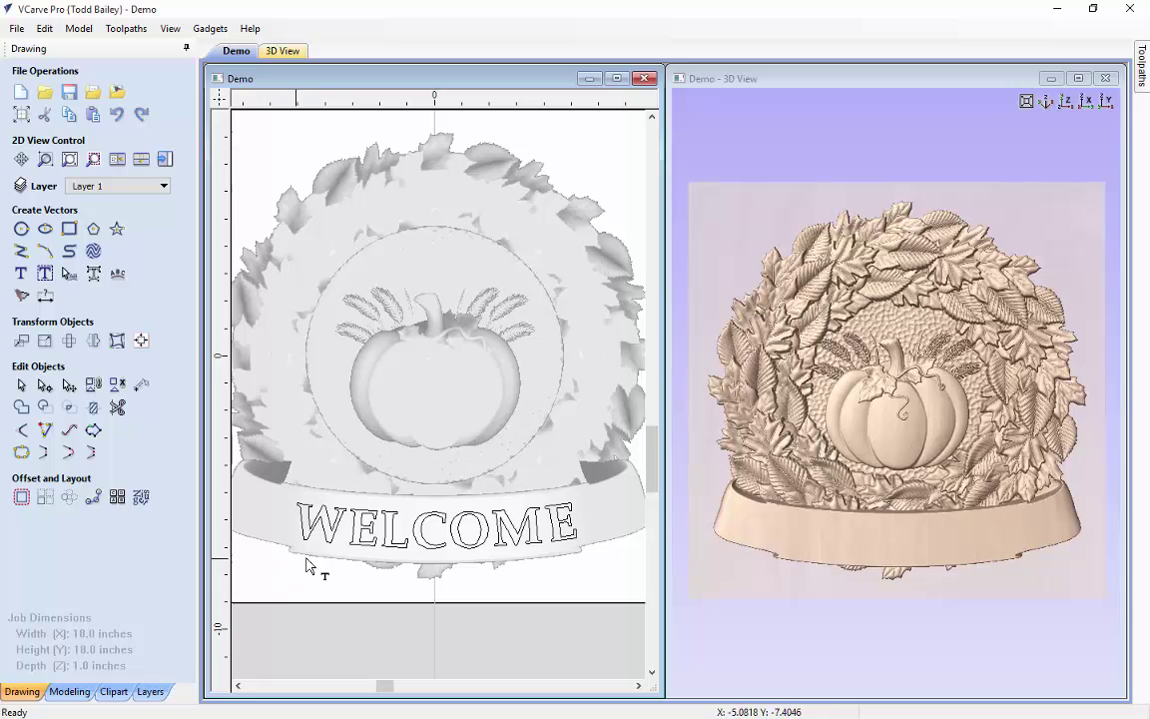
left_click(458, 541)
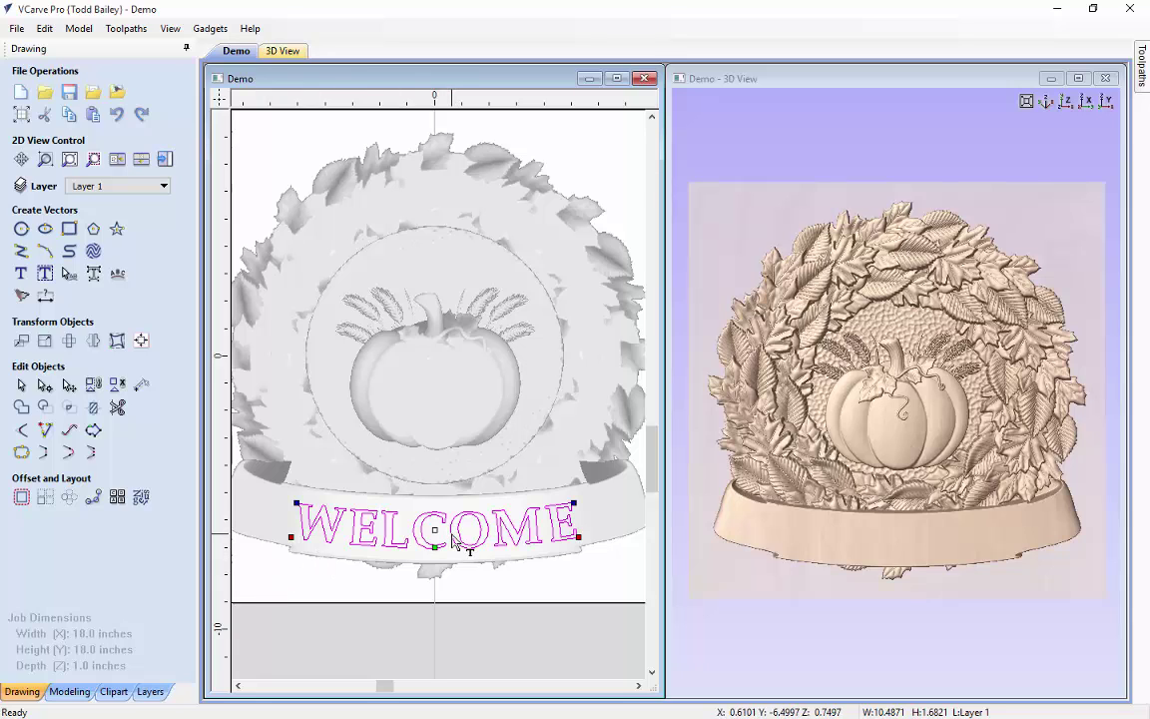
left_click(384, 627)
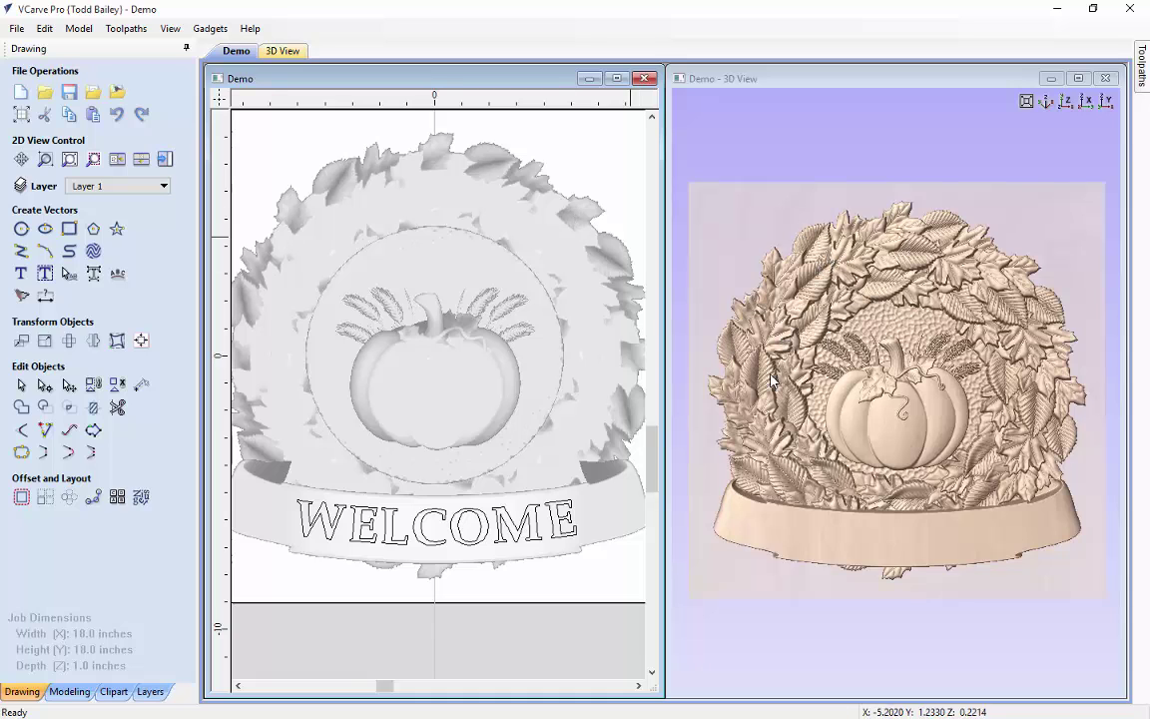
Step: Maximize the 3D view and turn on shadow shading
left_click(1078, 79)
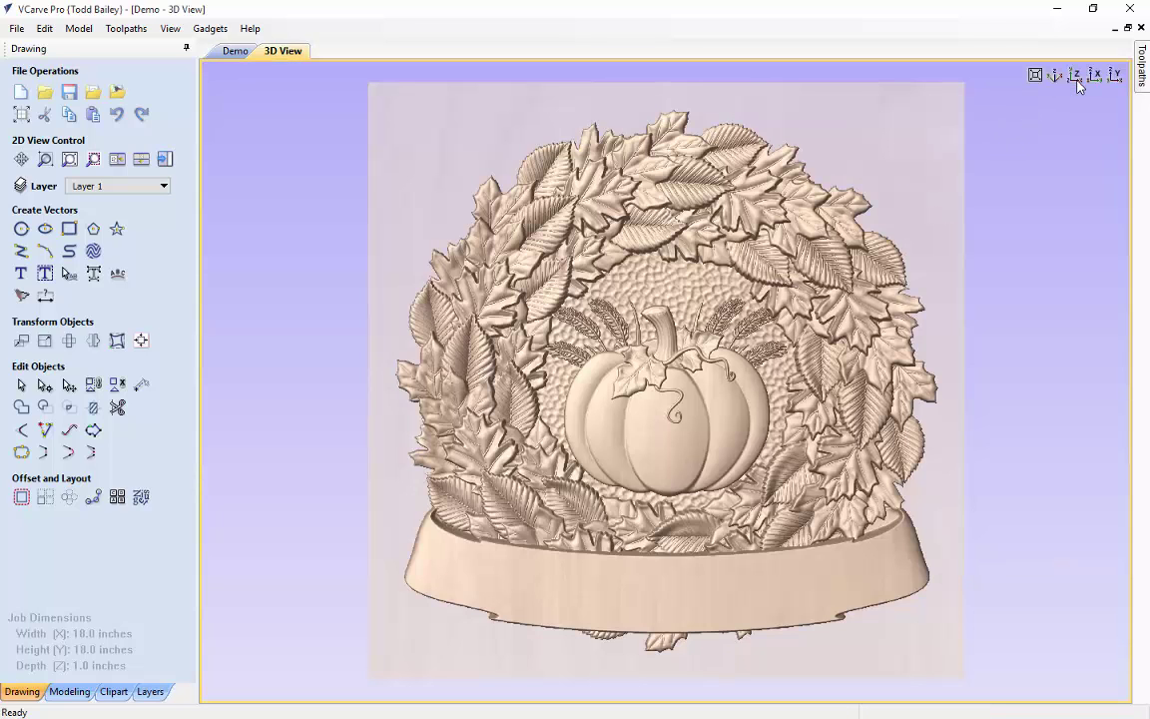
left_click(170, 28)
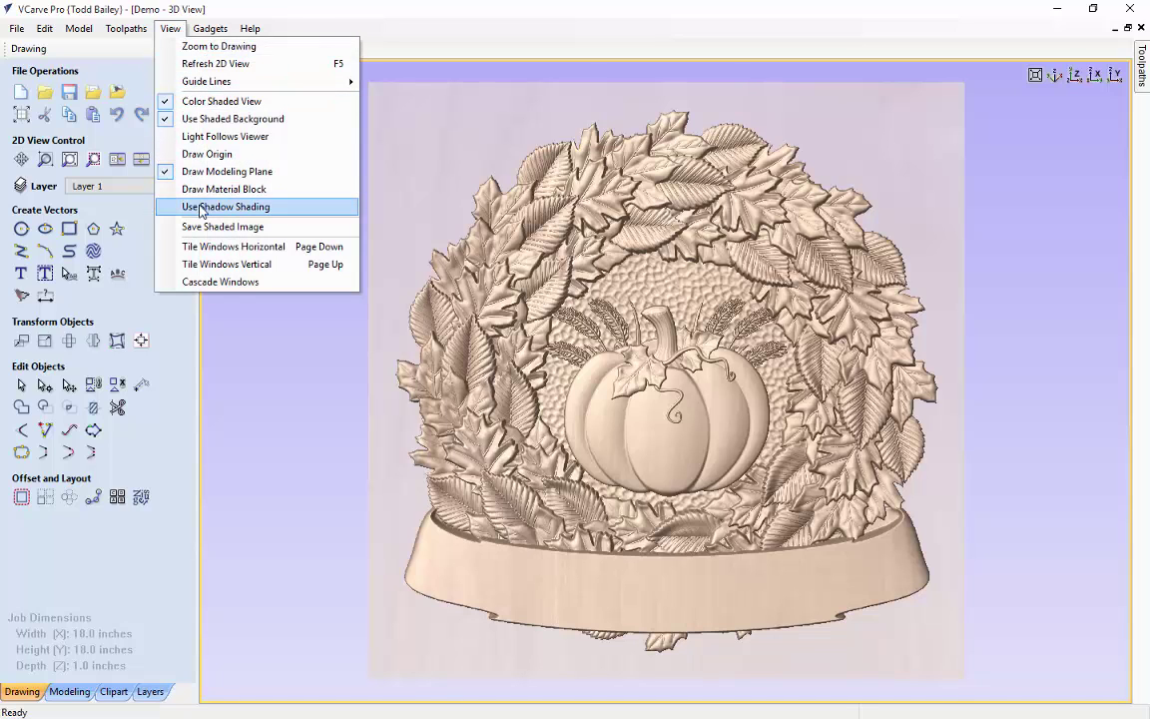
left_click(201, 208)
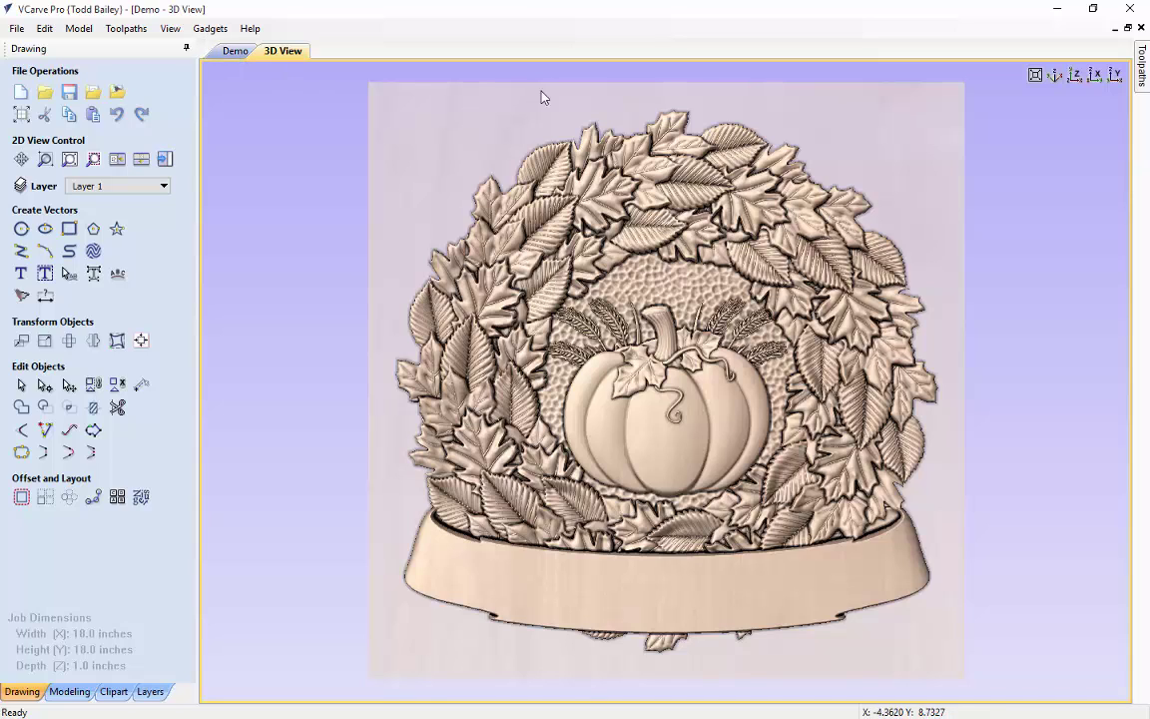
Step: Hide the modeling plane to see the relief on its own in the 3D view, and show it again
left_click(170, 28)
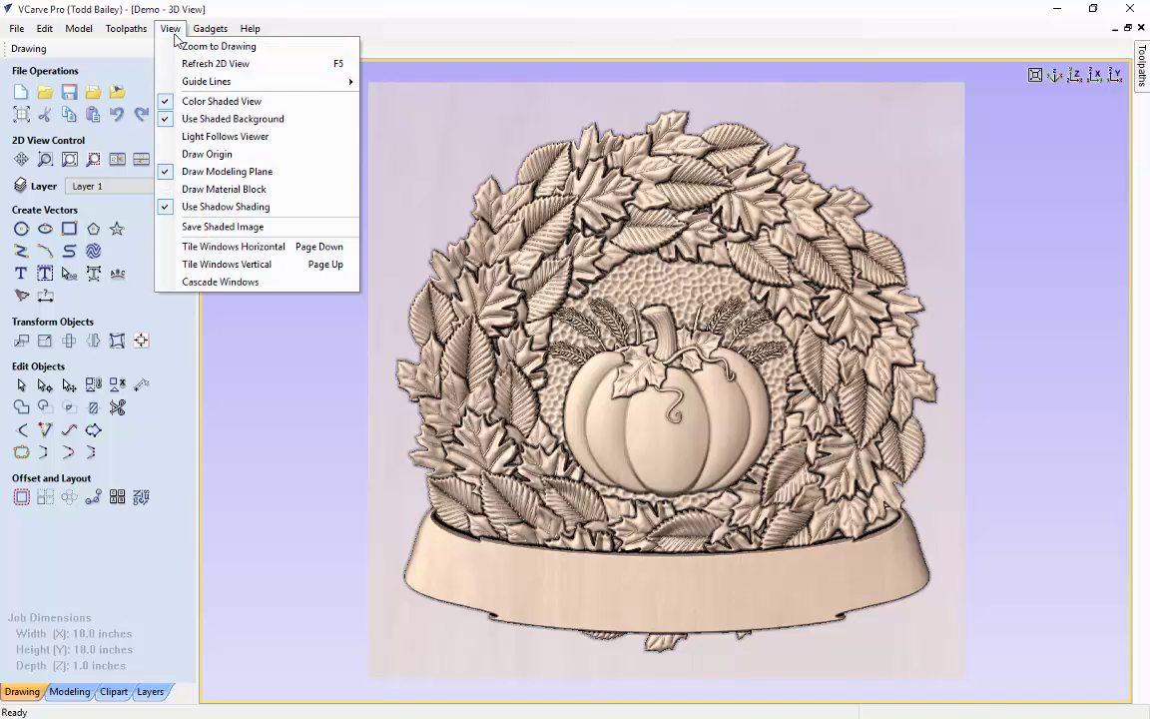
left_click(190, 171)
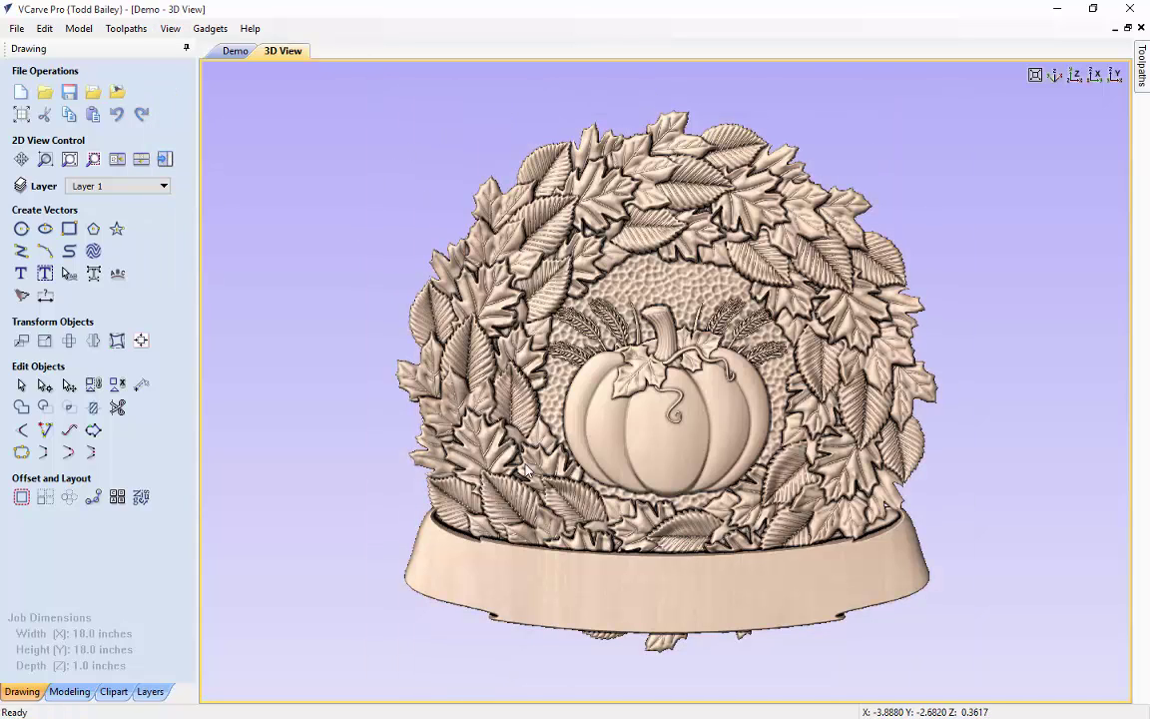
left_click(169, 29)
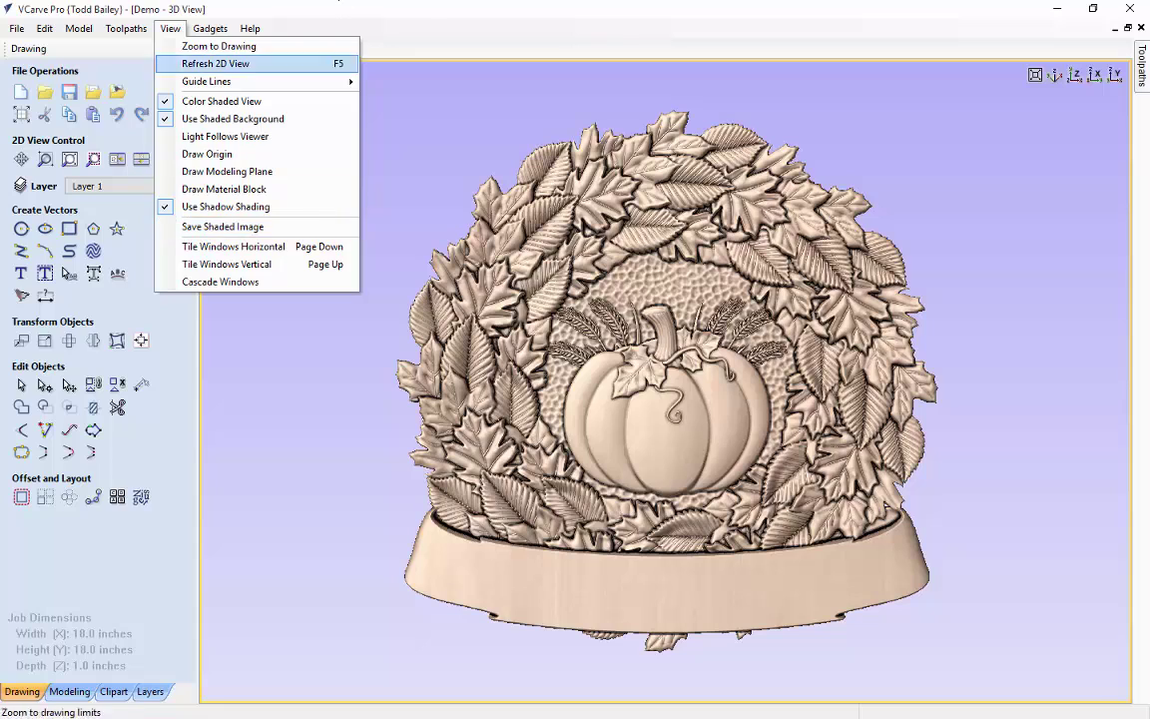
key("Escape")
left_click(177, 30)
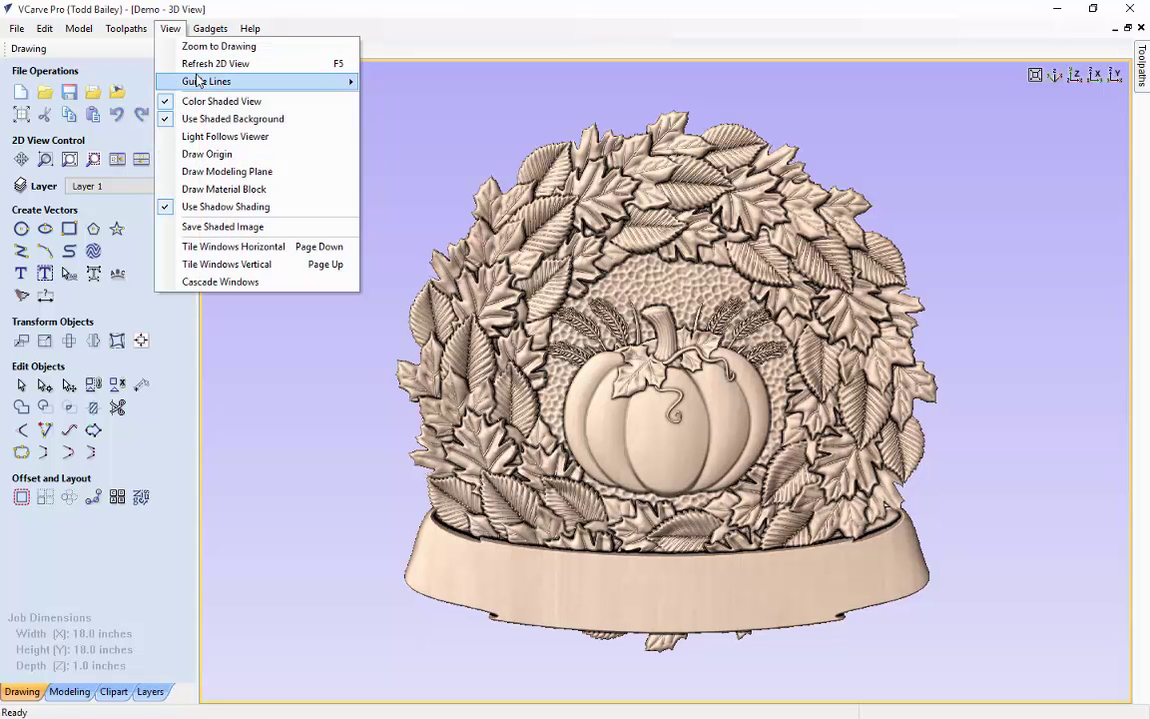
key("Escape")
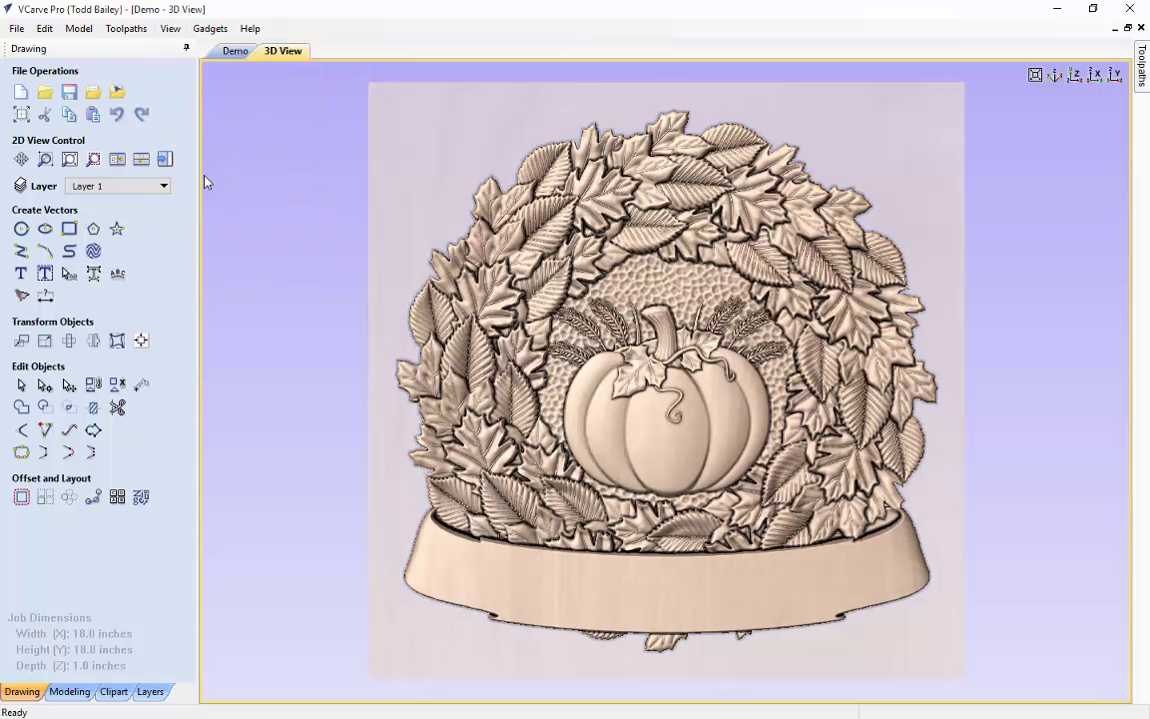
Step: Tile the 2D and 3D views side by side and create a vector boundary around the wreath and ribbon components
left_click(116, 160)
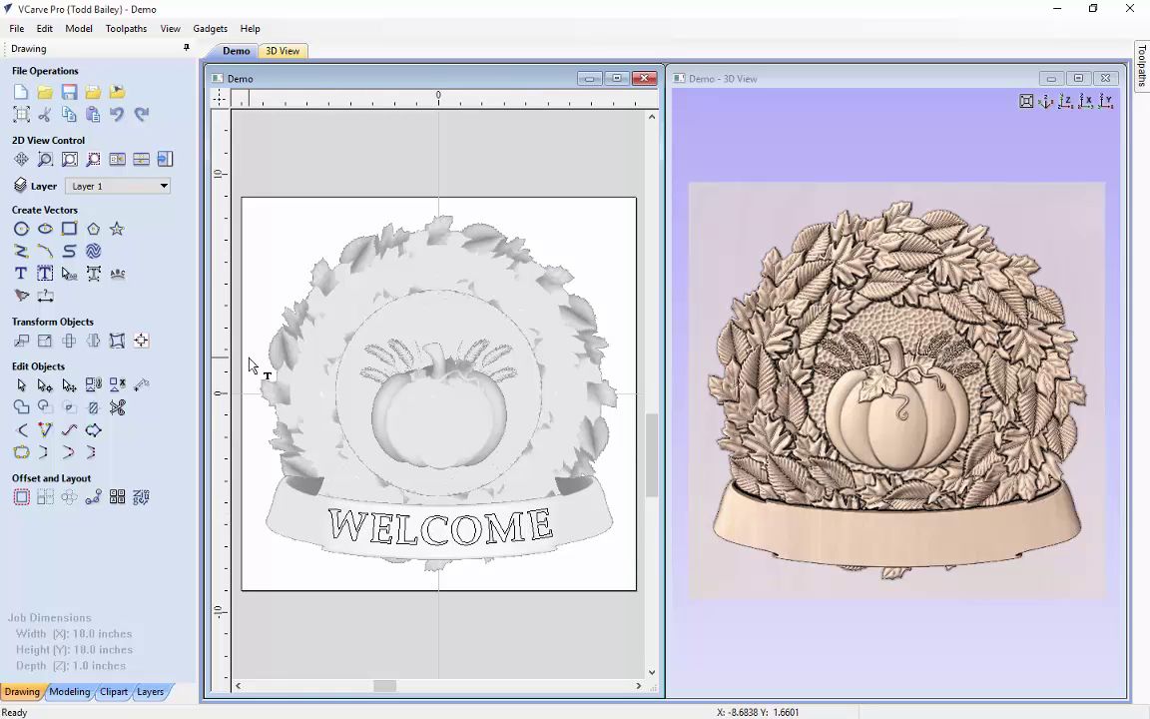
left_click(300, 424)
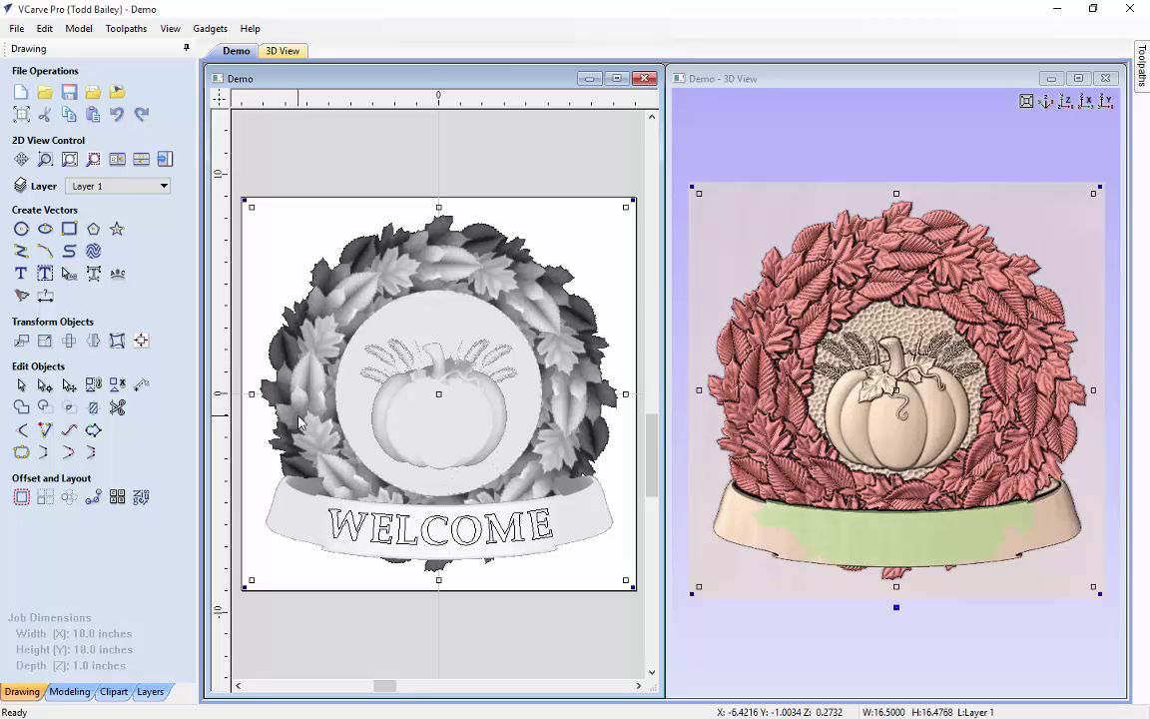
left_click(277, 524, "shift")
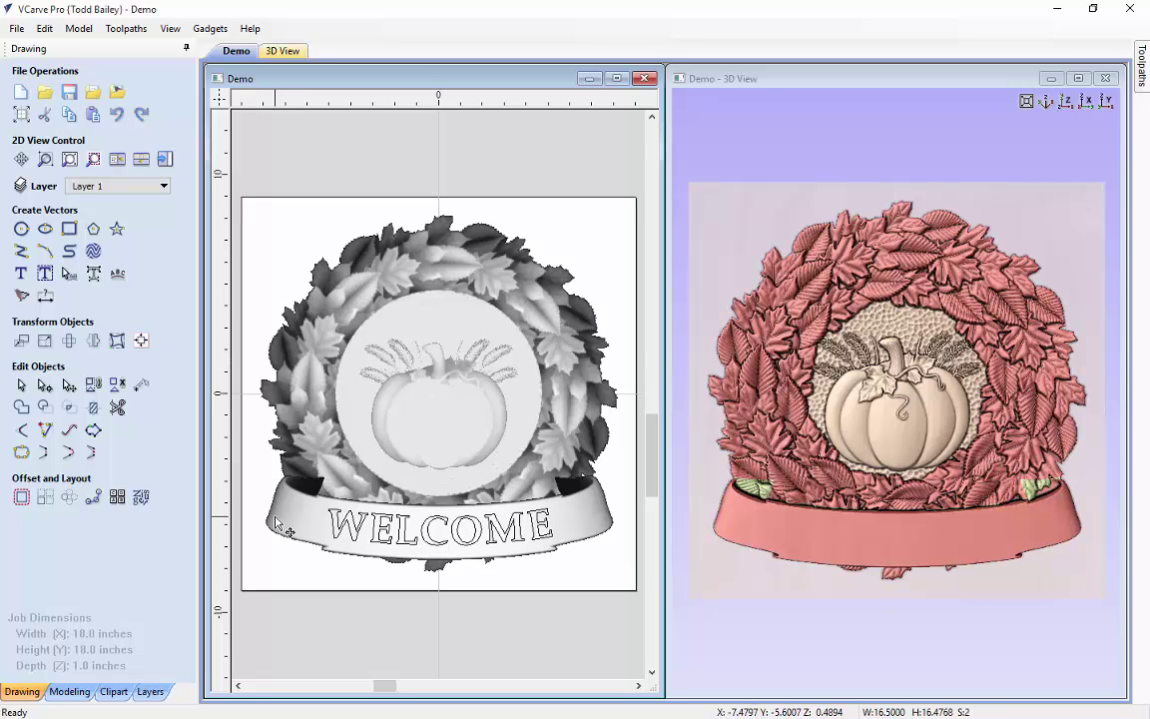
left_click(70, 691)
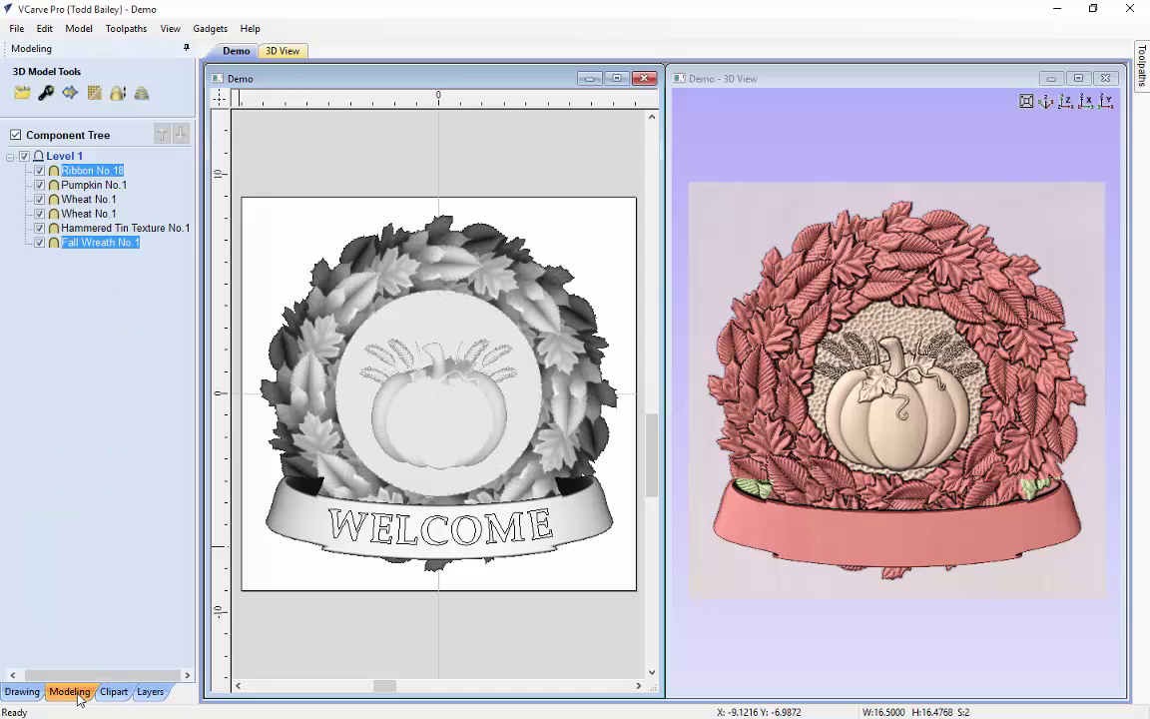
left_click(70, 94)
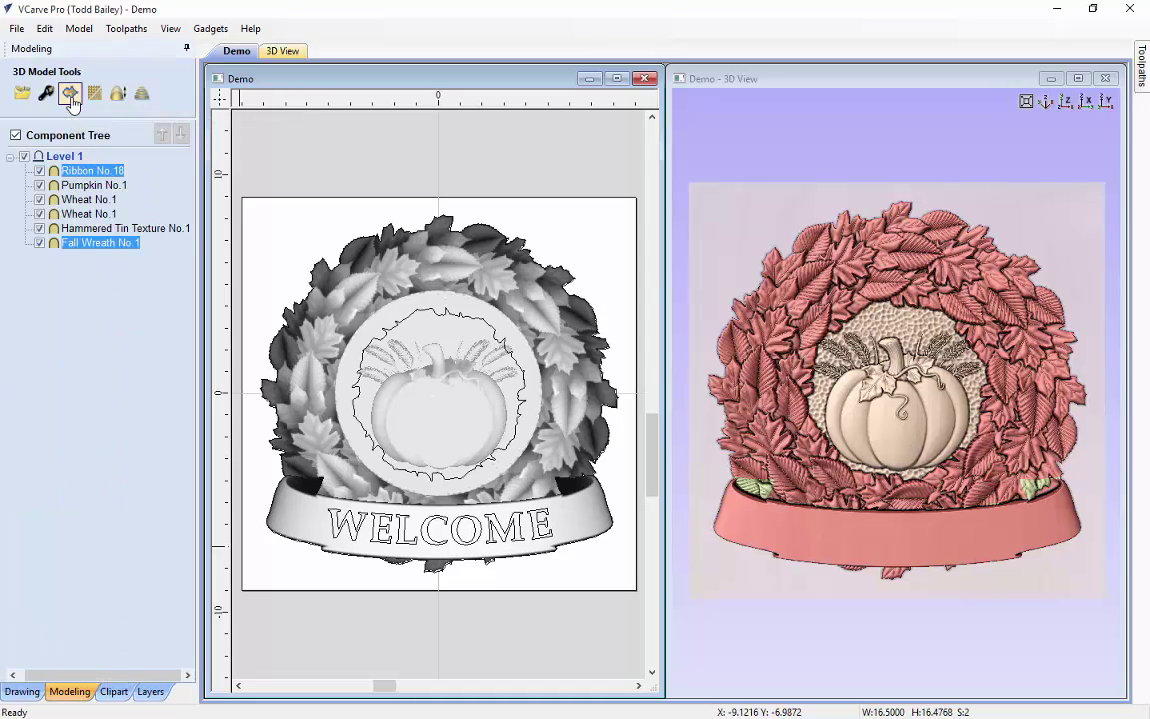
left_click(279, 239)
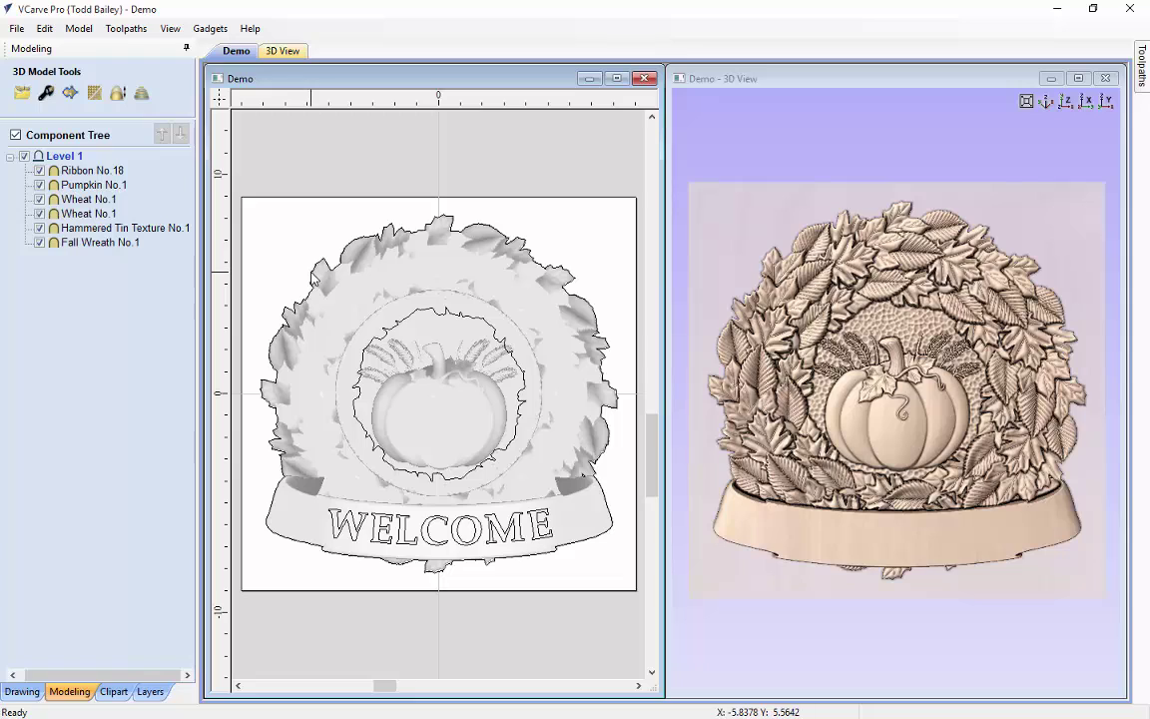
Step: Ungroup the new boundary vectors back onto their original object layers and deselect them
left_click(310, 271)
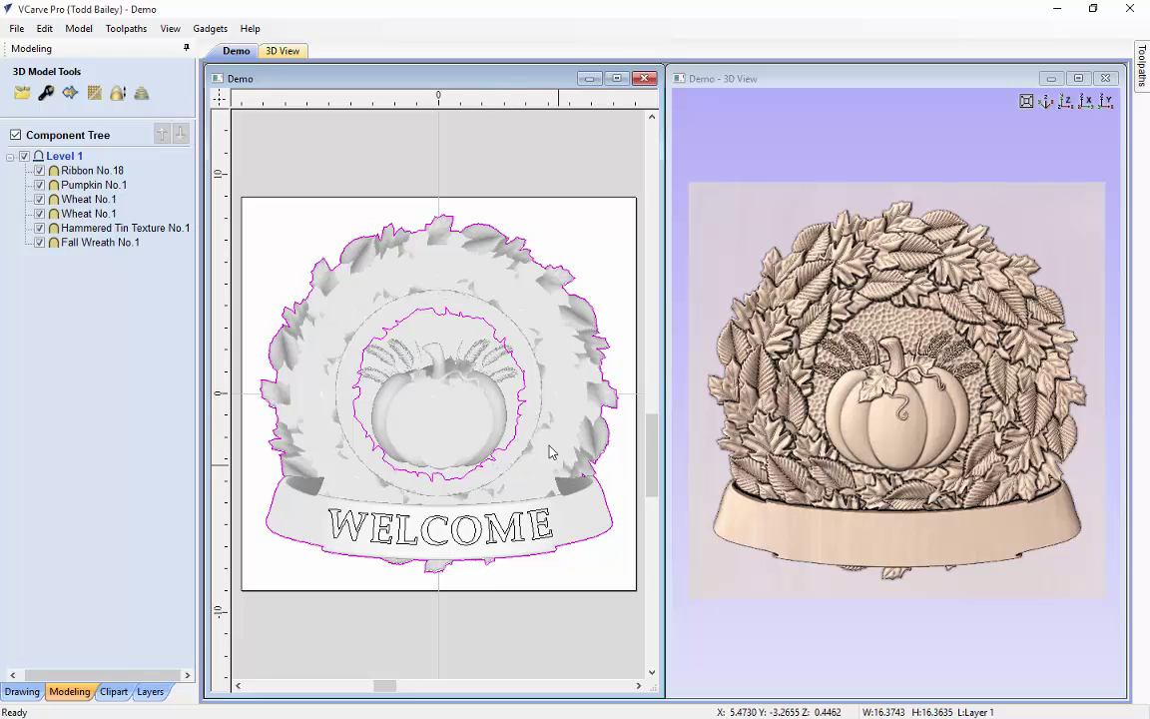
right_click(378, 348)
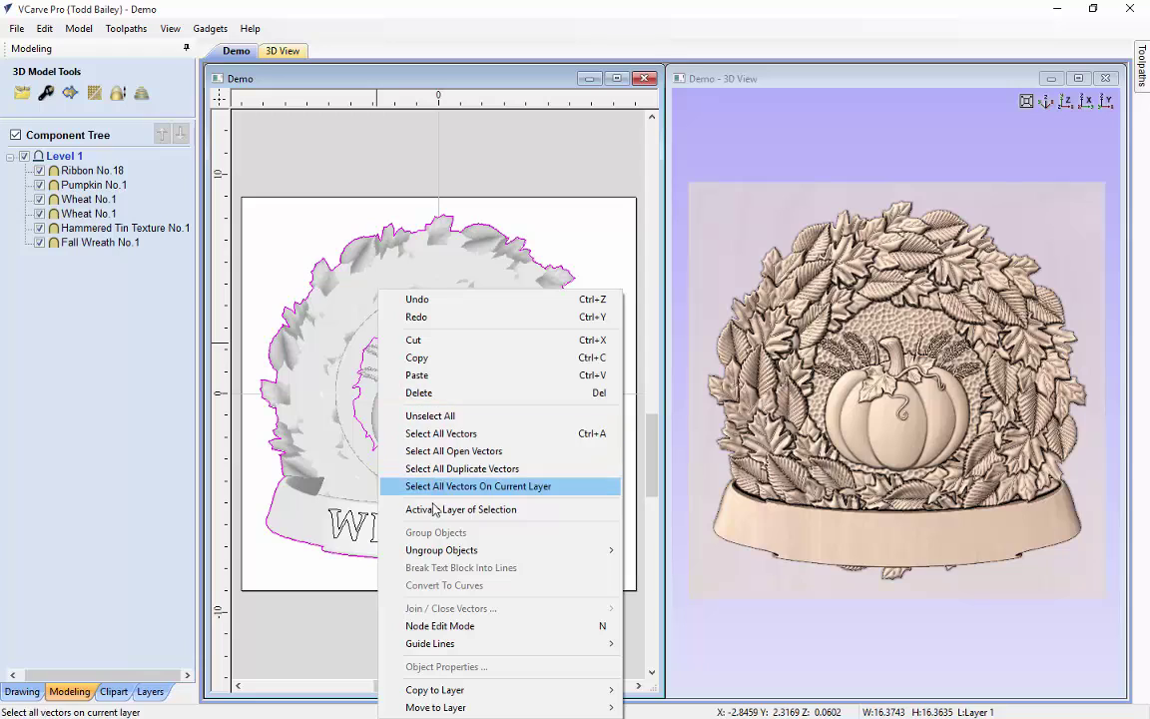
mouse_move(435, 552)
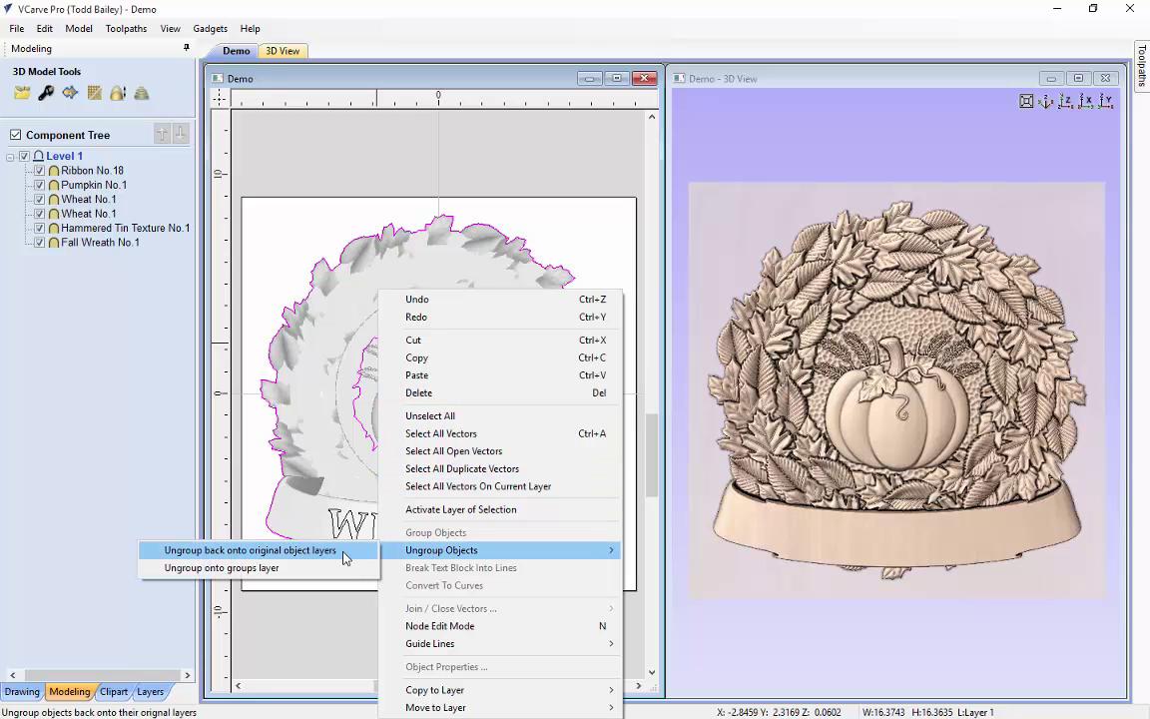
left_click(299, 550)
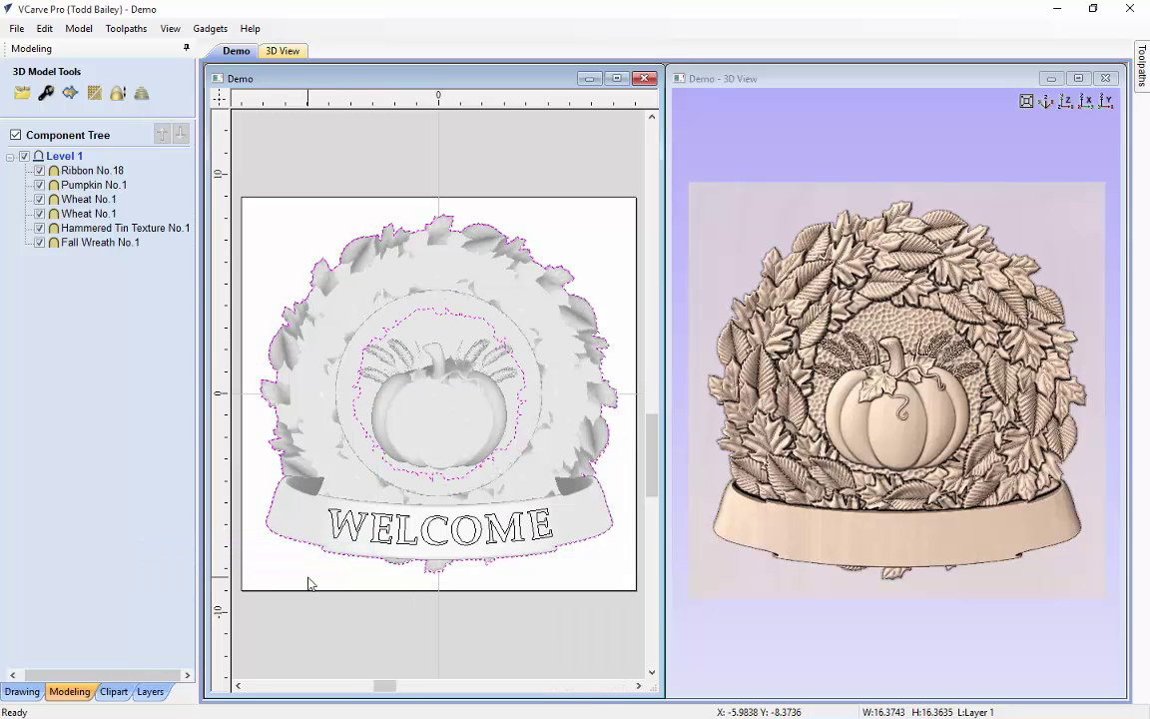
left_click(309, 583)
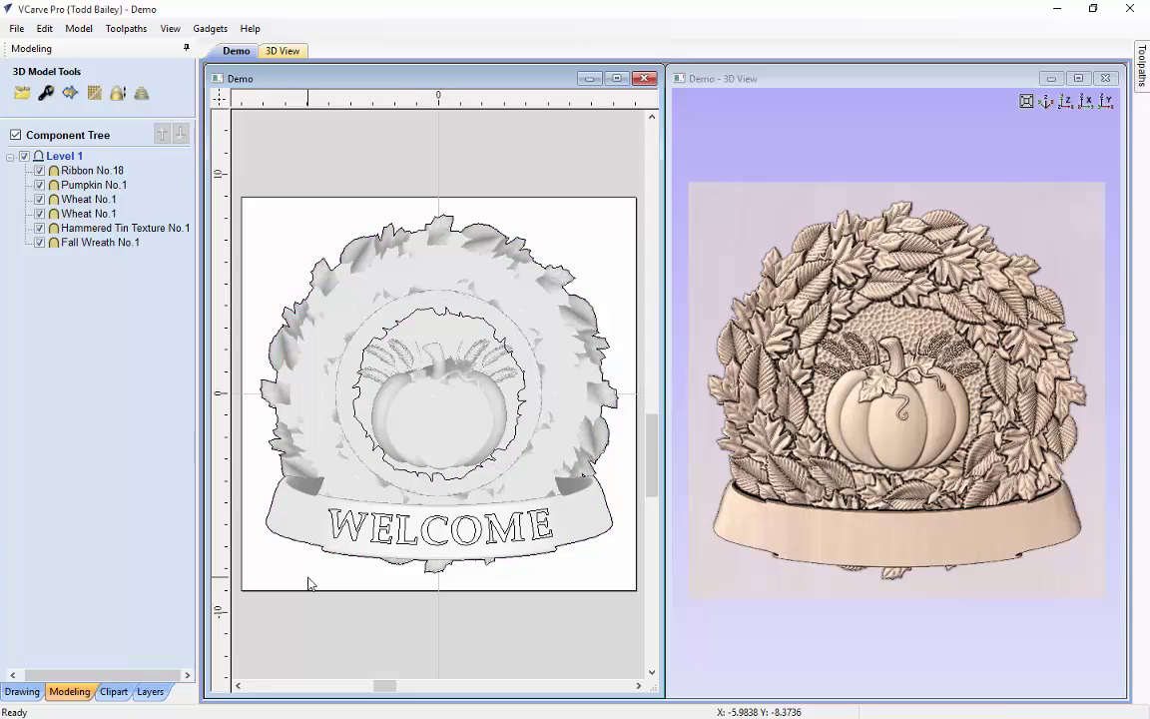
Step: Delete the inner boundary vectors around the pumpkin, keeping only the outer outline, and check that outline by selecting it
left_click(401, 477)
left_click(526, 435, "shift")
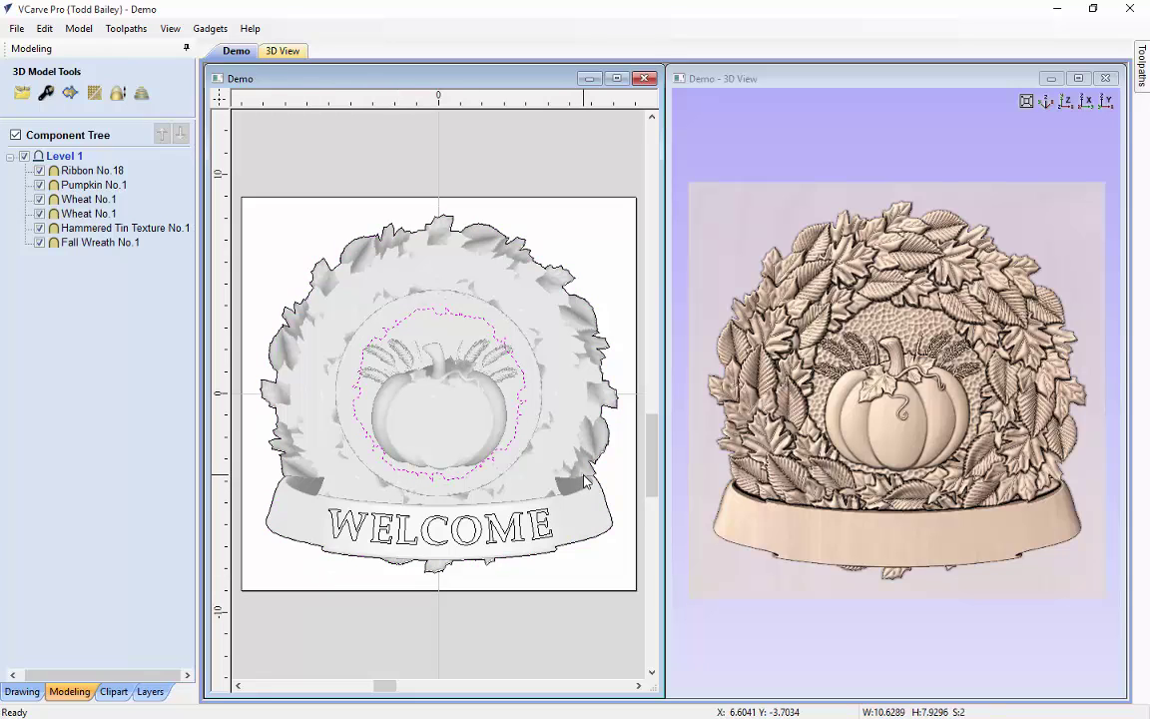
key("Escape")
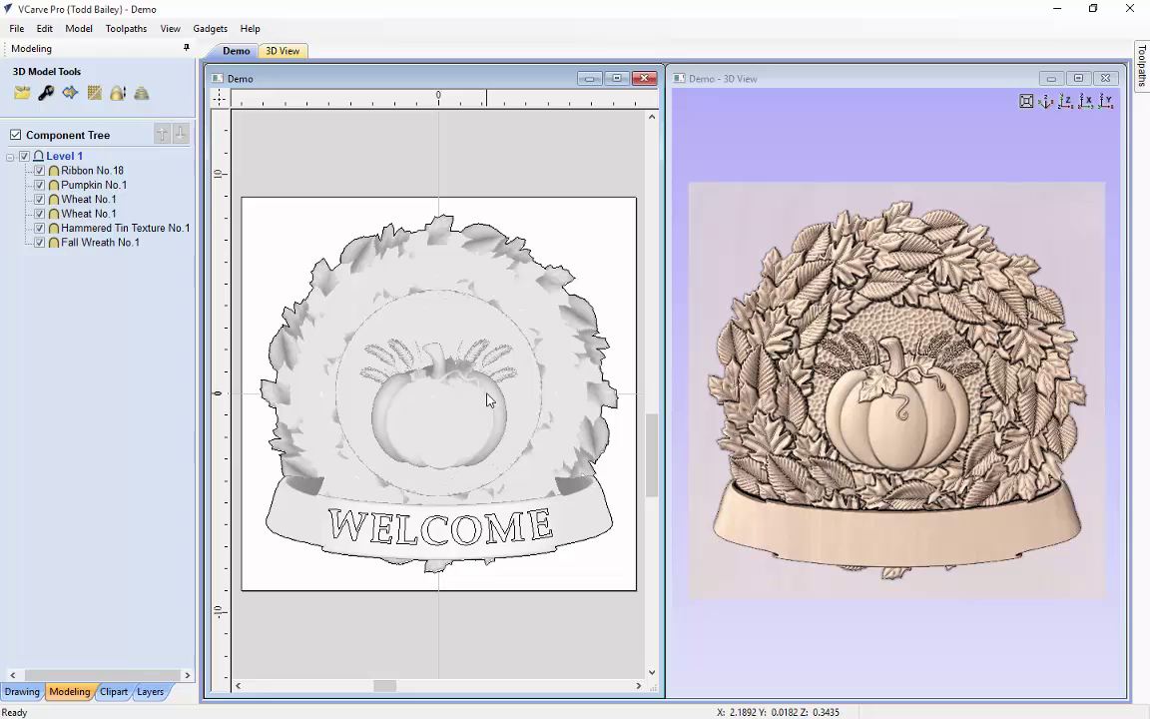
left_click(589, 304)
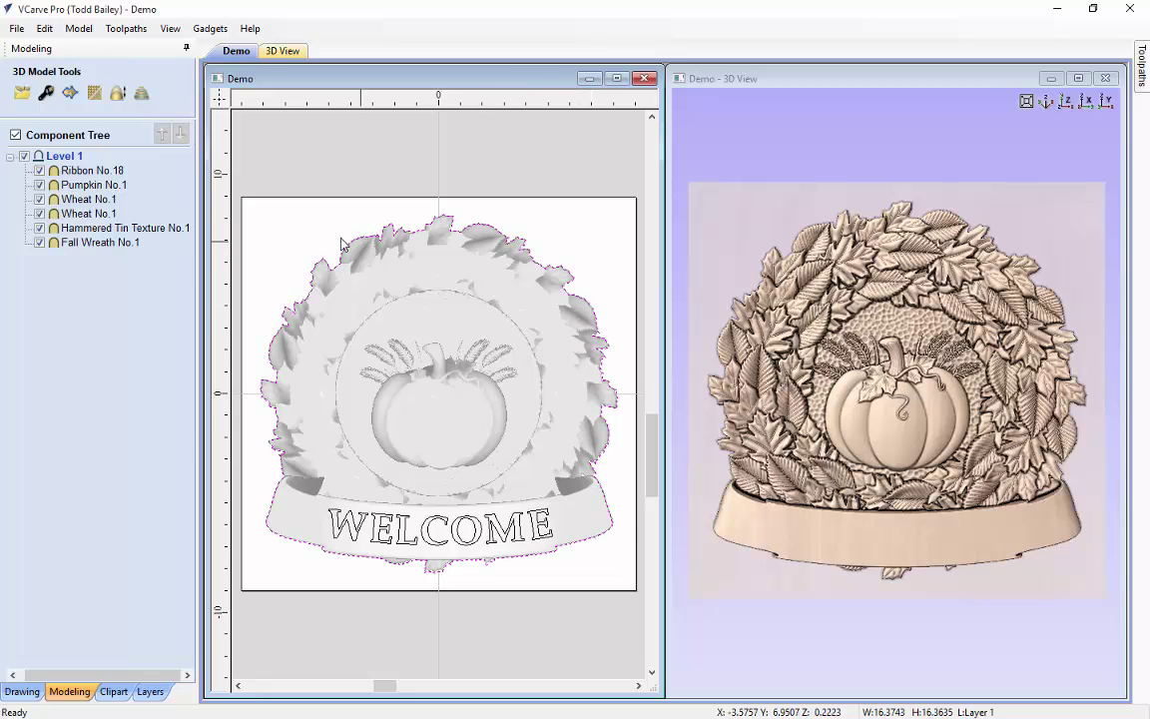
left_click(305, 237)
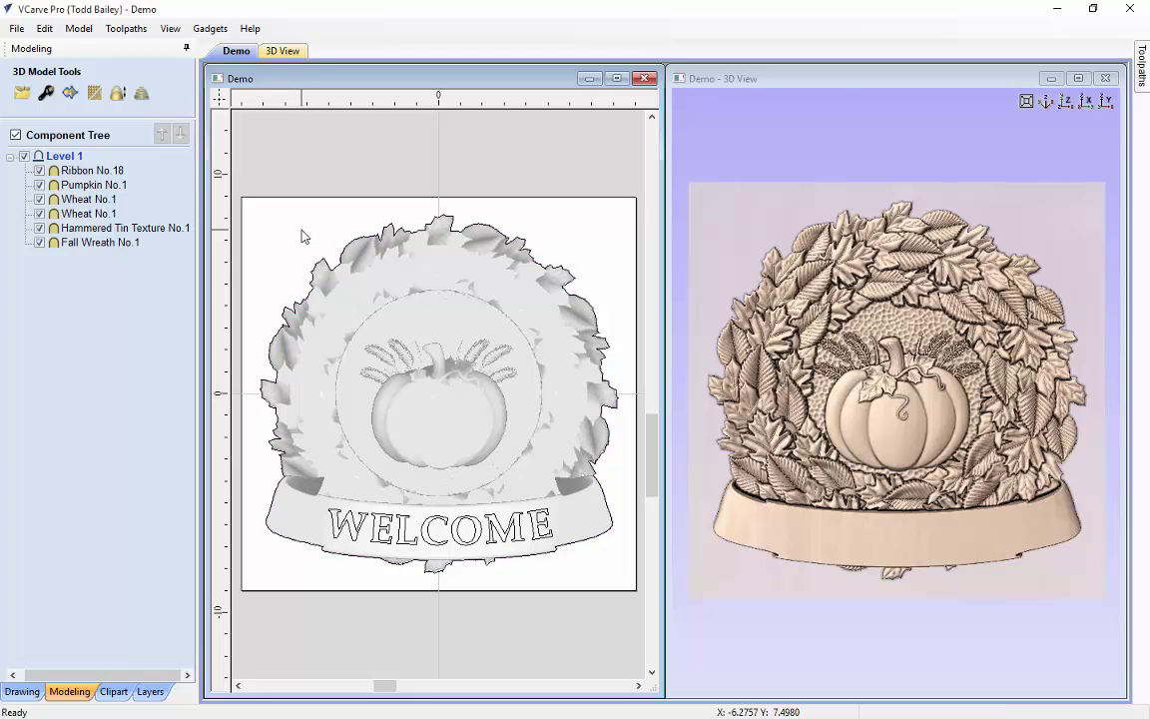
Step: Start a rough machining toolpath and accept the material setup with the model positioned by a 0.25-inch gap below it
key("F12")
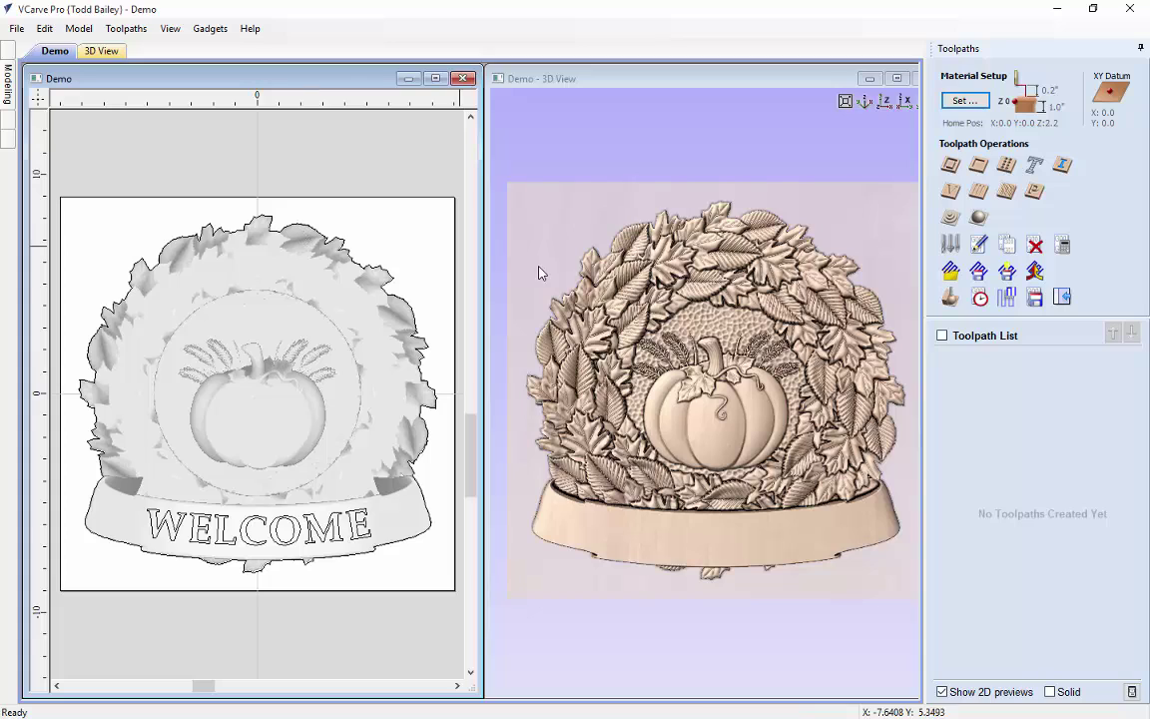
left_click(953, 218)
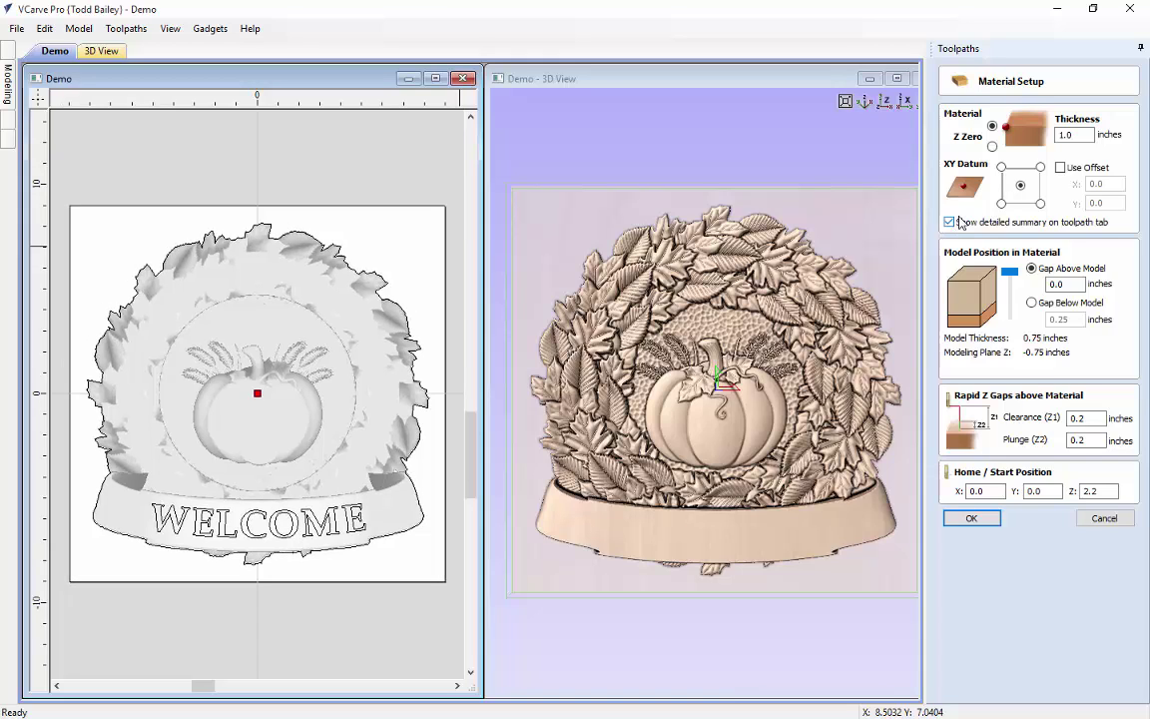
left_click(1064, 135)
mouse_move(1009, 271)
left_mouse_down()
mouse_move(1014, 289)
mouse_move(1009, 270)
left_mouse_up()
left_click_drag(1010, 270, 1009, 276)
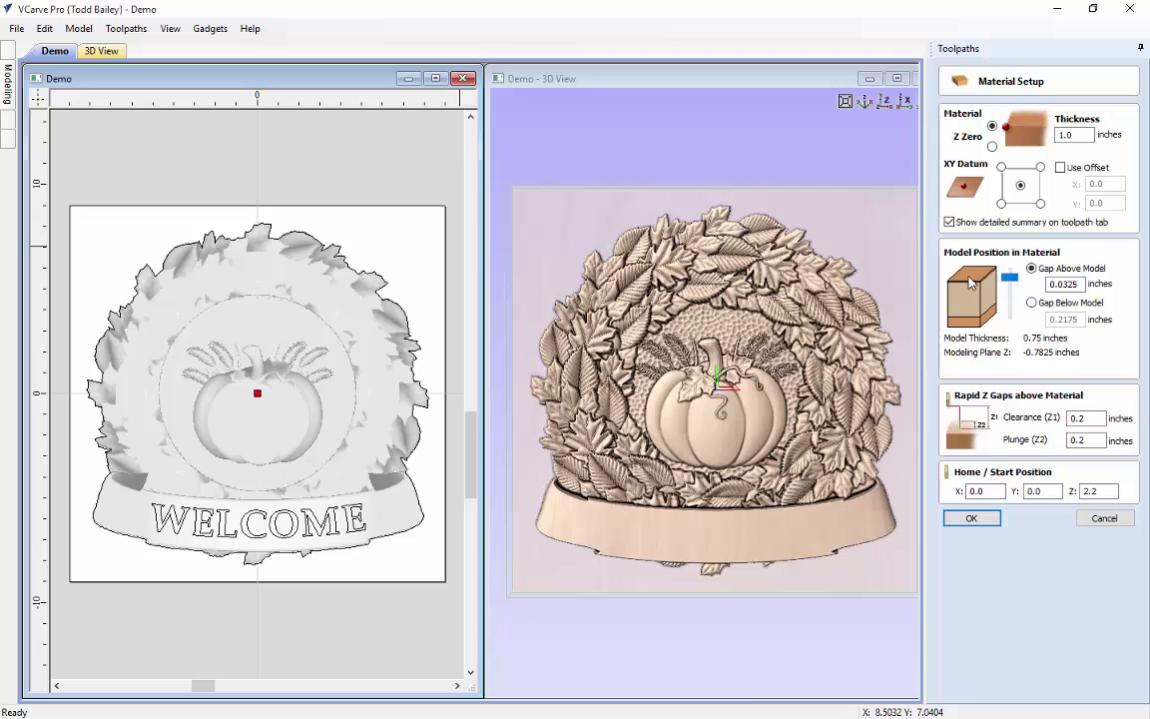
left_click_drag(1010, 275, 1009, 269)
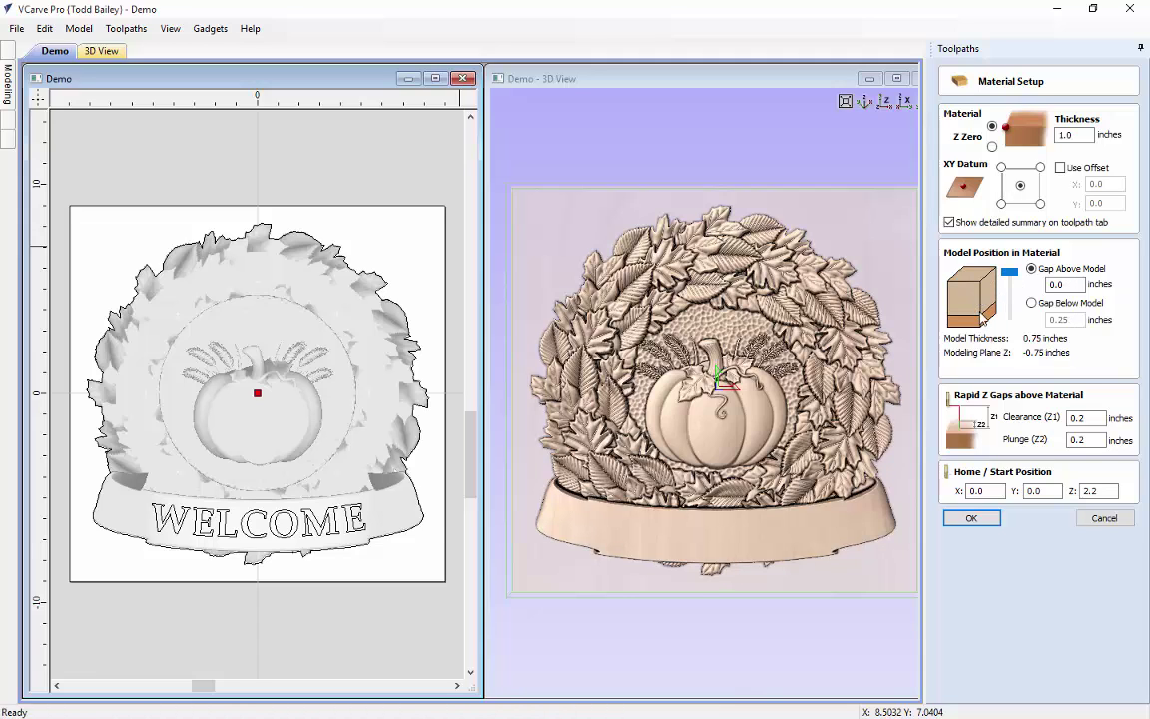
left_click(1033, 304)
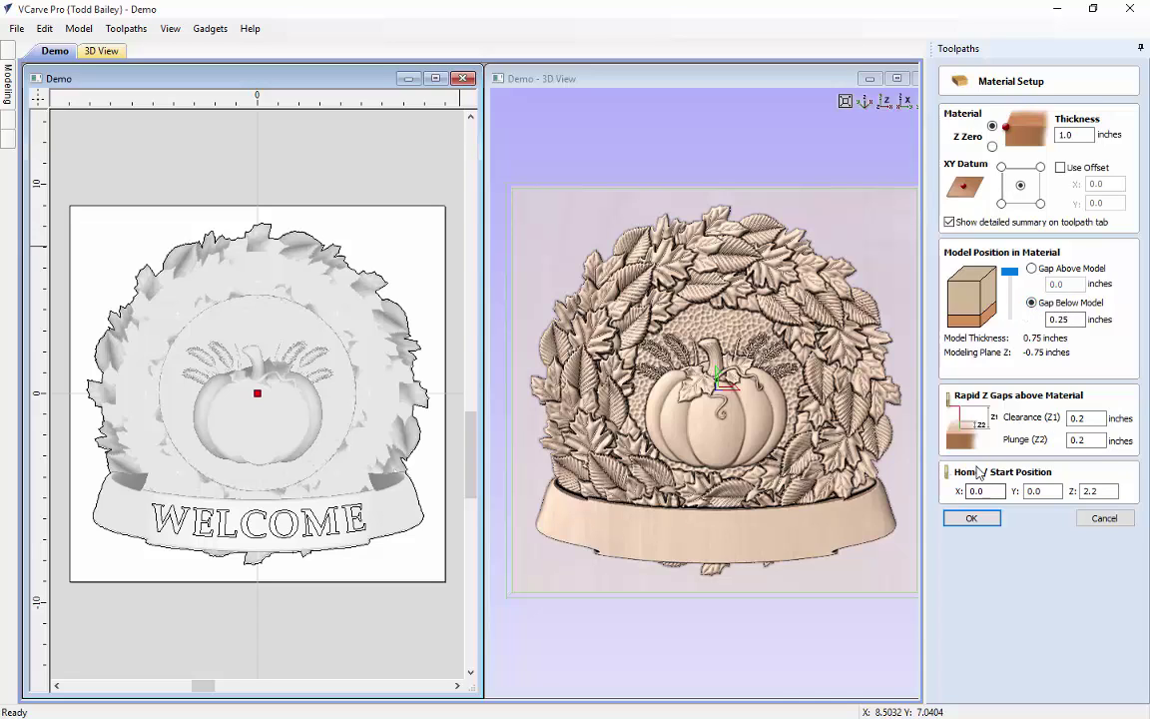
left_click(973, 519)
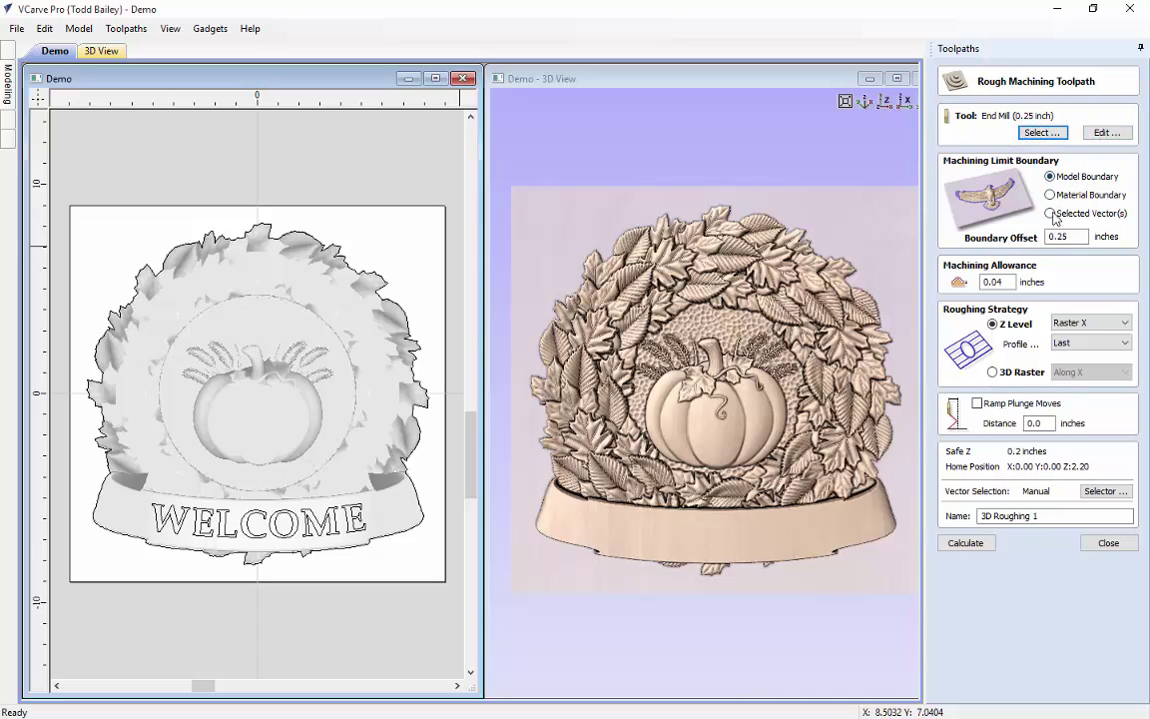
Step: Calculate the roughing toolpath with the 0.25-inch end mill, using the outer outline as the selected-vector machining limit with 0.25-inch offset
left_click(347, 260)
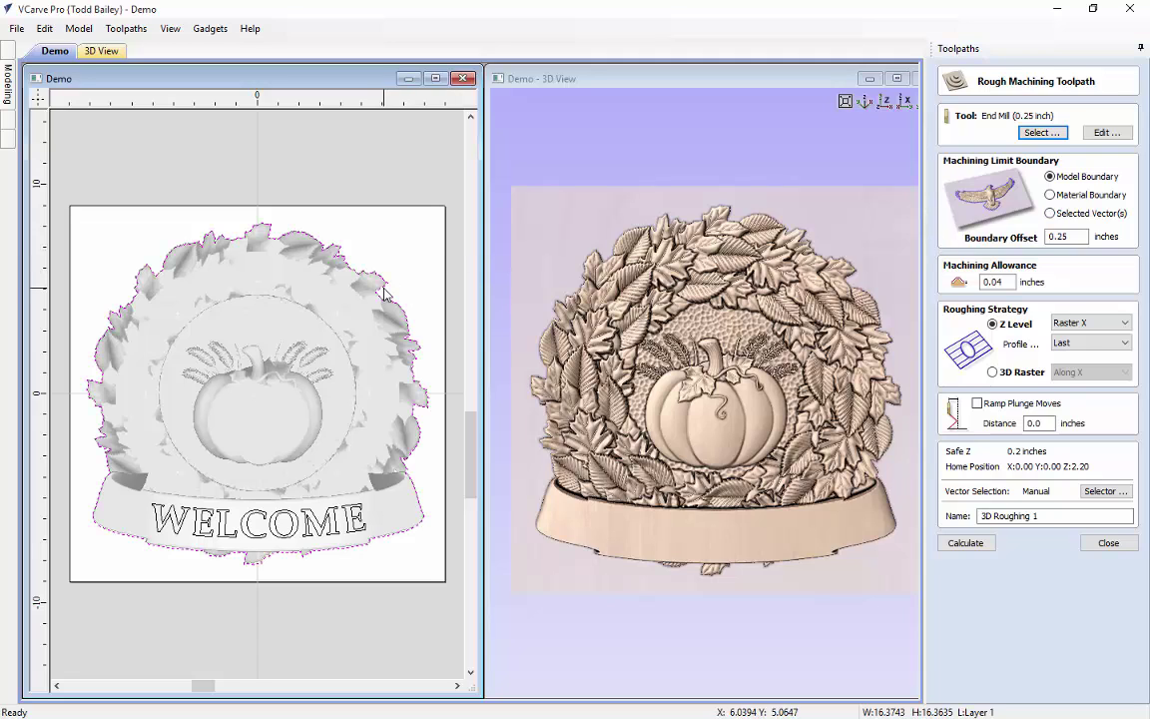
left_click(1052, 214)
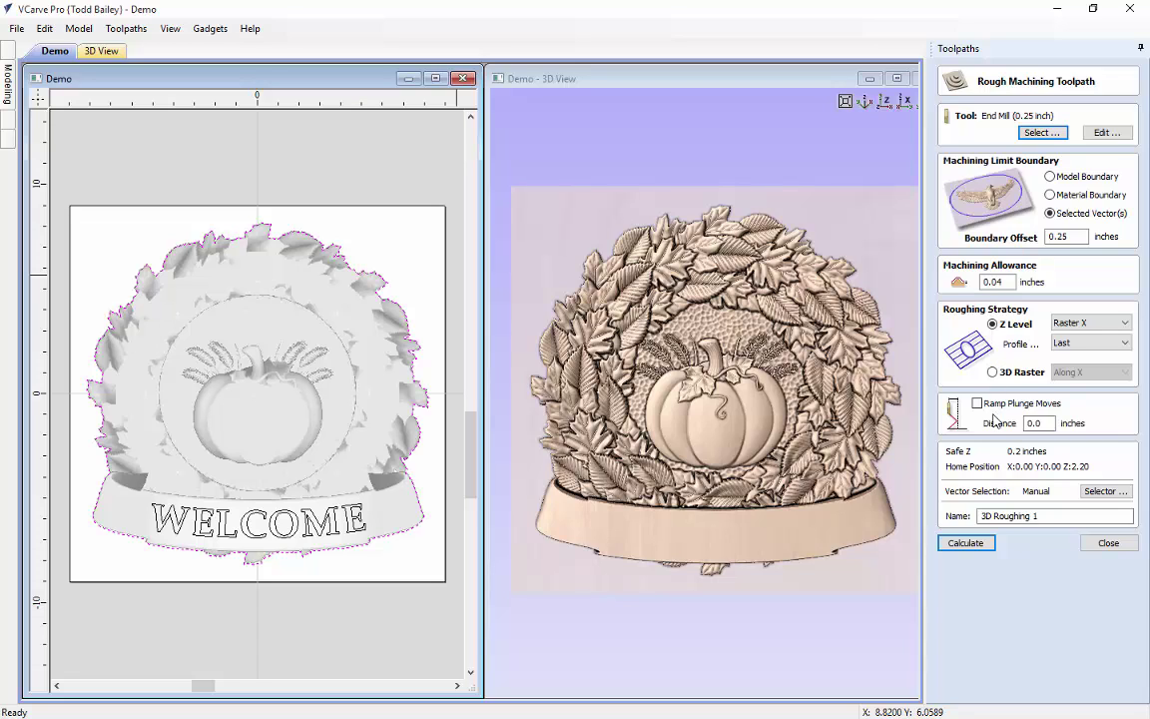
left_click(965, 543)
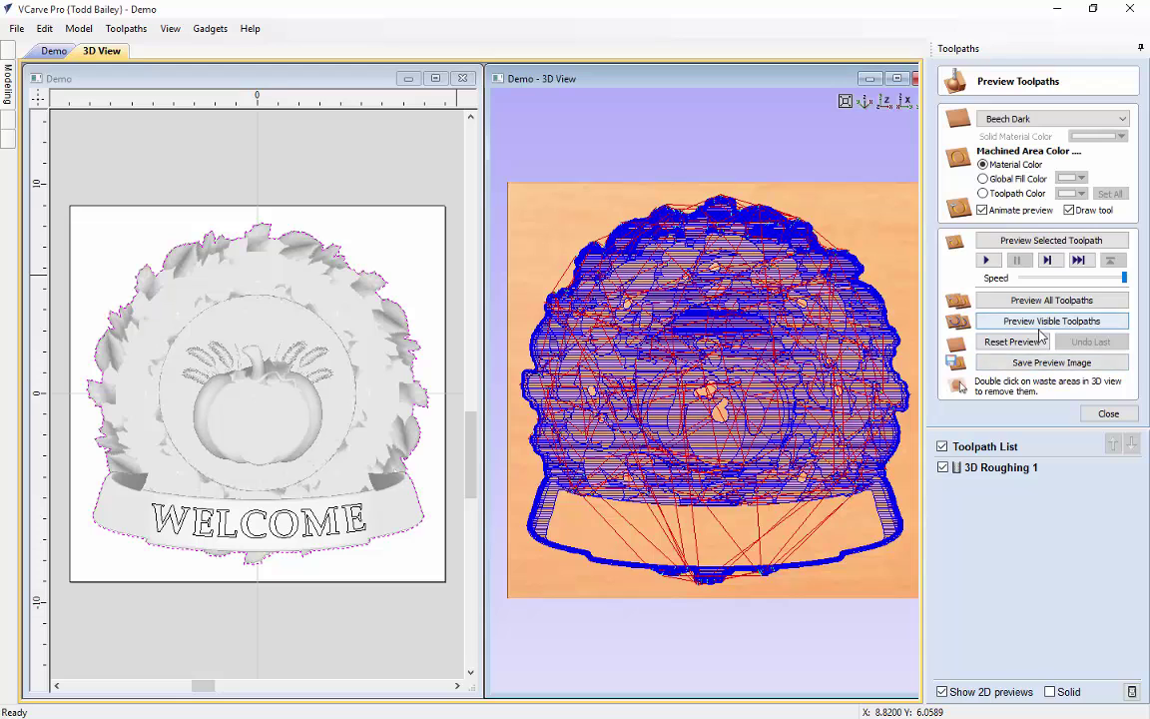
Step: Simulate the visible roughing toolpath on the material, inspect the carved result at an angle, and close the preview
left_click(1038, 324)
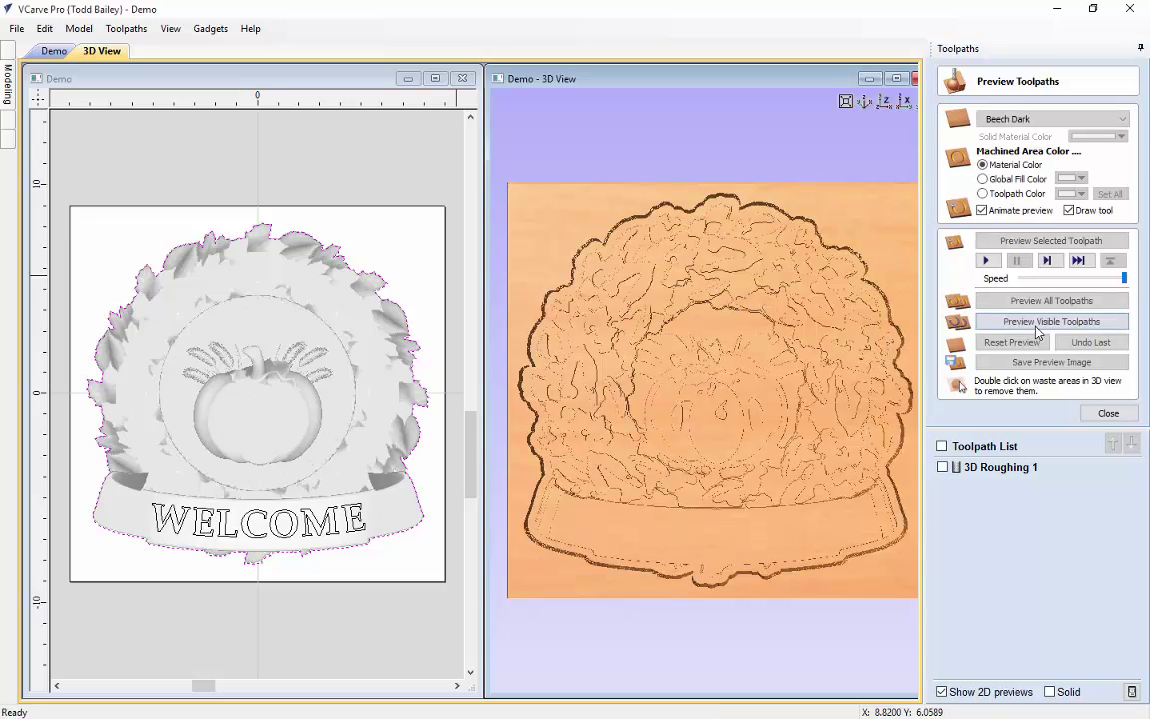
left_click_drag(635, 549, 715, 488)
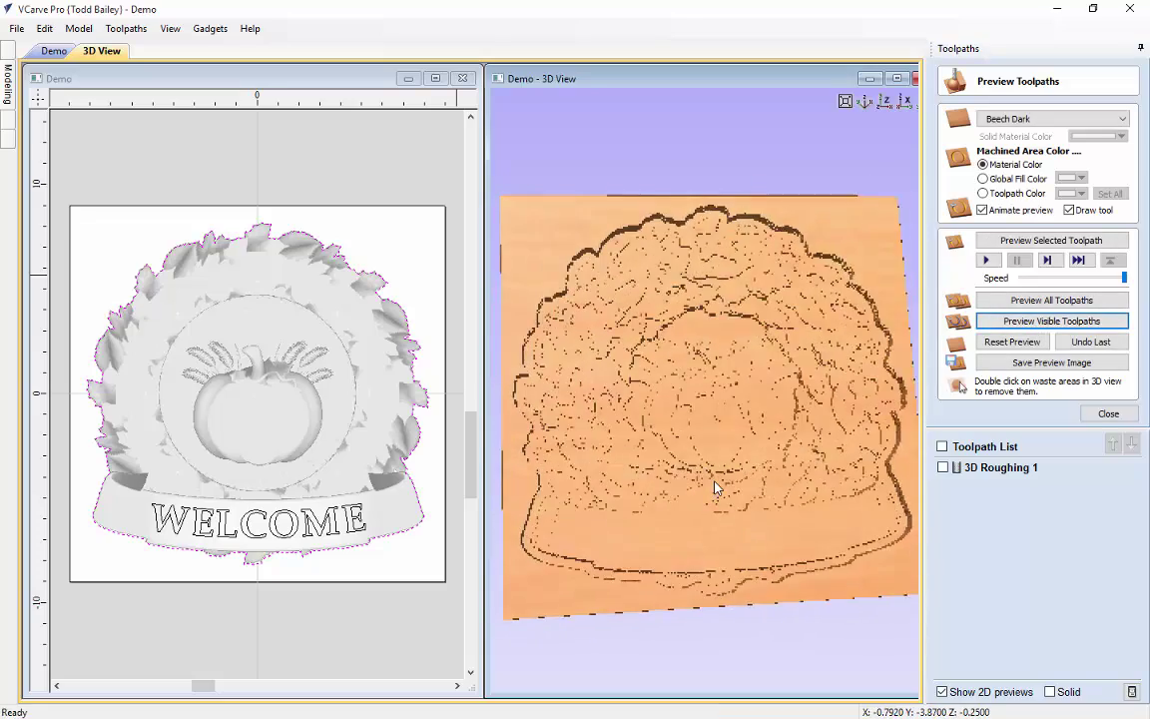
left_click(1108, 414)
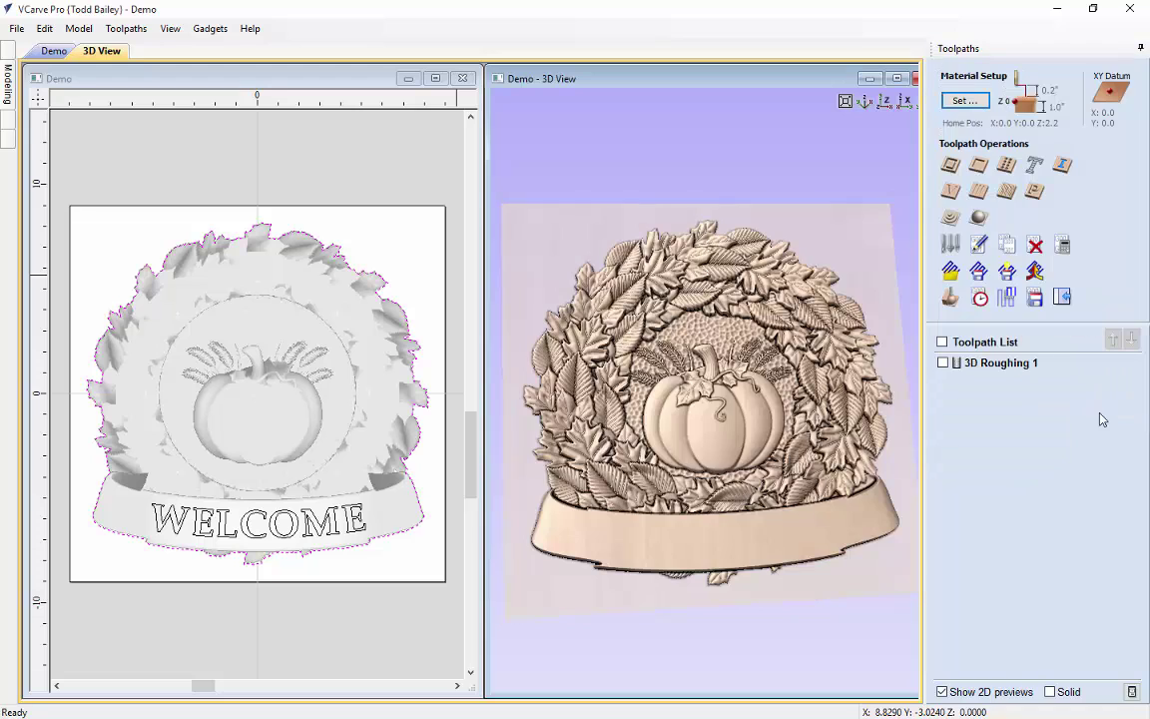
Step: Calculate a finish machining toolpath with the 0.125-inch ball nose, limited to the selected outline and using the Offset strategy with climb cutting
left_click(981, 217)
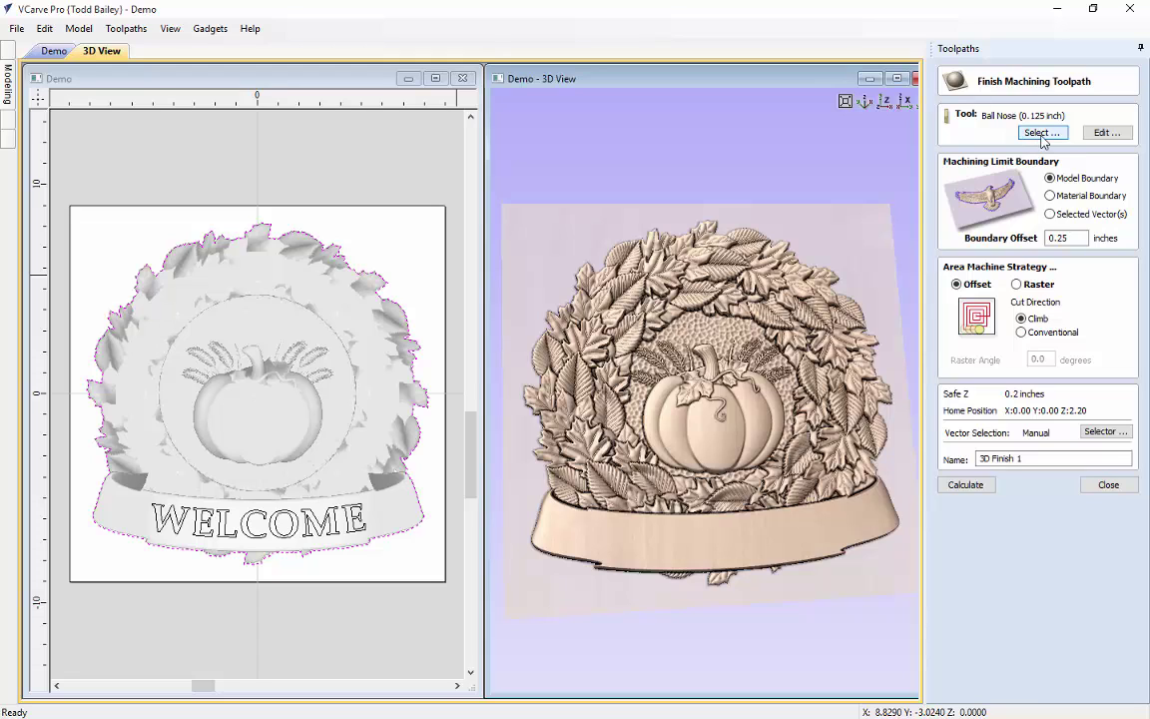
left_click(1050, 214)
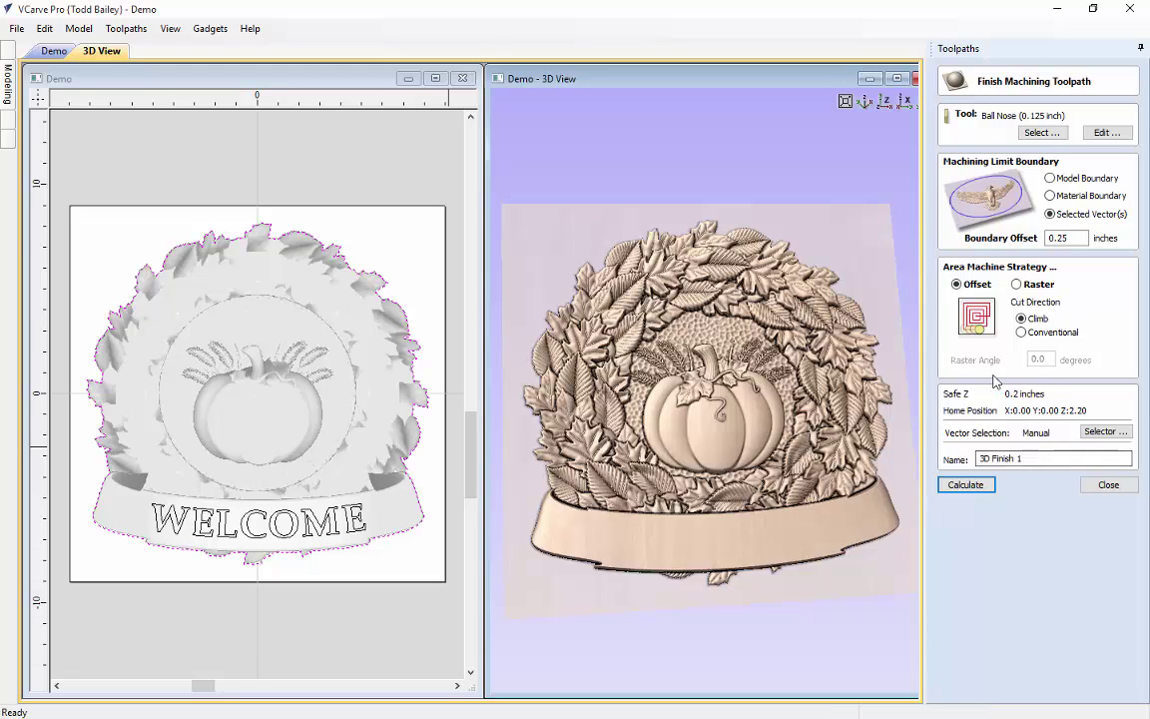
left_click(967, 487)
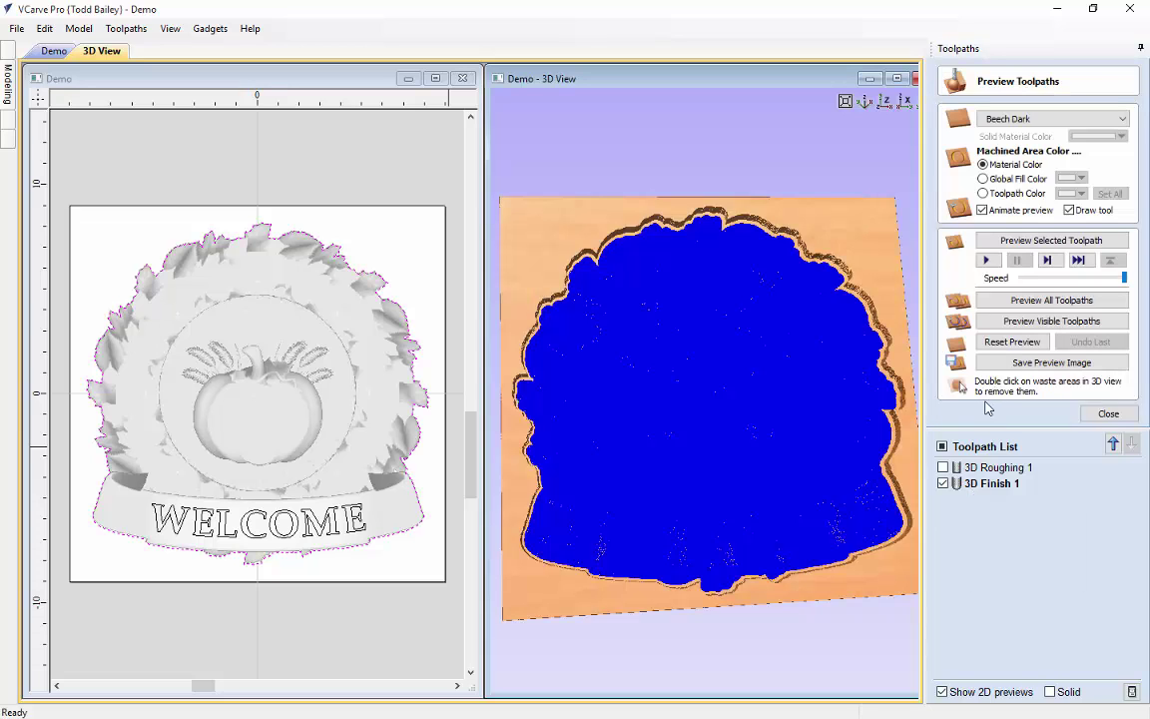
Step: Simulate the visible finish toolpath on the material and close the preview
left_click(1026, 323)
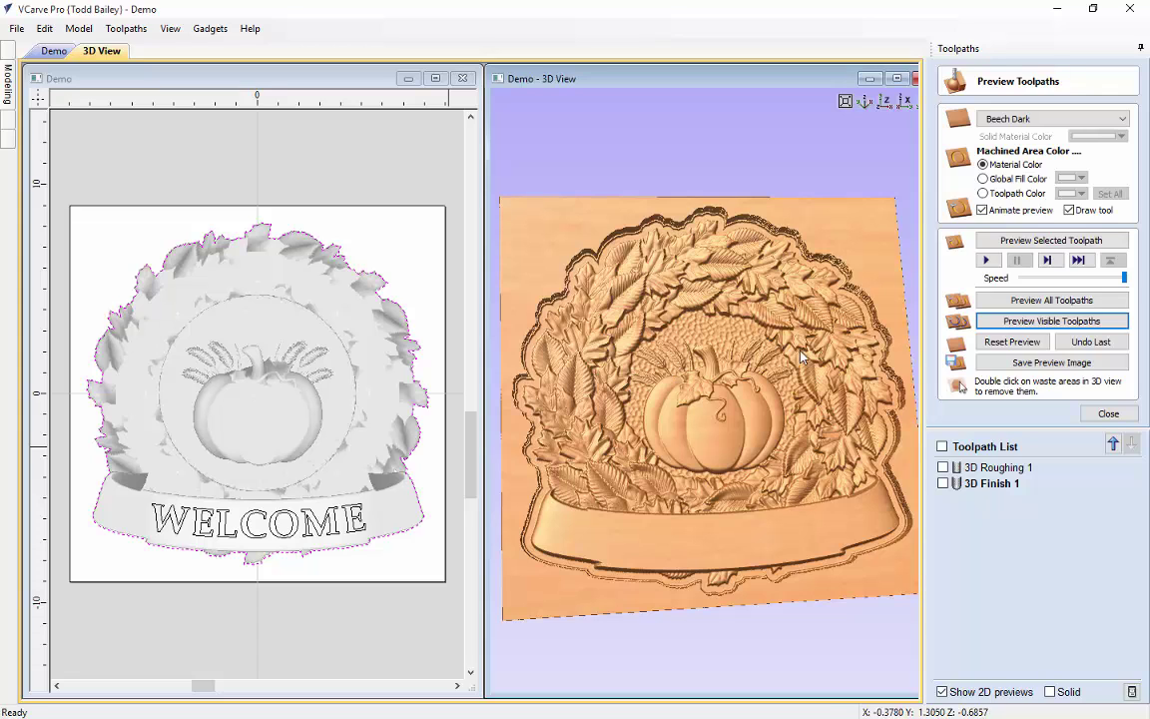
left_click(1106, 413)
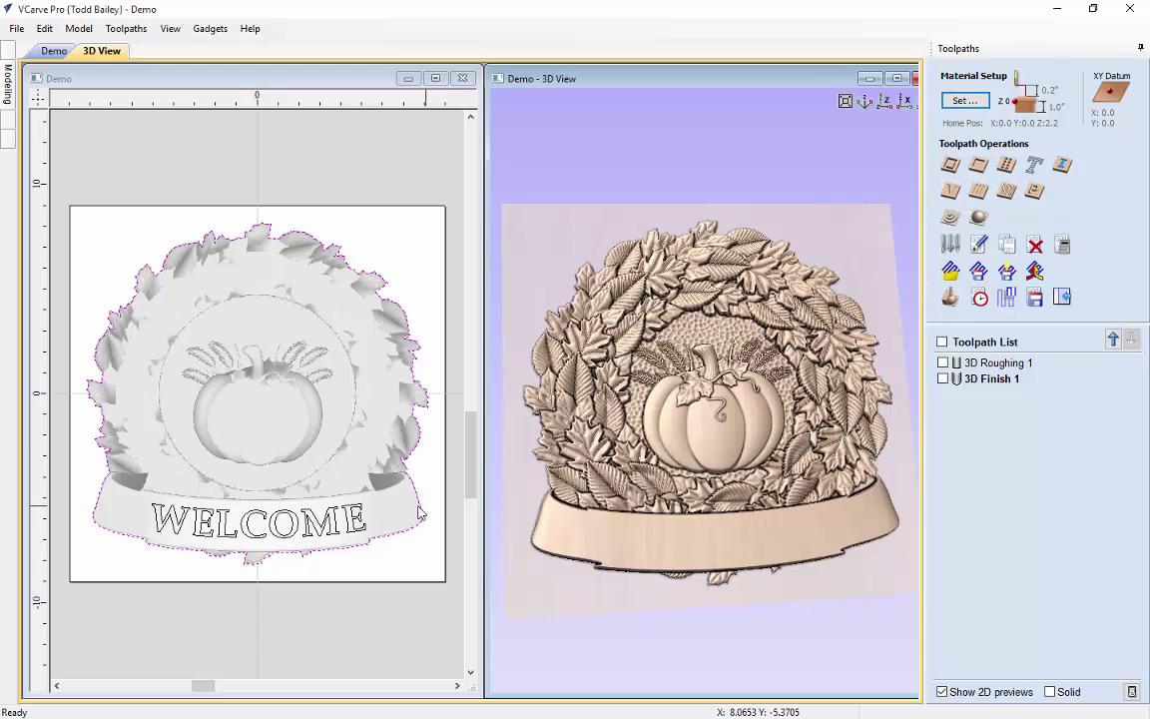
Step: Calculate a V-carve toolpath for the WELCOME text with the 60-degree 0.25-inch V-bit, projected onto the 3D model, and preview its carving
left_click(950, 192)
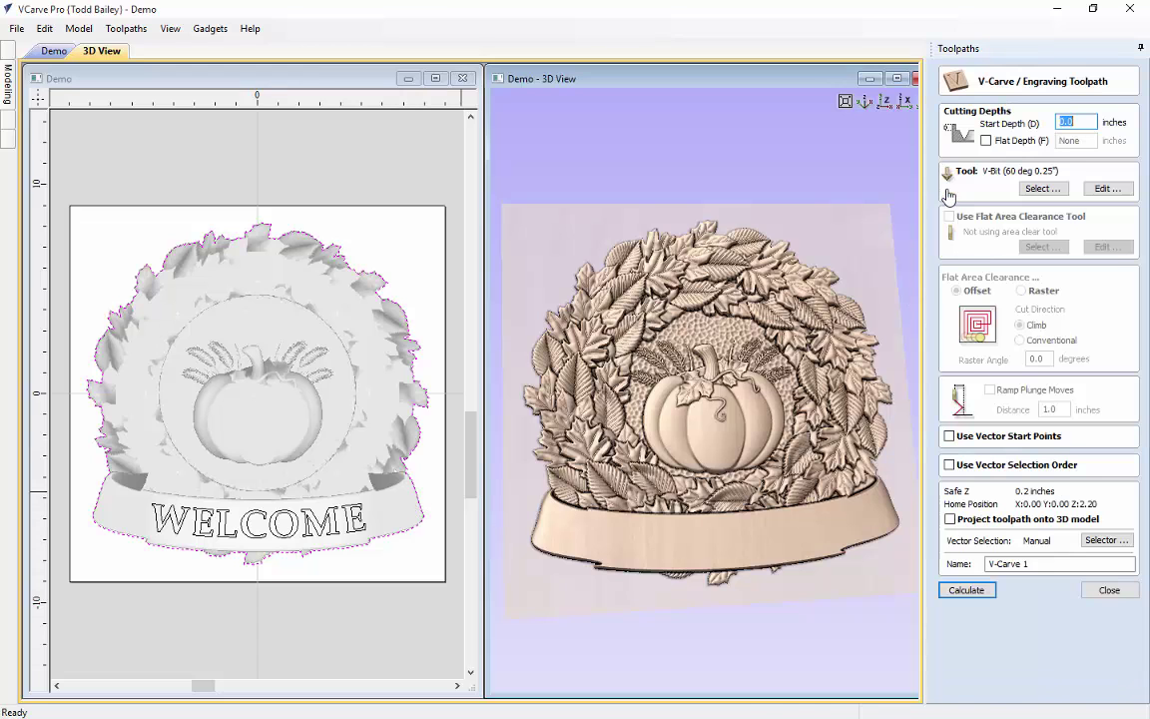
left_click(299, 540)
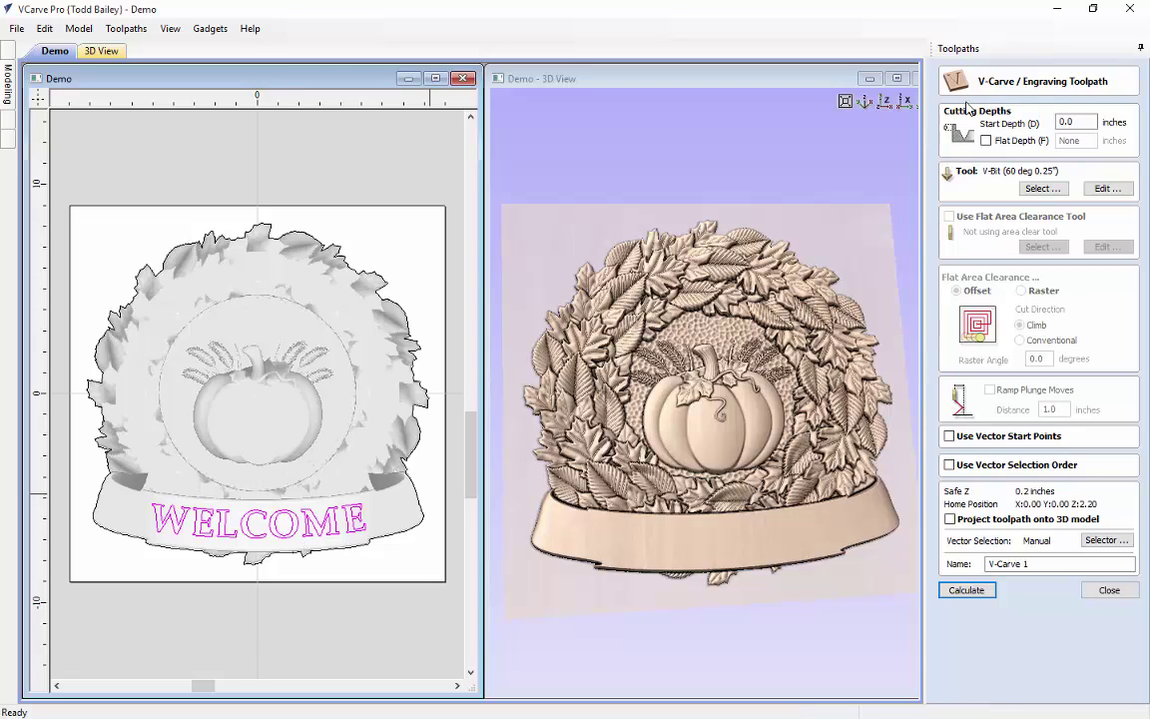
left_click(950, 521)
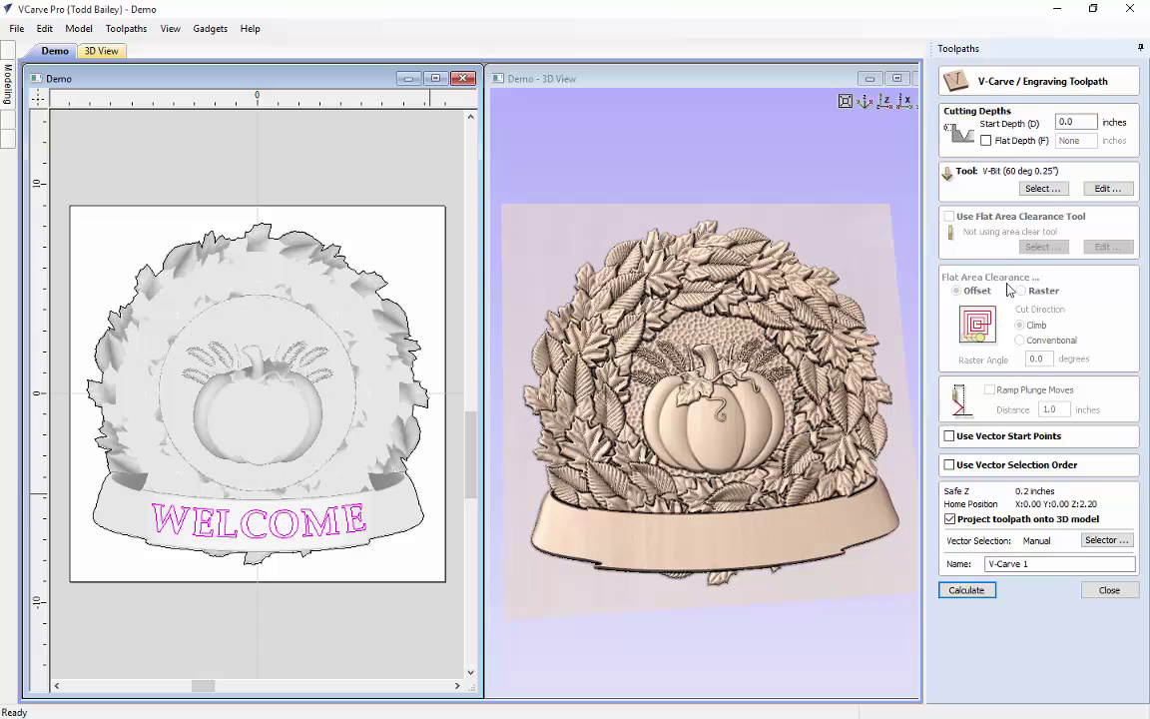
left_click(966, 590)
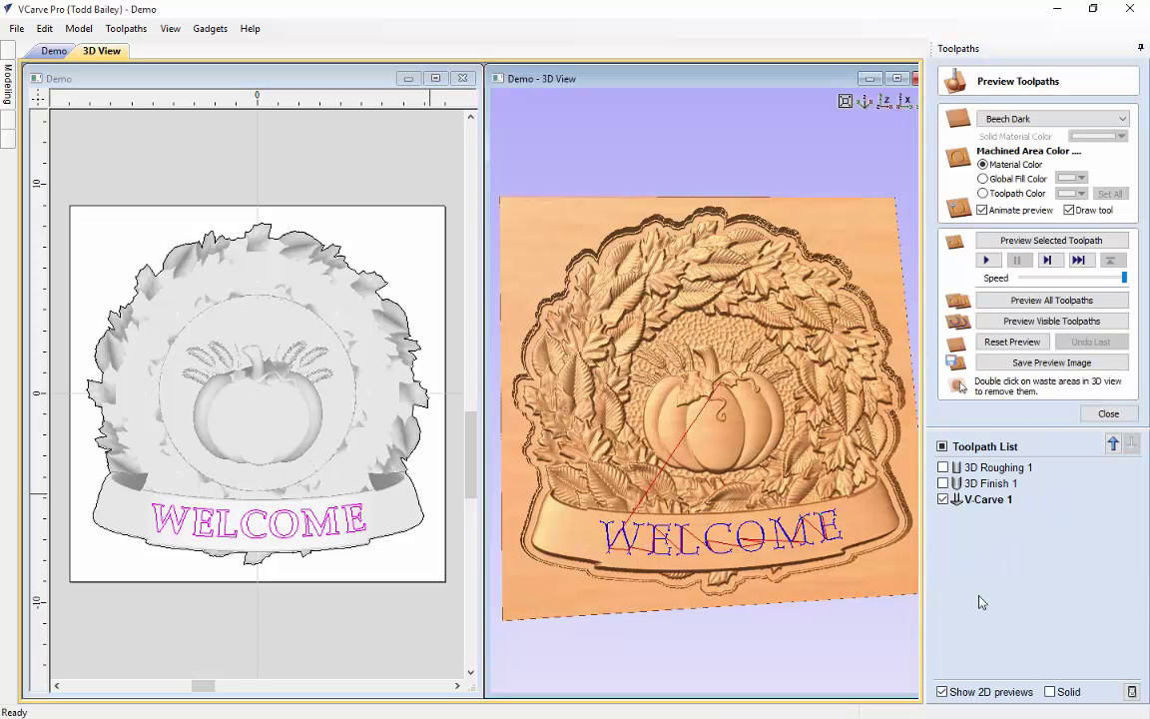
left_click(1033, 327)
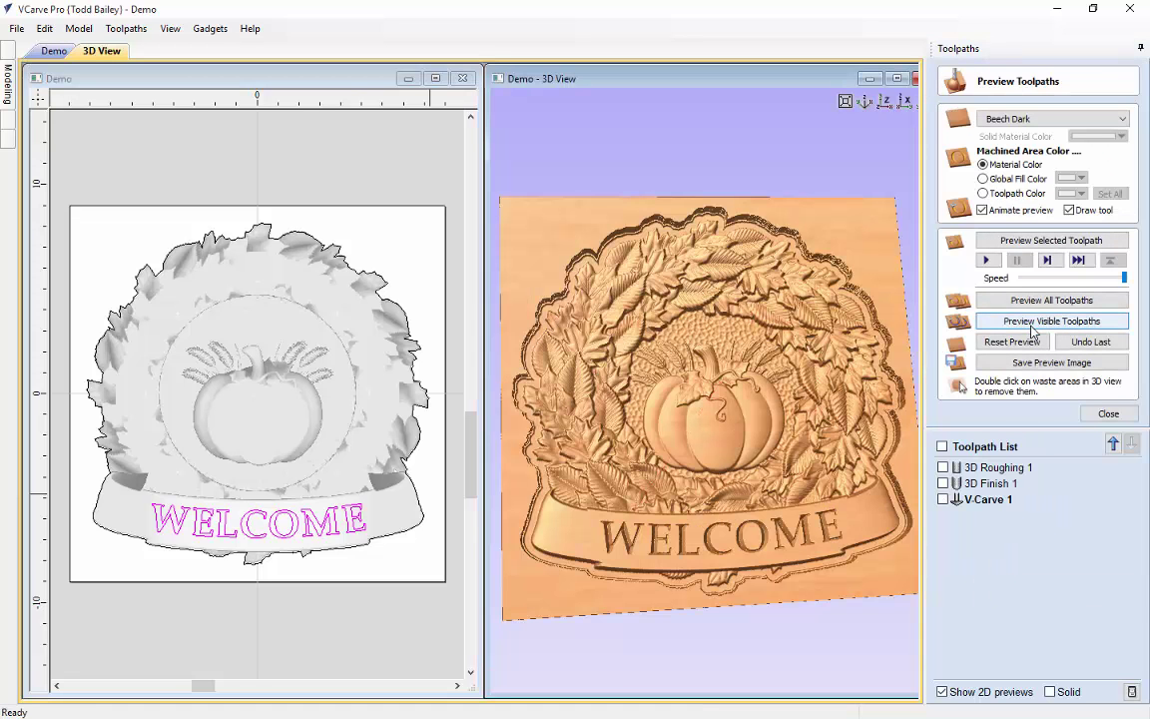
left_click(1108, 413)
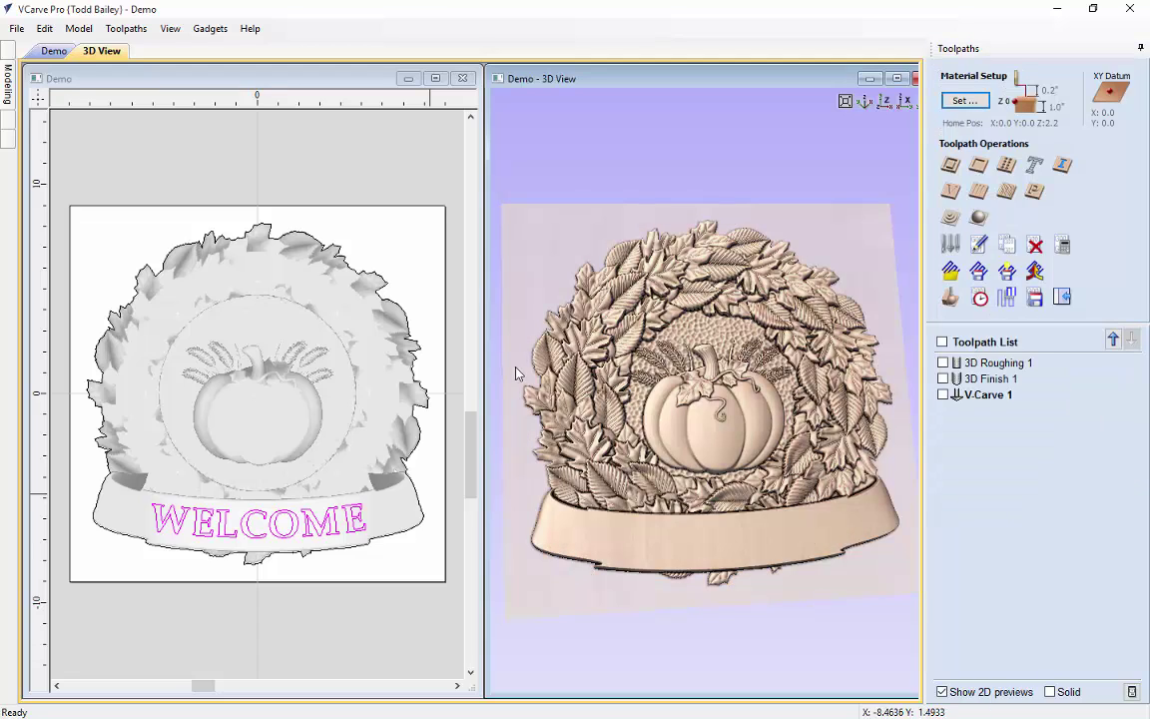
Step: Calculate an outside profile toolpath around the outer outline with 0.75-inch start depth, 0.25-inch cut depth and the 0.25-inch end mill
left_click(353, 277)
left_click(354, 276)
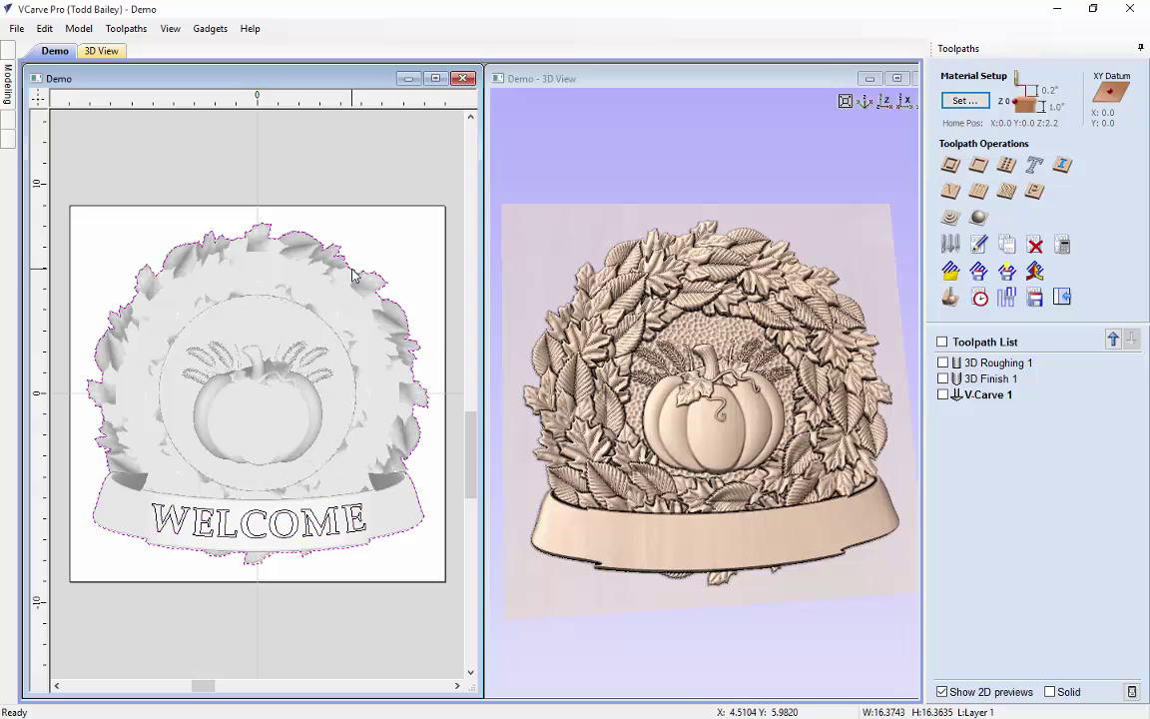
left_click(951, 165)
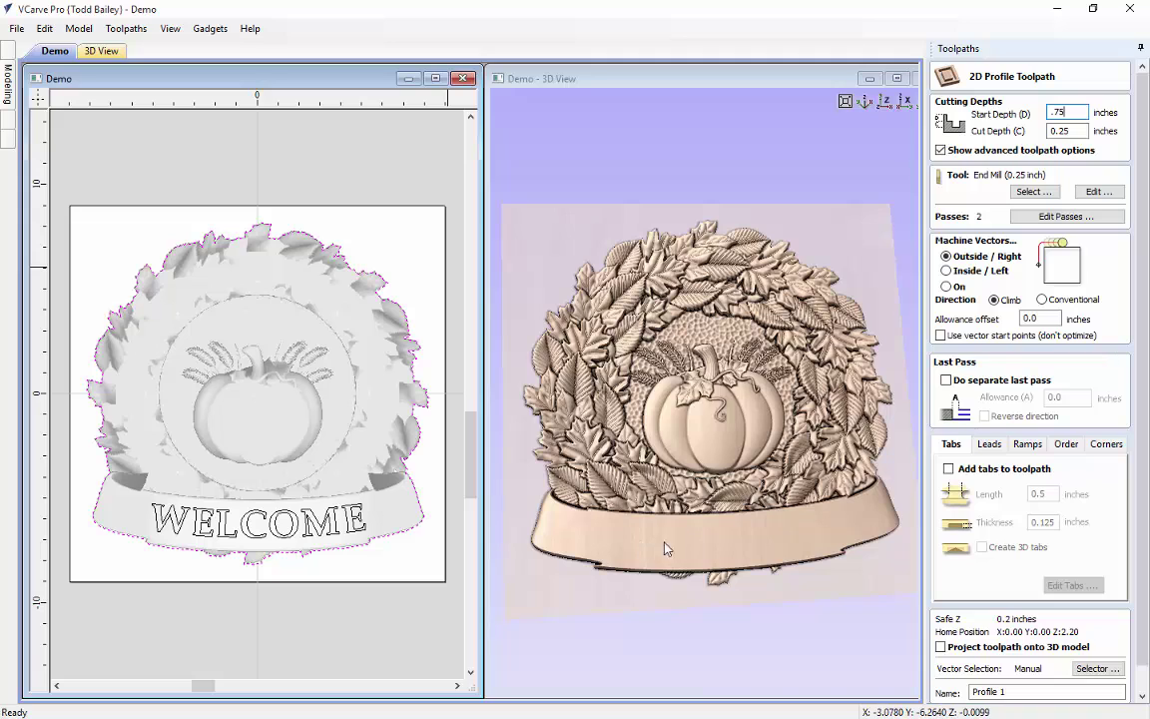
left_click(1053, 131)
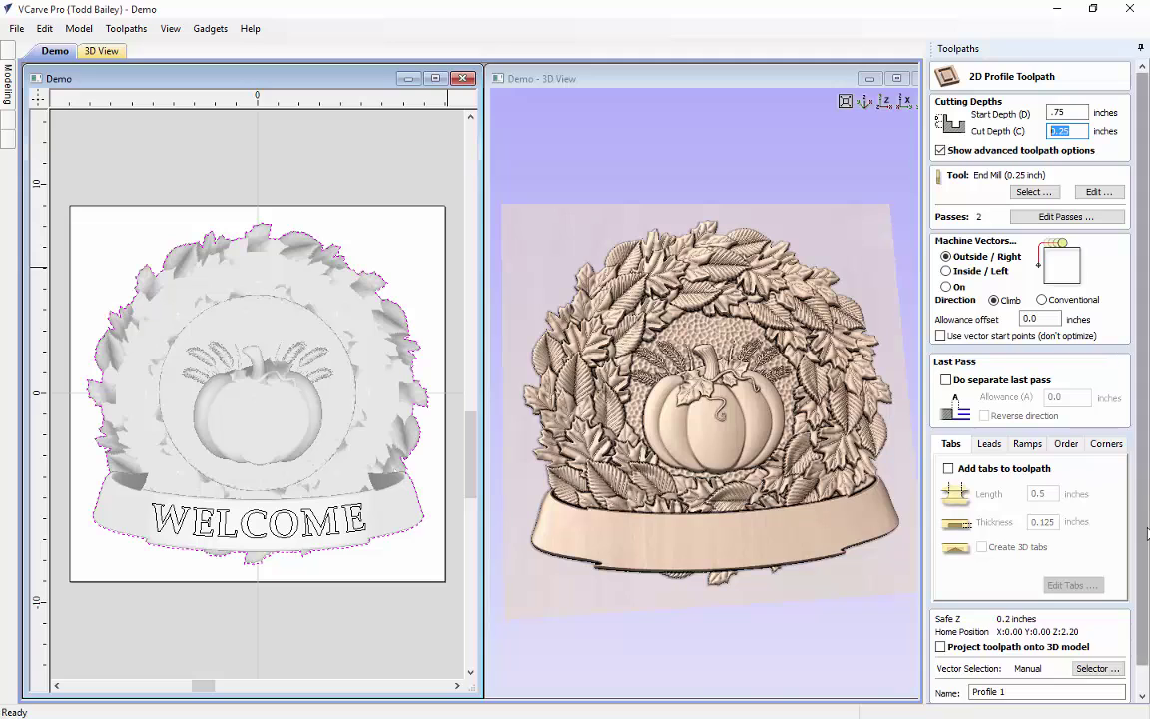
scroll(1146, 507, "down", 1)
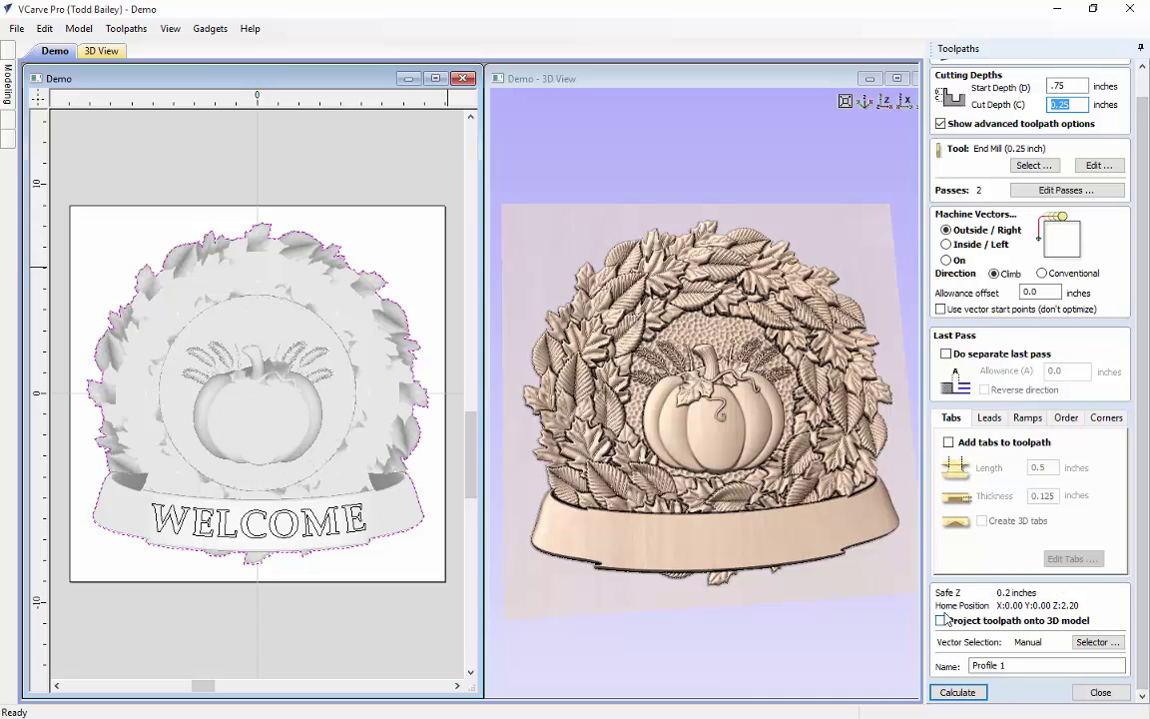
left_click(957, 691)
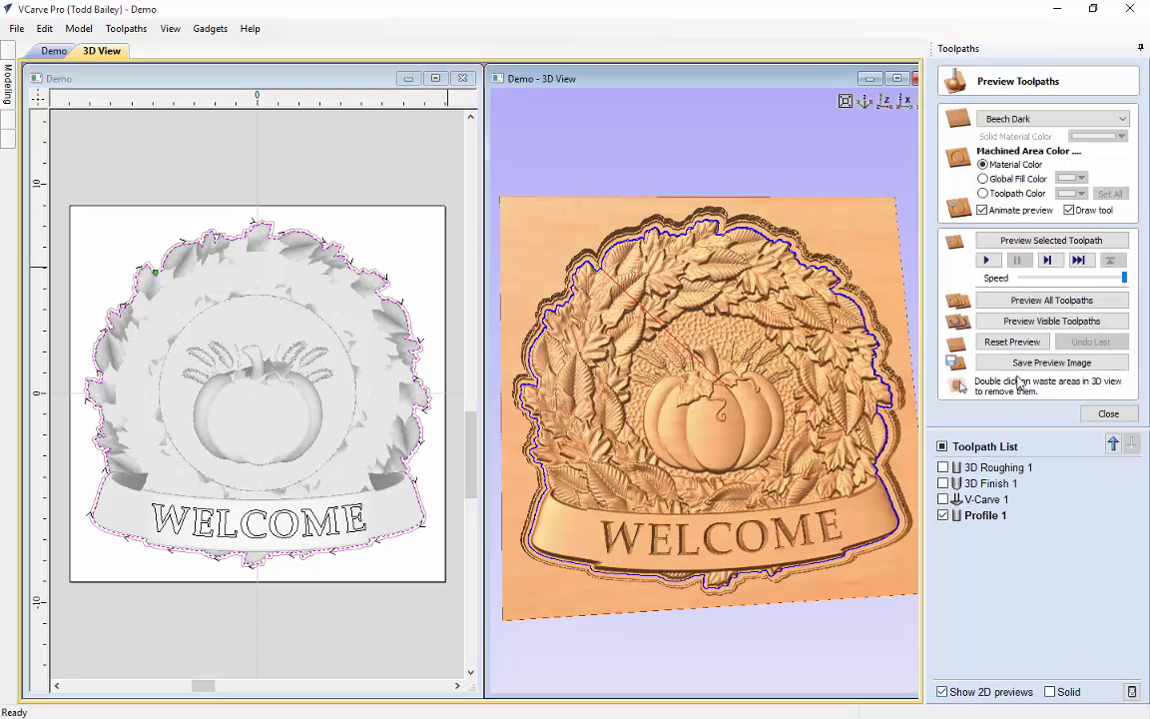
Step: Simulate the profile cutout, remove the surrounding waste material, inspect the finished piece in an enlarged 3D view, and close the preview
left_click(1021, 322)
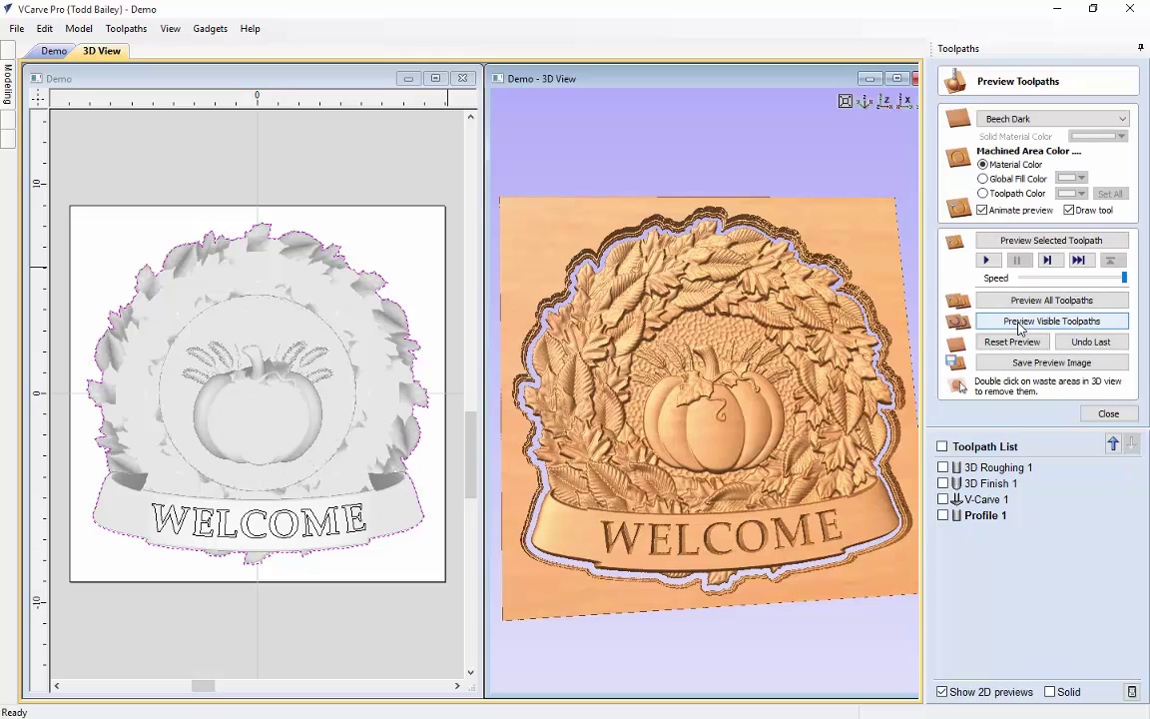
double_click(562, 236)
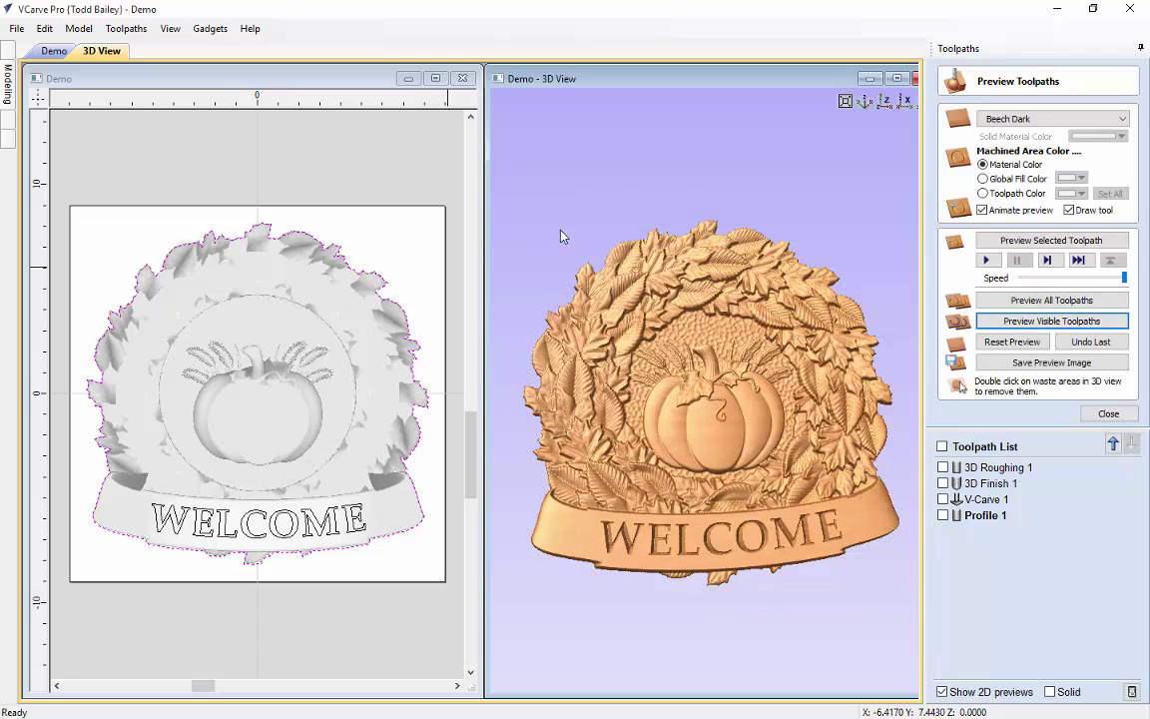
mouse_move(741, 374)
left_mouse_down()
mouse_move(775, 288)
mouse_move(665, 335)
mouse_move(725, 403)
mouse_move(727, 379)
left_mouse_up()
left_click(896, 78)
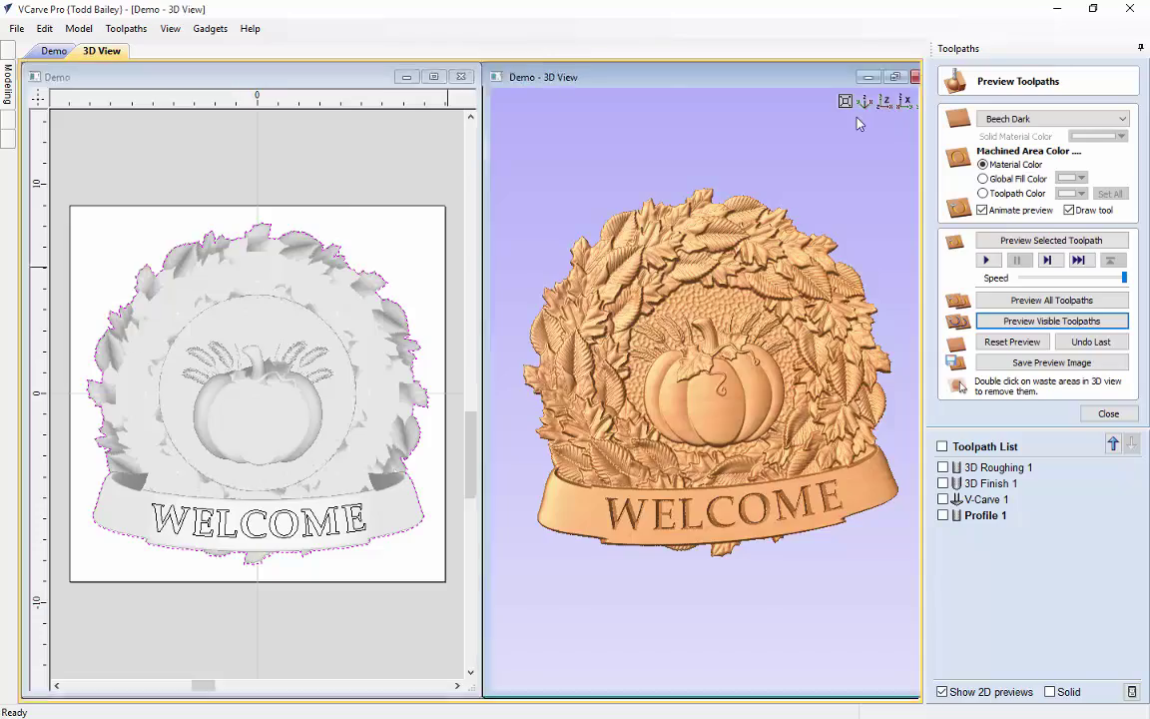
left_click_drag(492, 499, 492, 379)
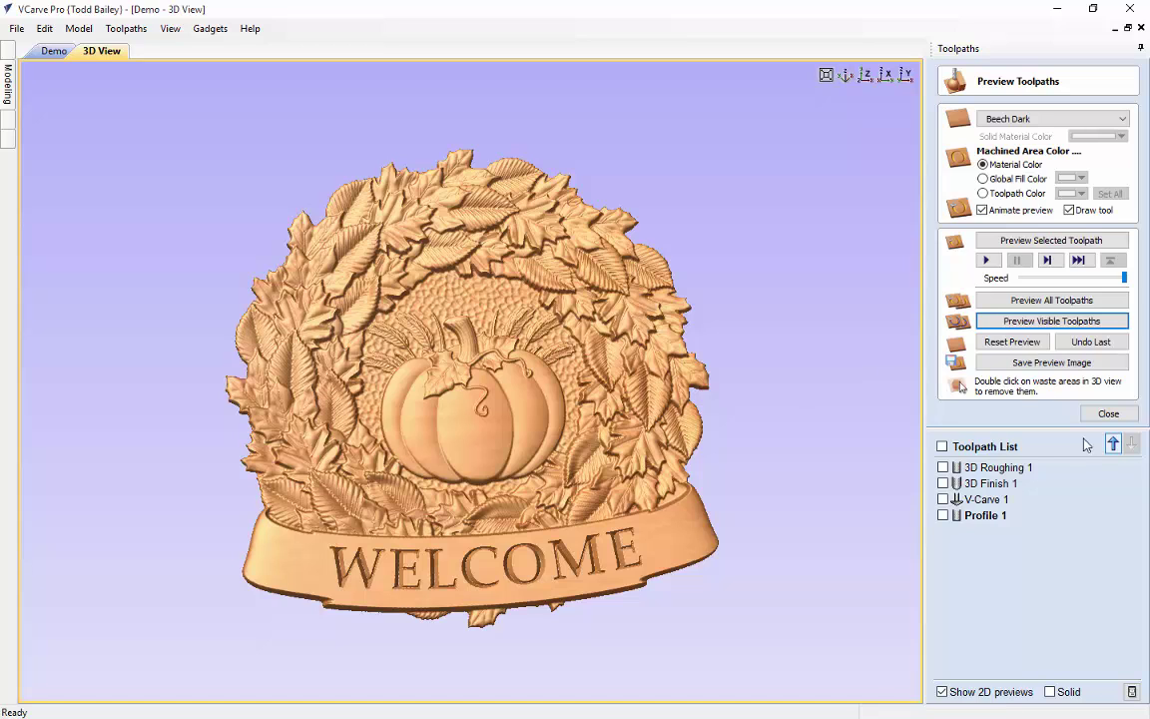
left_click(1108, 413)
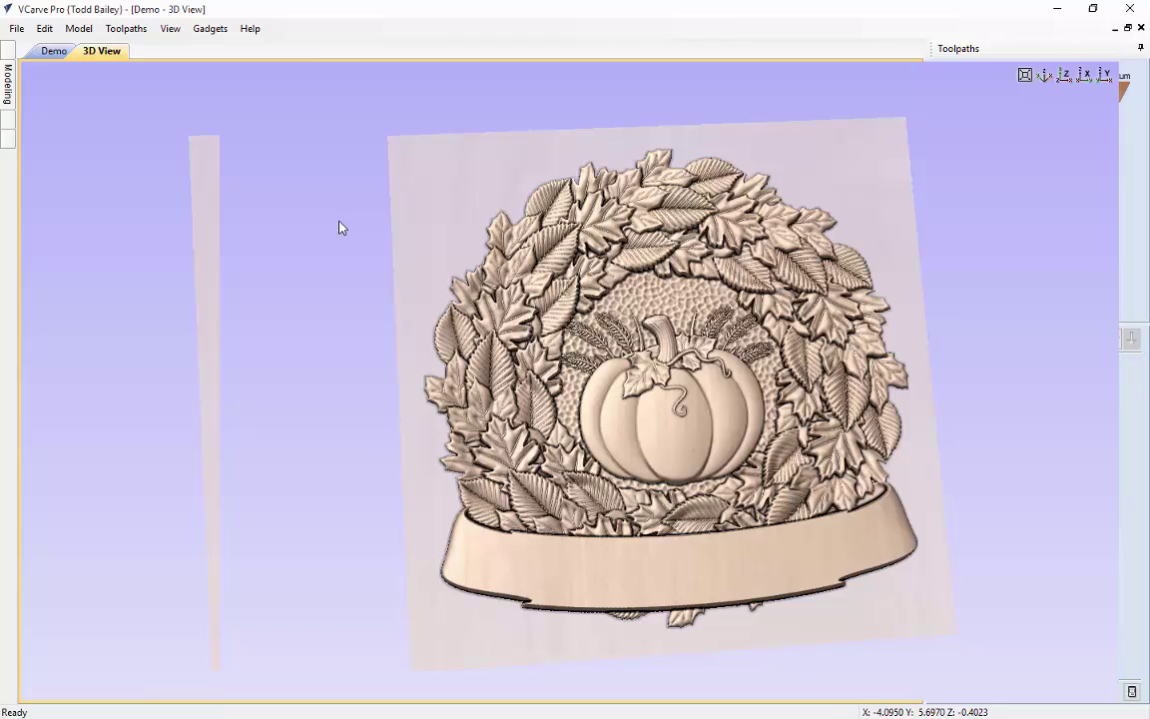
Step: Open the clipart library and expand its main Clipart folder to show the category folders
left_click(8, 85)
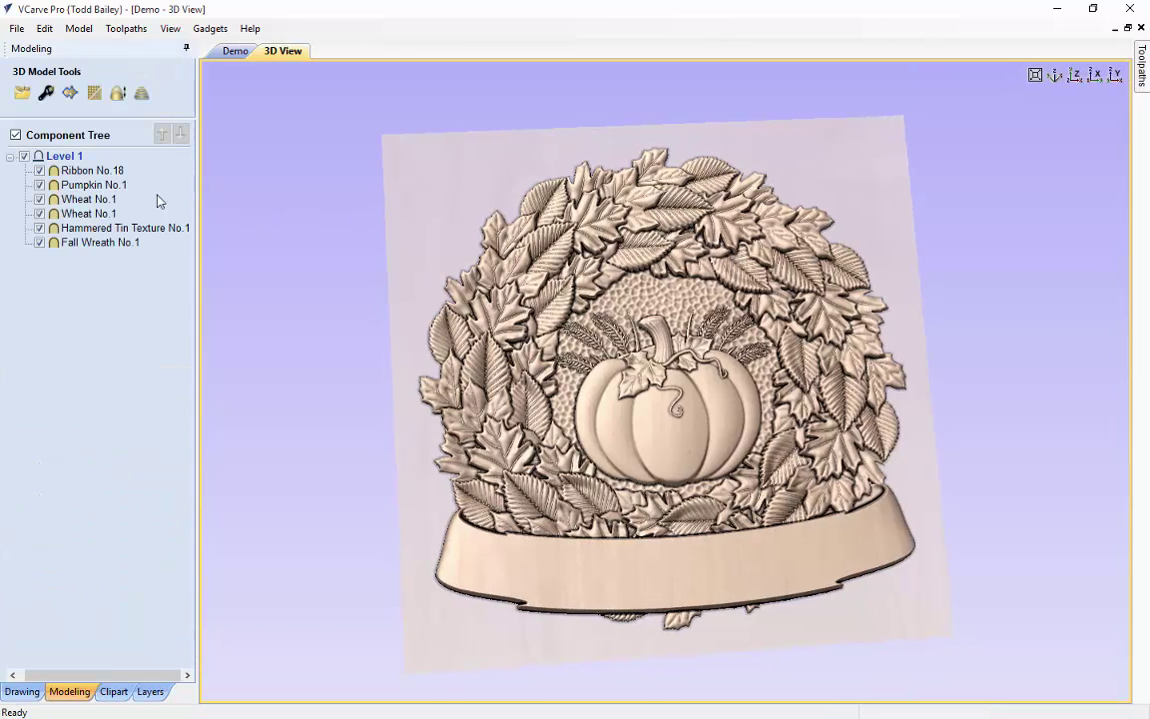
left_click(112, 693)
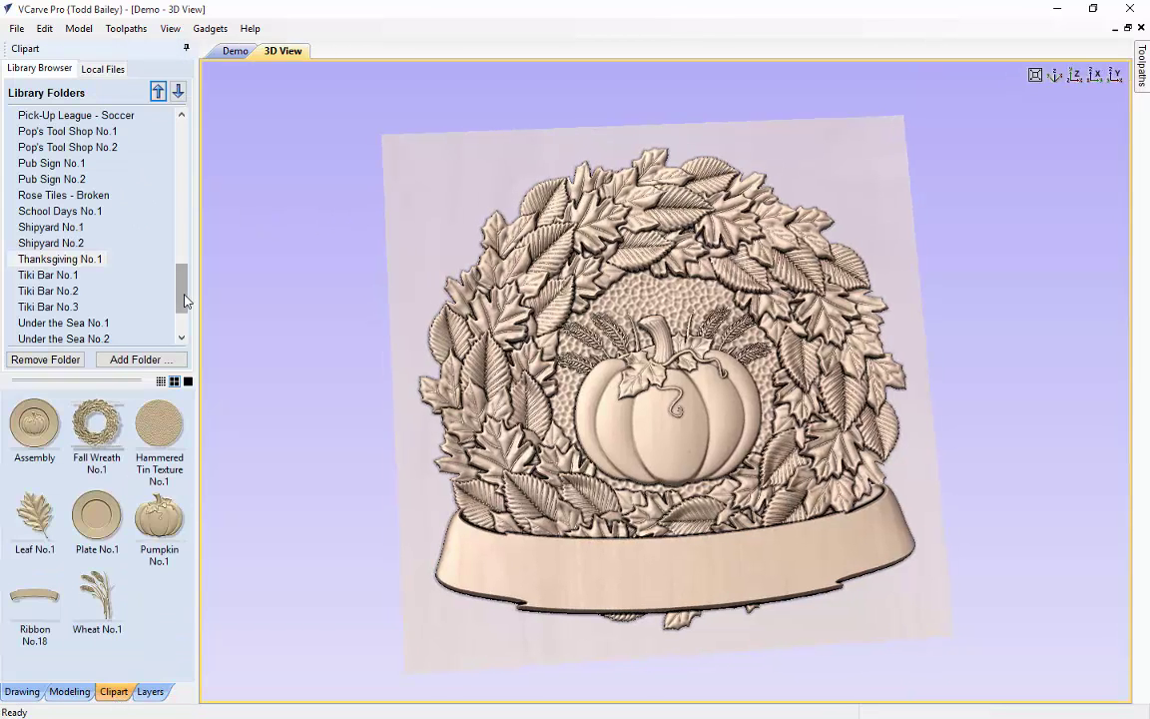
left_click_drag(181, 272, 183, 136)
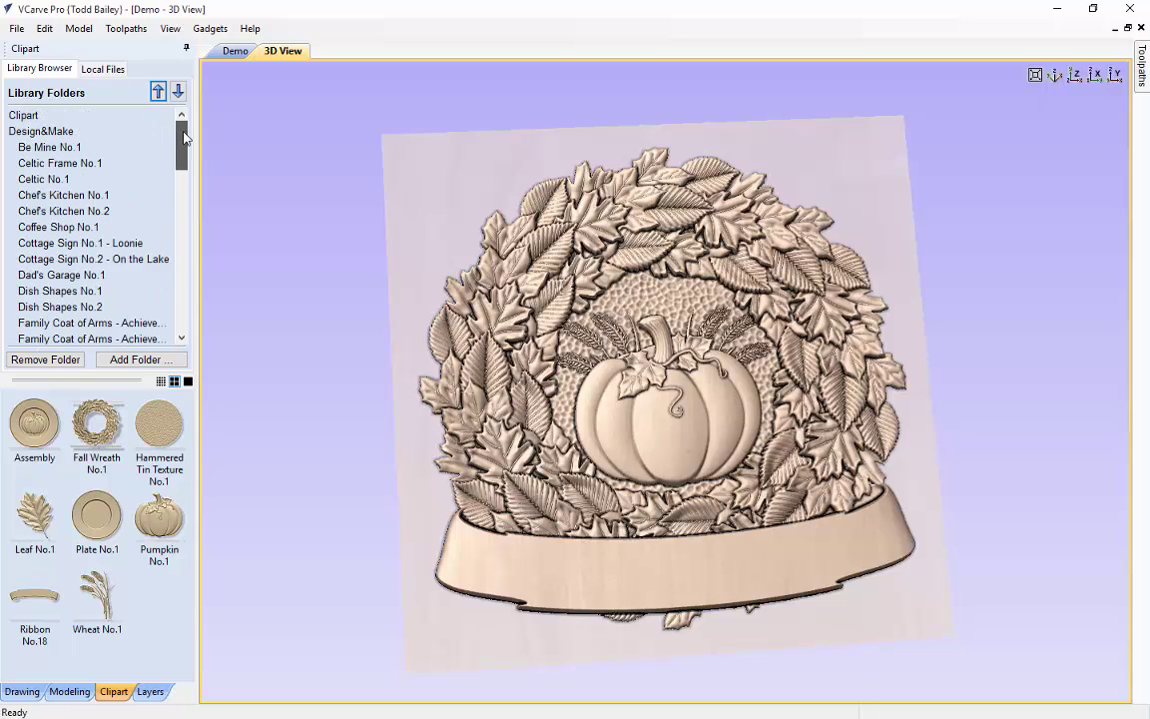
left_click(23, 118)
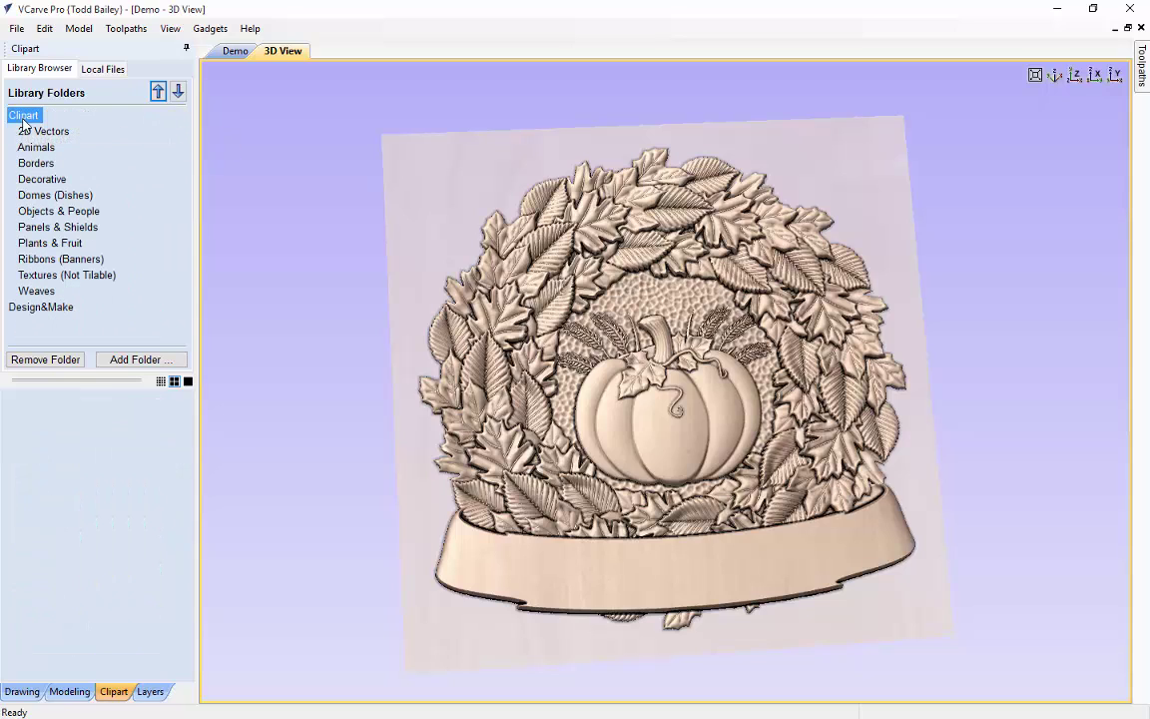
Step: Delete the pumpkin and both wheat components from the centre of the wreath
left_click(659, 416)
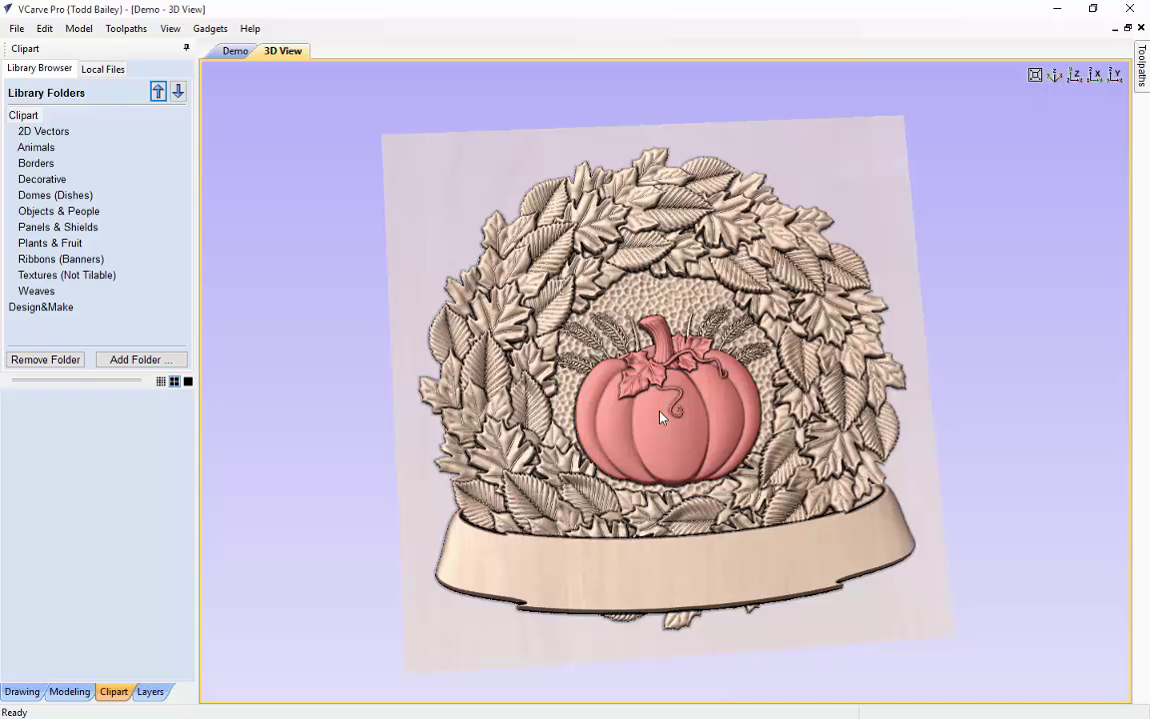
key("Delete")
left_click(623, 353)
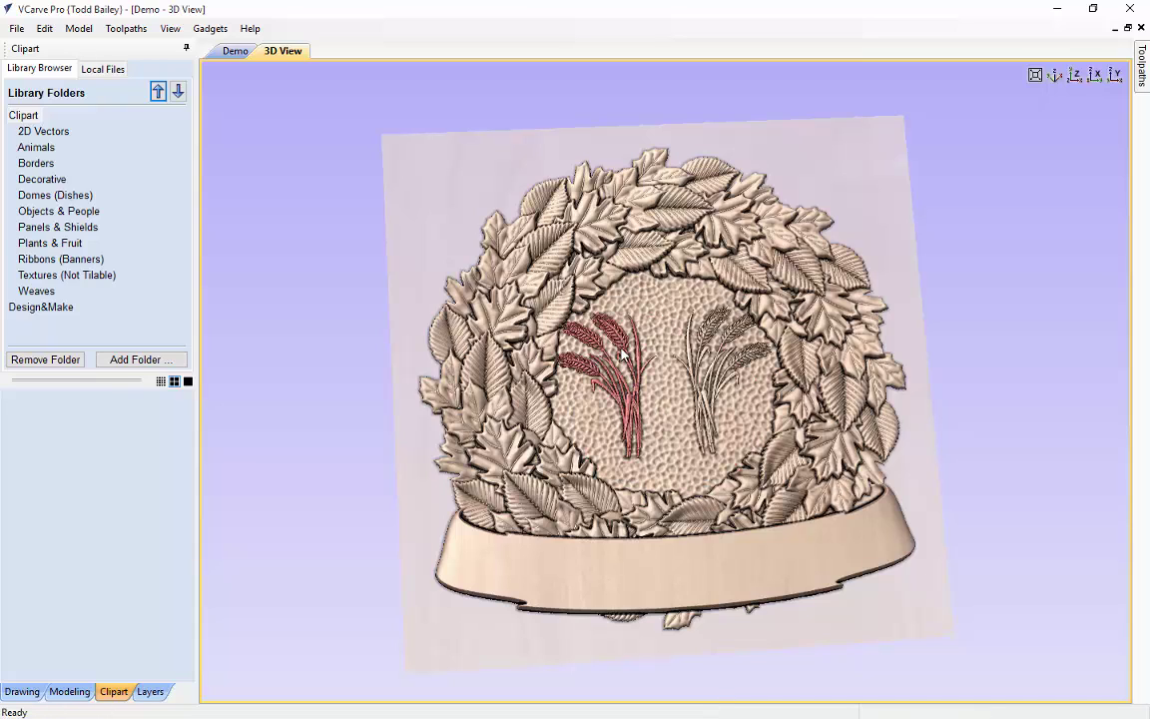
key("Delete")
left_click(687, 346)
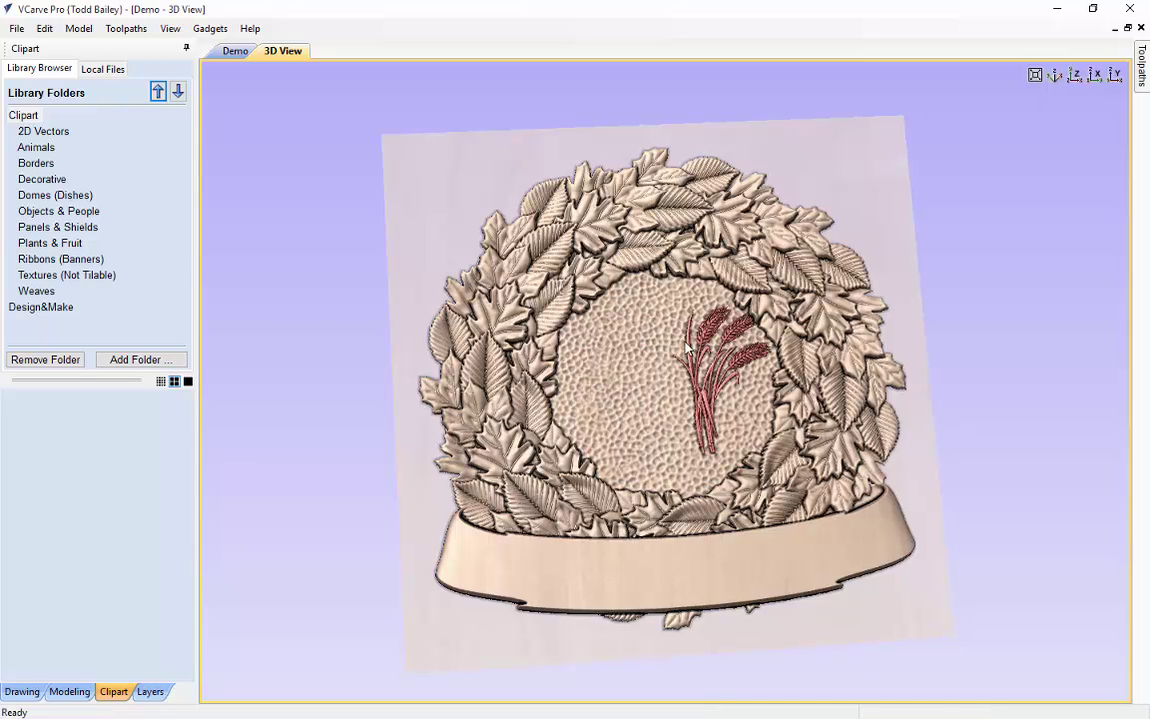
key("Delete")
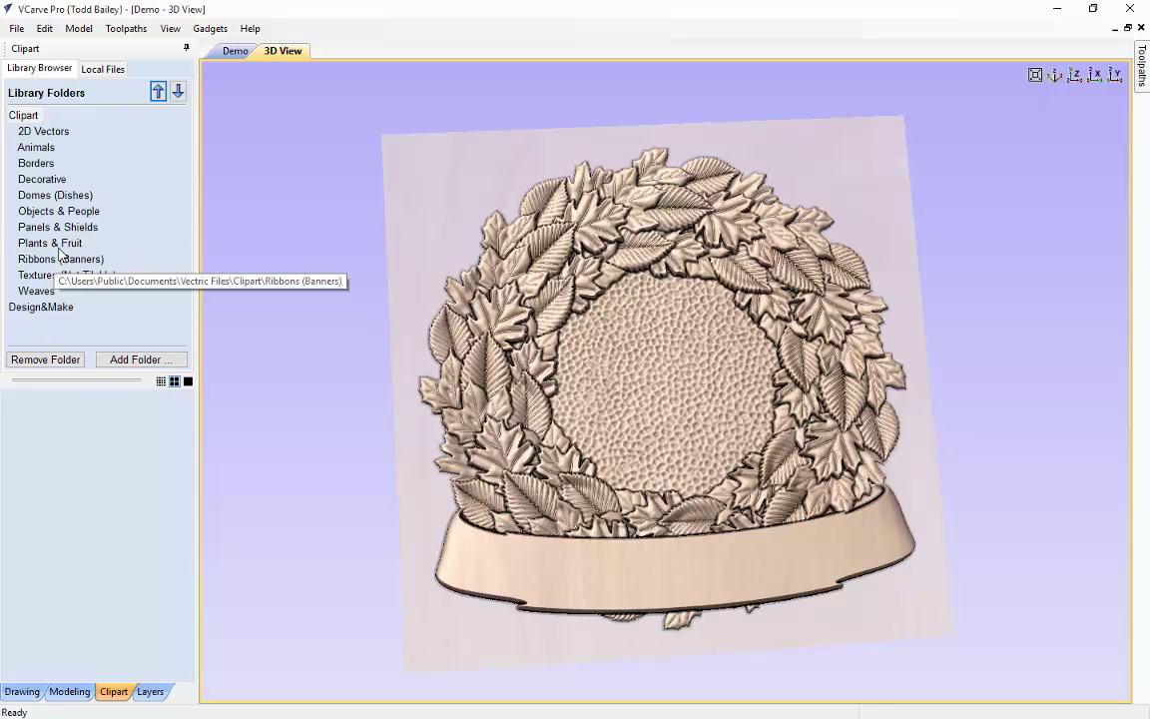
Step: Place Figs-50531-A from Plants & Fruit at the wreath's centre and enlarge it to about 6.32 by 5.29 inches
left_click(60, 245)
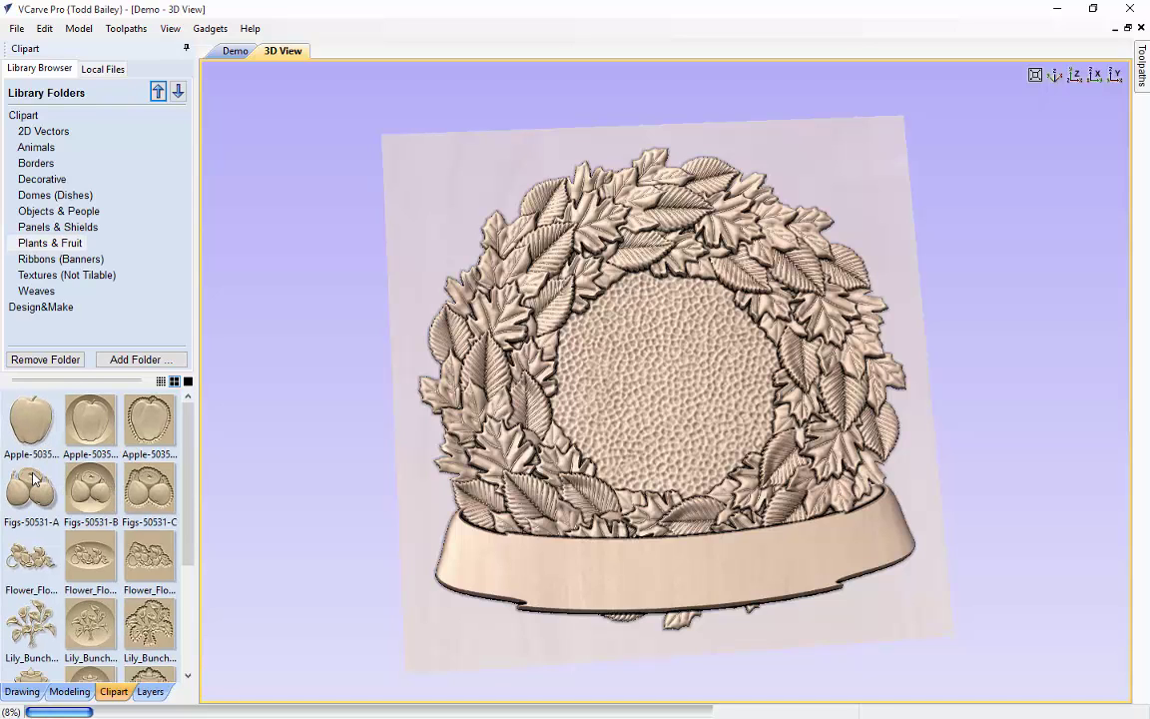
left_click_drag(33, 480, 667, 390)
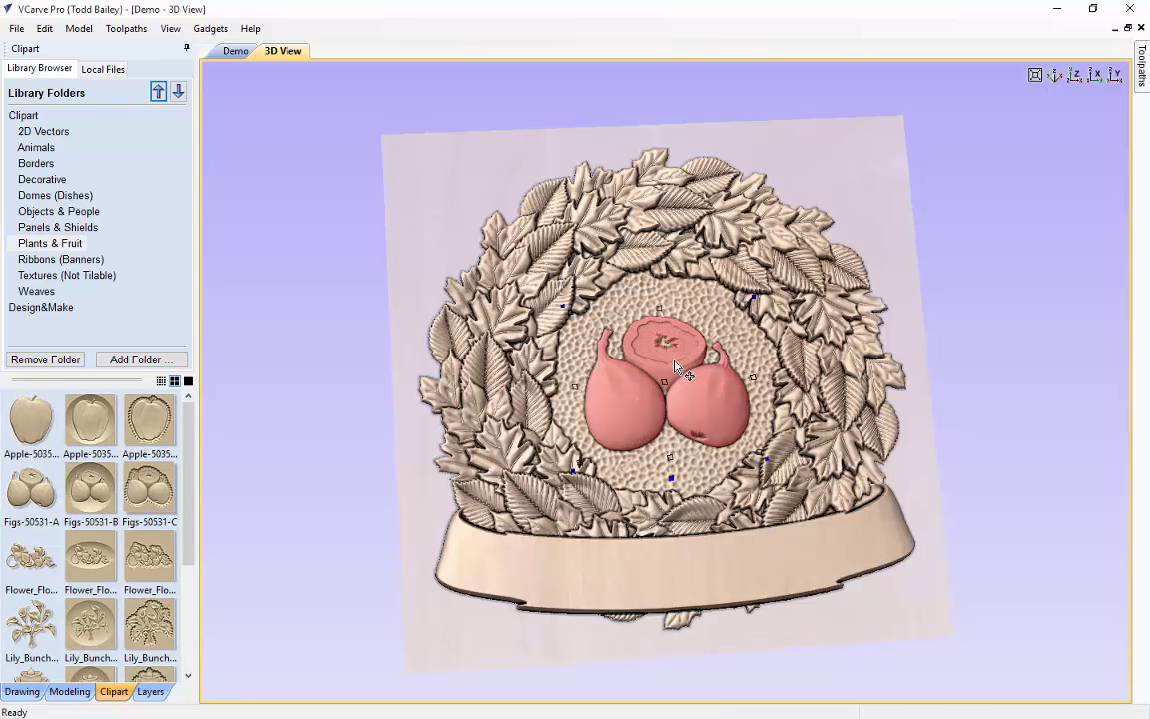
key("Escape")
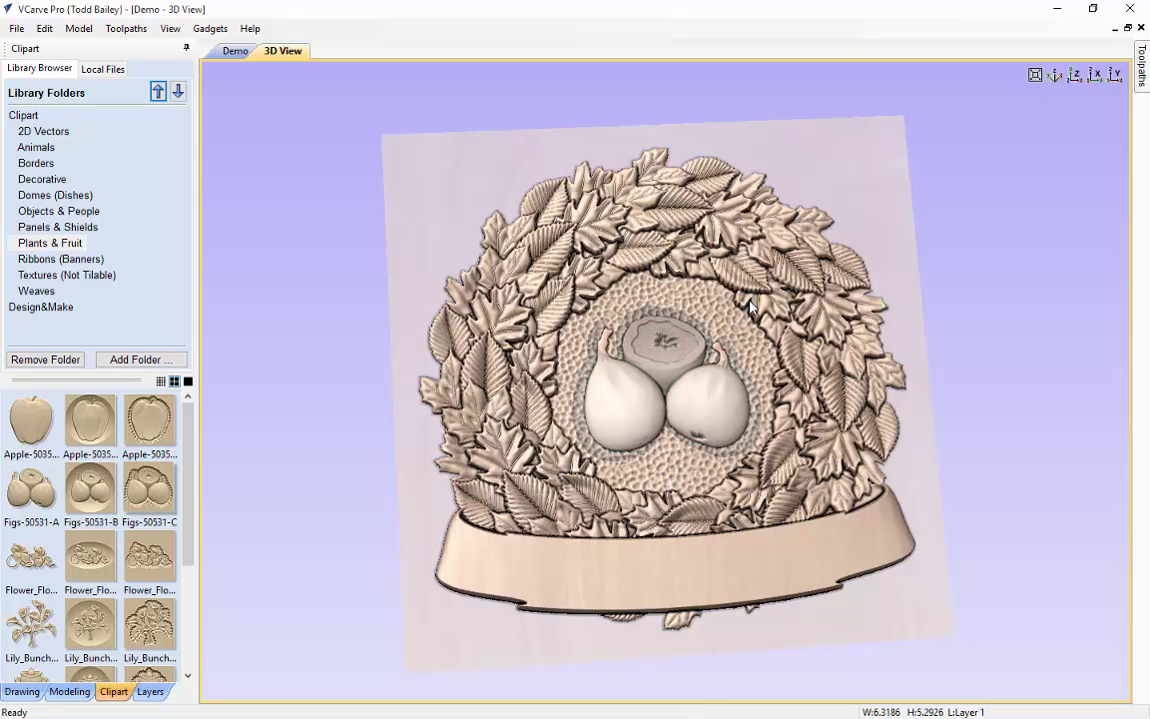
left_click(639, 400)
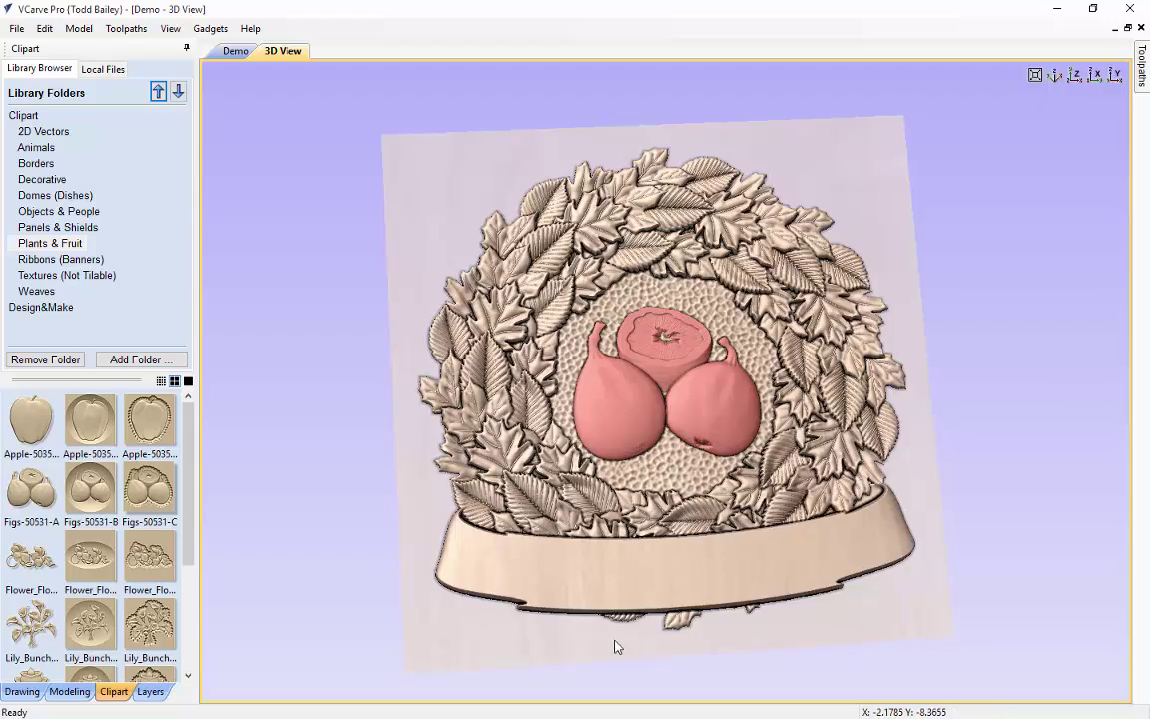
mouse_move(616, 644)
left_mouse_down()
mouse_move(528, 589)
mouse_move(595, 652)
left_mouse_up()
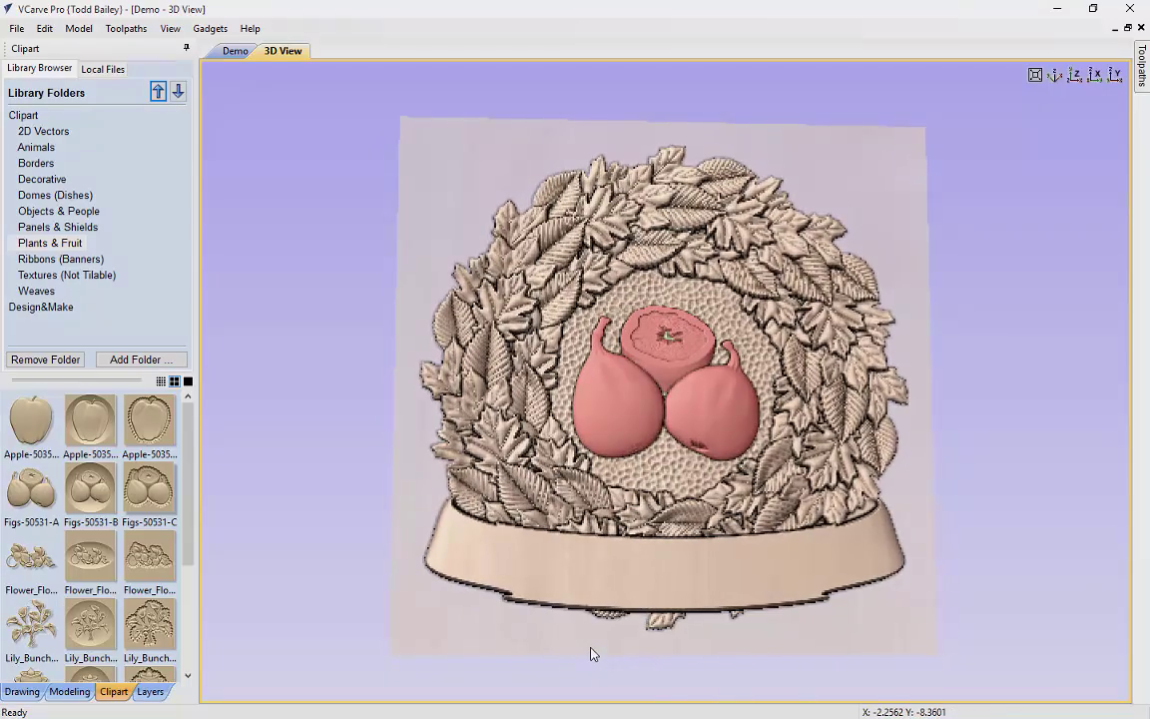